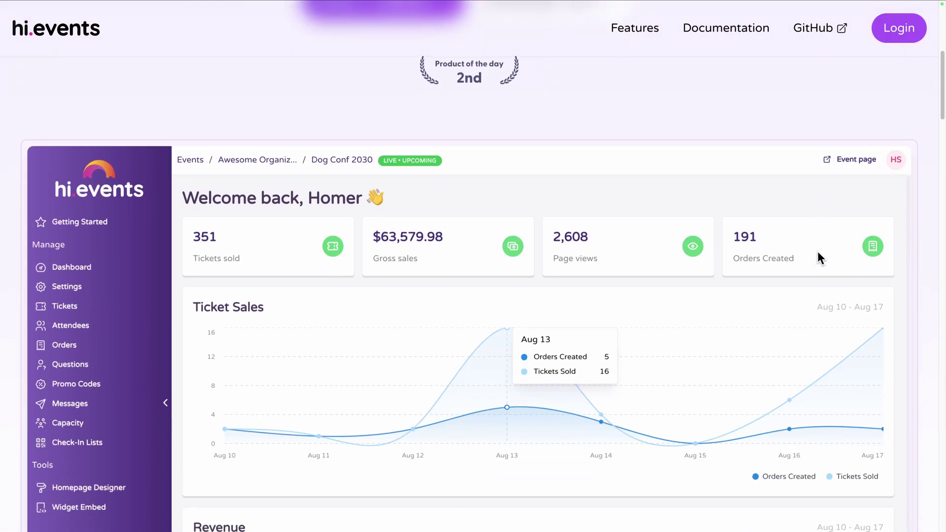
- Scroll through the Hi.Events landing page's feature overview: analytics, ticket widget and event homepages
{"action": "scroll", "coordinate": [817, 252], "scroll_direction": "down", "scroll_amount": 10}
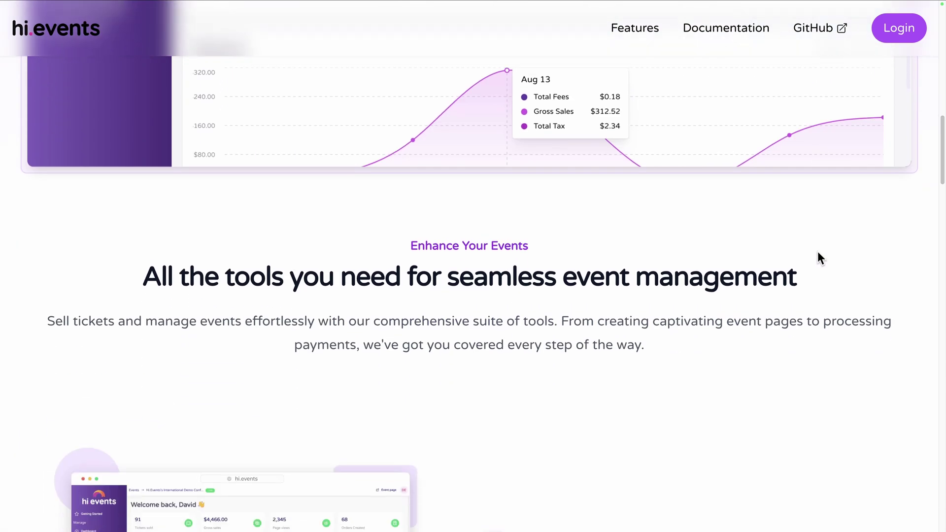
{"action": "scroll", "coordinate": [818, 252], "scroll_direction": "down", "scroll_amount": 6}
{"action": "scroll", "coordinate": [817, 252], "scroll_direction": "down", "scroll_amount": 10}
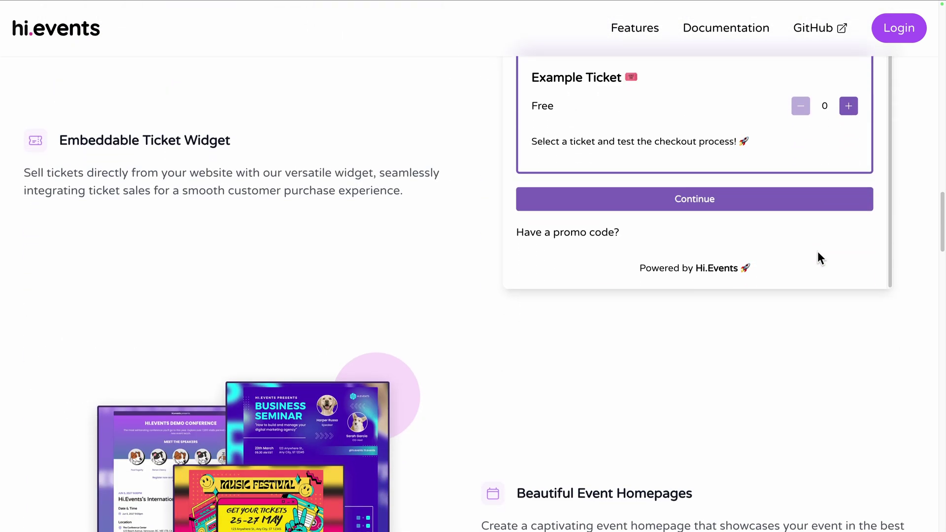
{"action": "scroll", "coordinate": [818, 252], "scroll_direction": "down", "scroll_amount": 4}
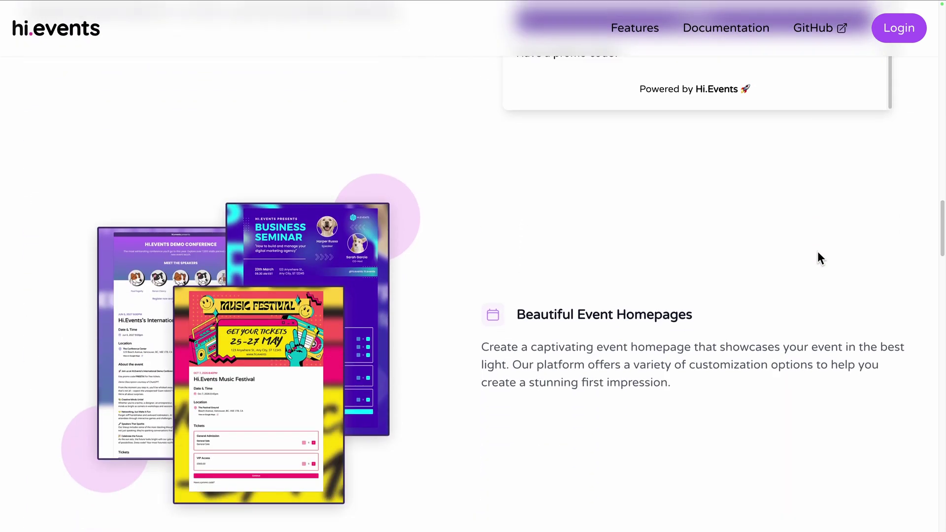
{"action": "scroll", "coordinate": [818, 252], "scroll_direction": "down", "scroll_amount": 7}
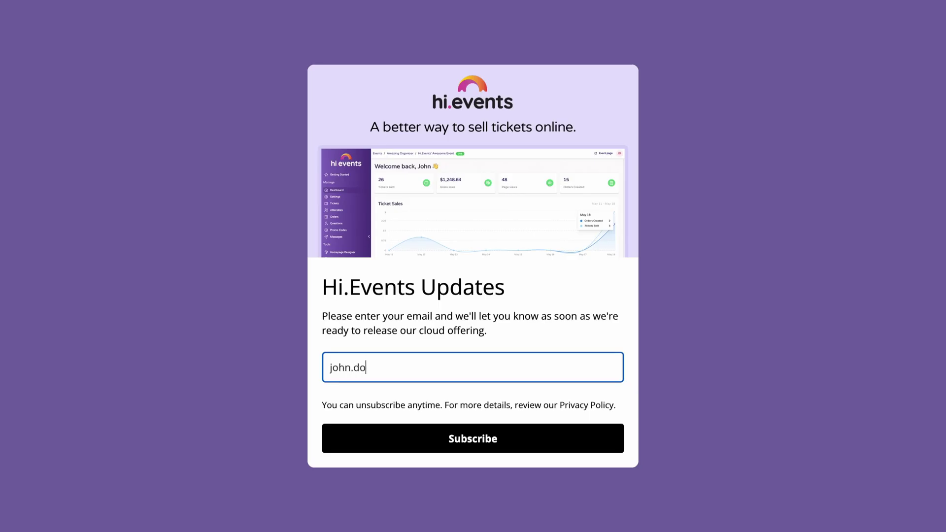
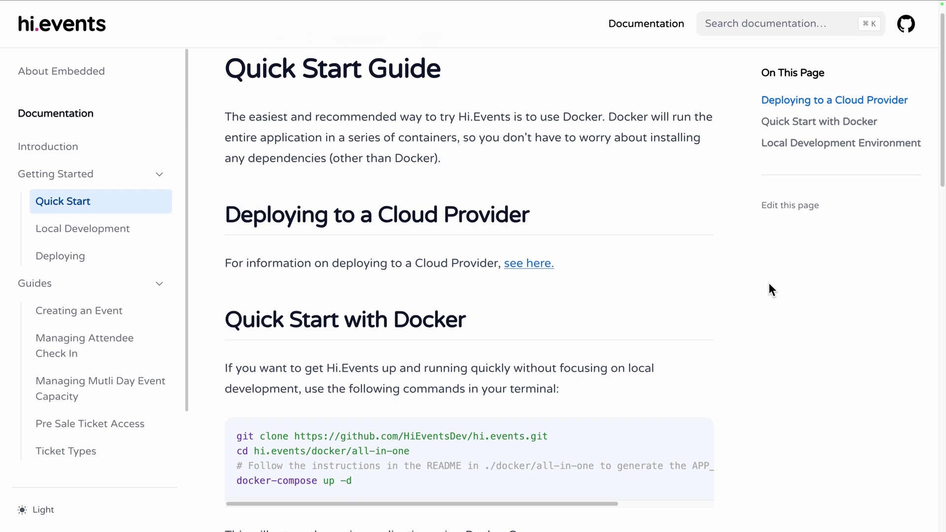
- Enter an e-mail address for updates, then scroll the Quick Start guide's Docker and local development sections
{"action": "scroll", "coordinate": [768, 283], "scroll_direction": "down", "scroll_amount": 5}
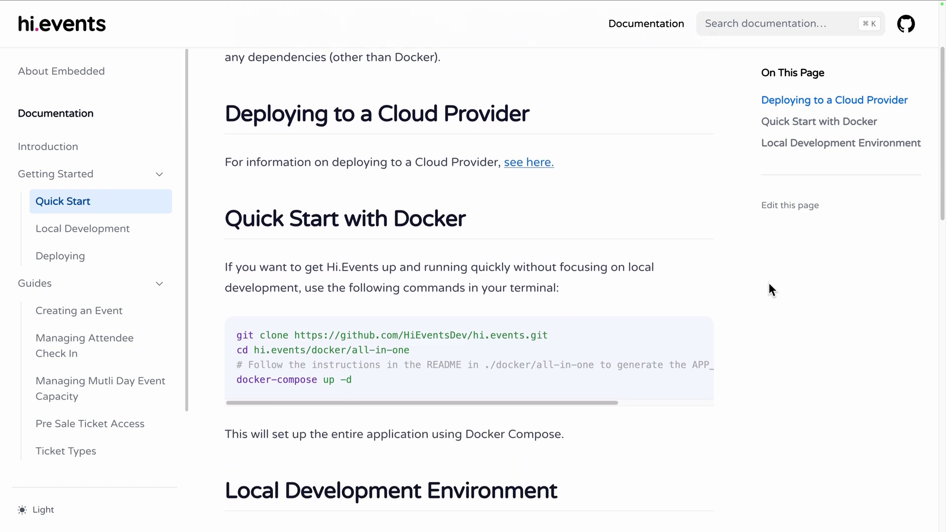
{"action": "scroll", "coordinate": [769, 284], "scroll_direction": "down", "scroll_amount": 3}
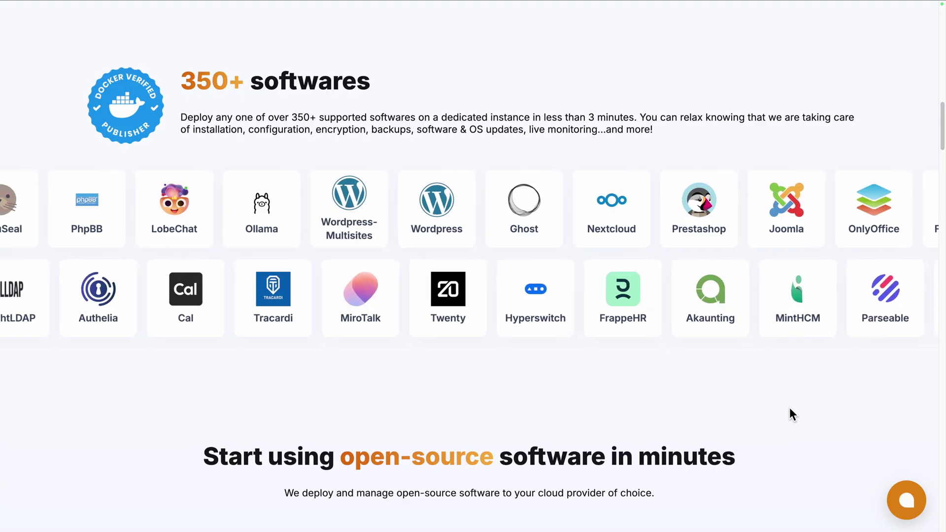
- Scroll through Elestio's homepage and its list of supported open-source software
{"action": "scroll", "coordinate": [789, 408], "scroll_direction": "down", "scroll_amount": 6}
{"action": "scroll", "coordinate": [790, 410], "scroll_direction": "down", "scroll_amount": 1}
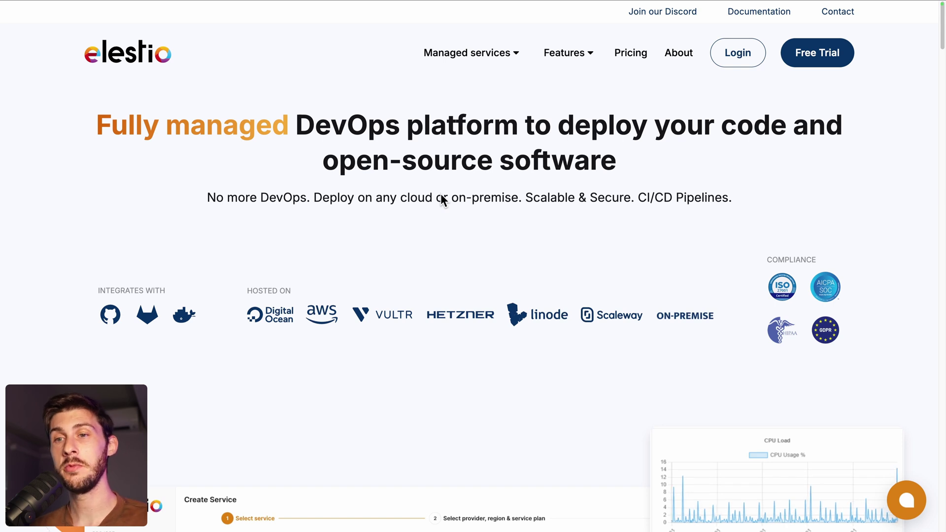
- Sign in to Elestio and deploy Hi-events on the default Hetzner fsn1 MEDIUM-2C-4G plan
{"action": "left_click", "coordinate": [732, 57]}
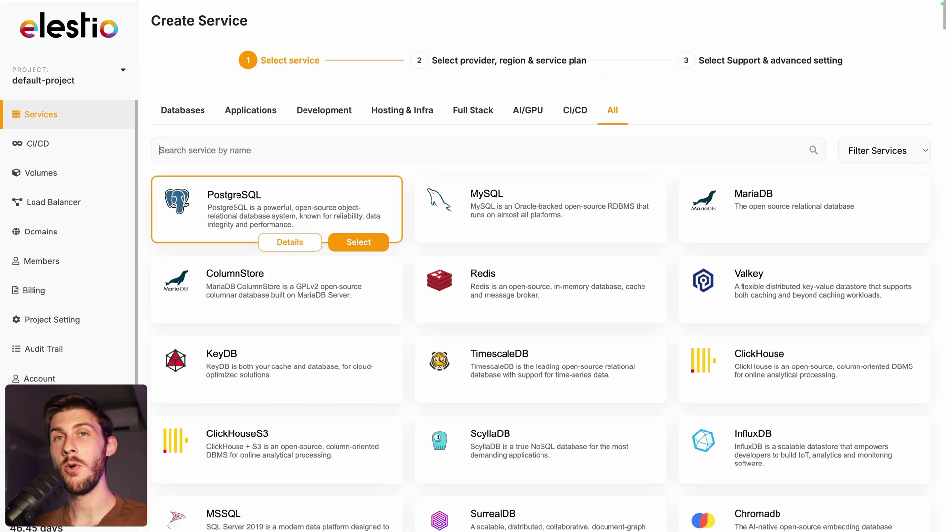
{"action": "type", "text": "event"}
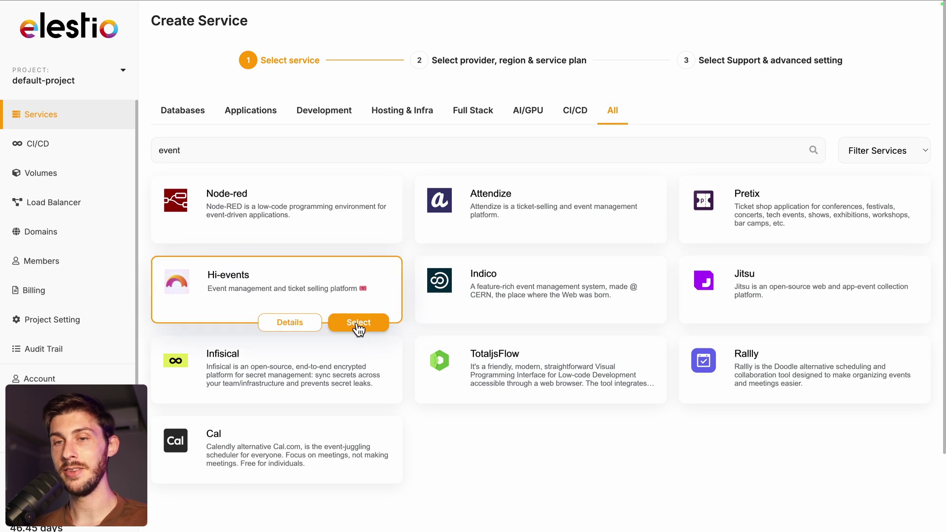
{"action": "left_click", "coordinate": [359, 323]}
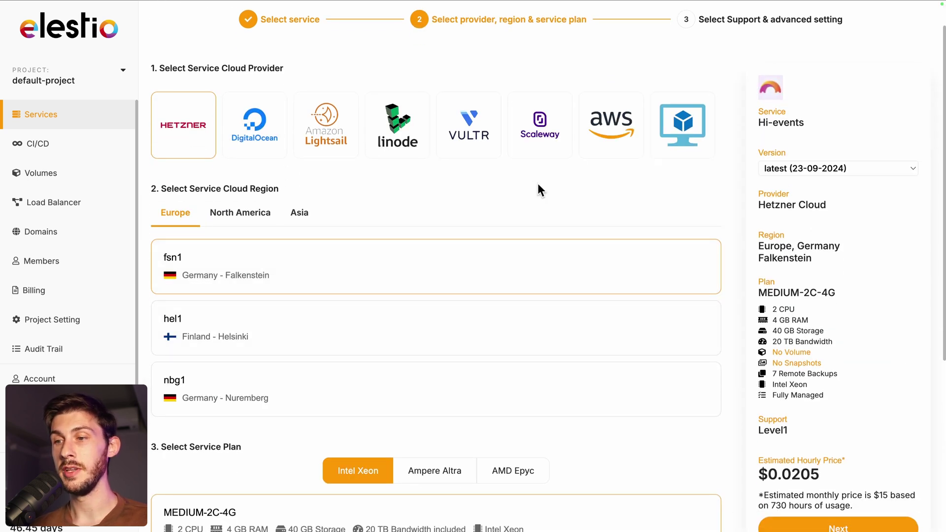
{"action": "scroll", "coordinate": [443, 233], "scroll_direction": "down", "scroll_amount": 3}
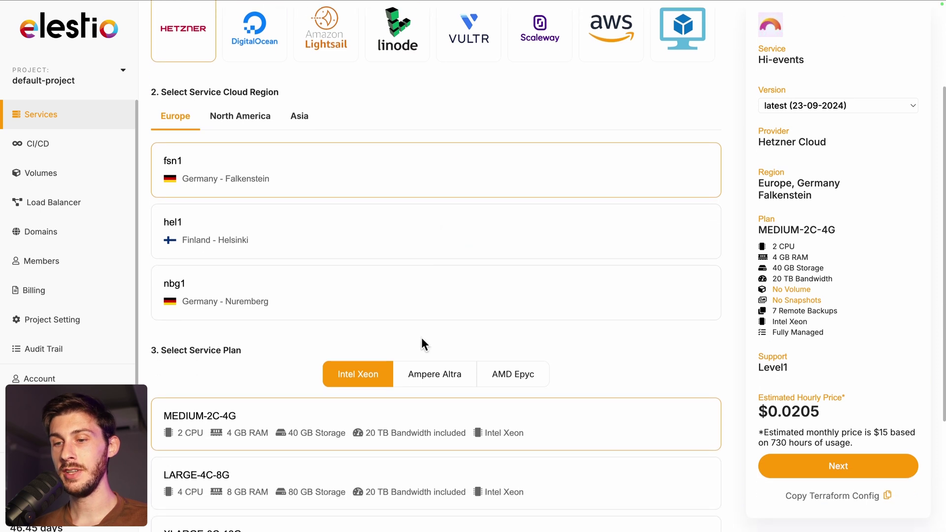
{"action": "scroll", "coordinate": [422, 338], "scroll_direction": "down", "scroll_amount": 2}
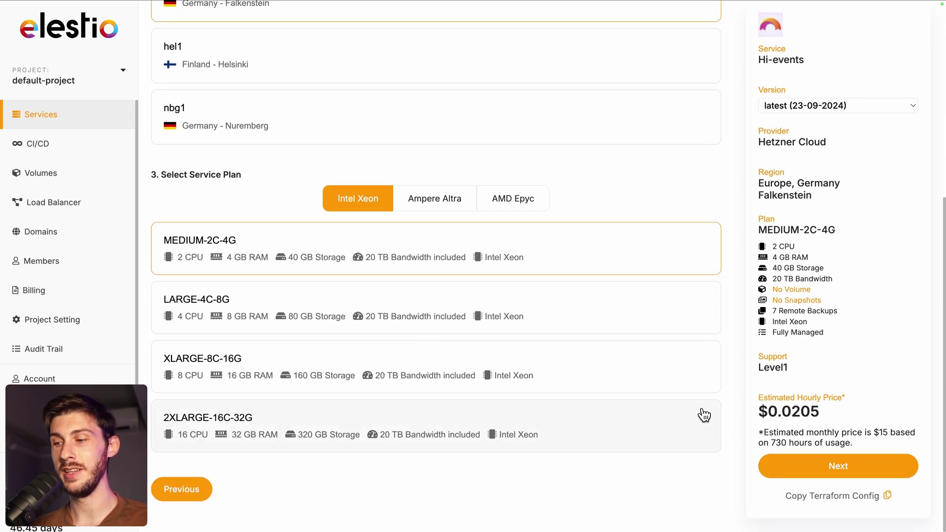
{"action": "left_click", "coordinate": [793, 471]}
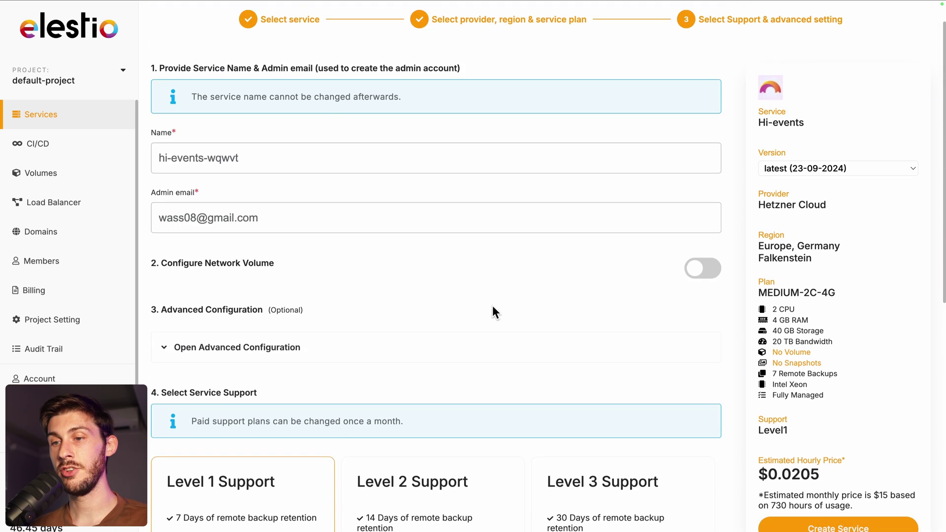
{"action": "scroll", "coordinate": [493, 308], "scroll_direction": "down", "scroll_amount": 6}
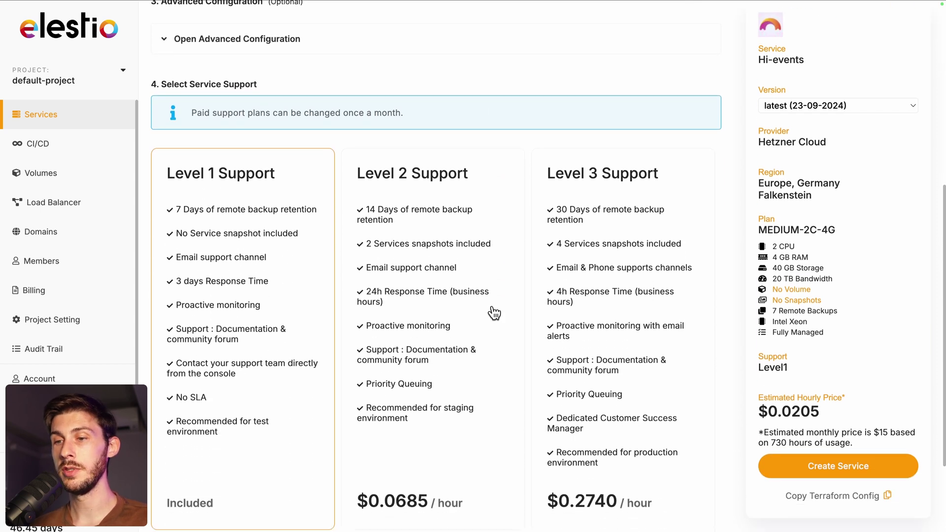
{"action": "scroll", "coordinate": [493, 311], "scroll_direction": "down", "scroll_amount": 2}
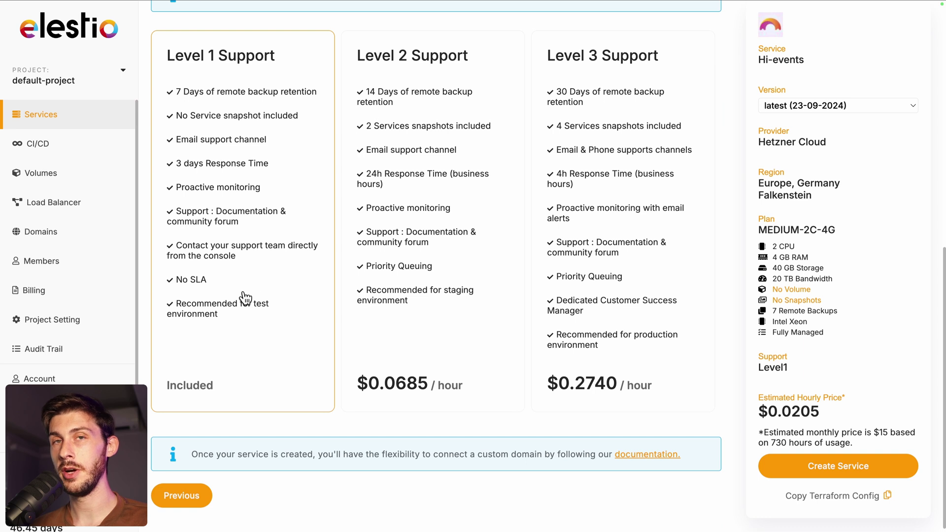
{"action": "left_click", "coordinate": [823, 470]}
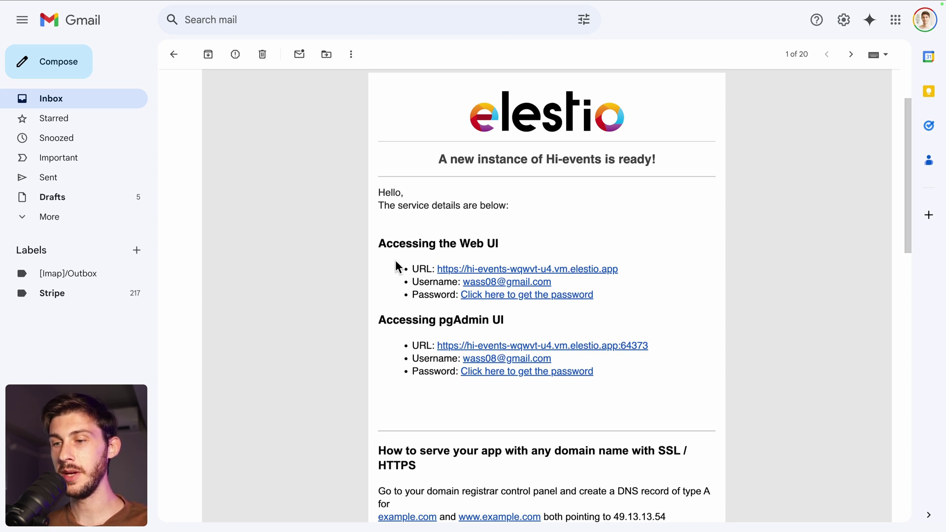
- Copy the new service's admin password and log in to its Hi.Events admin UI
{"action": "left_click", "coordinate": [507, 296]}
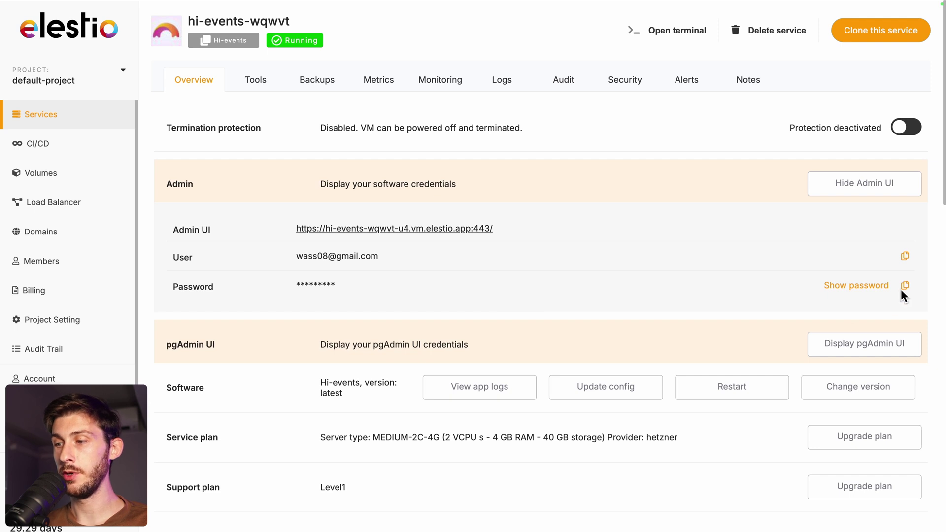
{"action": "left_click", "coordinate": [904, 290]}
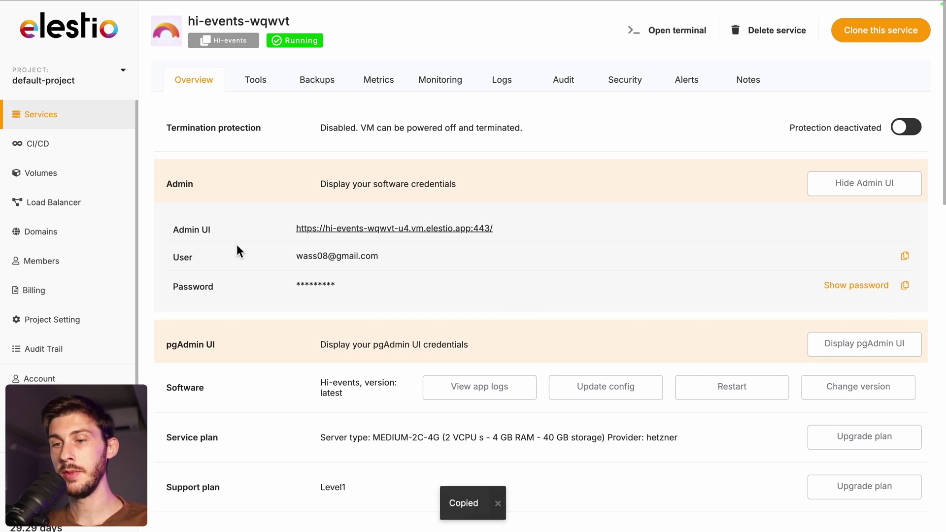
{"action": "left_click", "coordinate": [372, 229]}
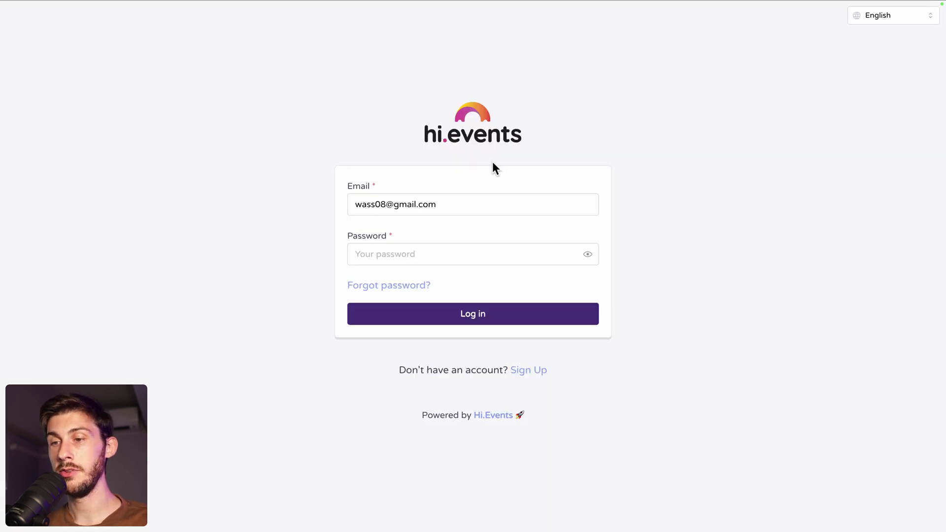
{"action": "left_click", "coordinate": [429, 253]}
{"action": "key", "text": "ctrl+v"}
{"action": "left_click", "coordinate": [439, 310]}
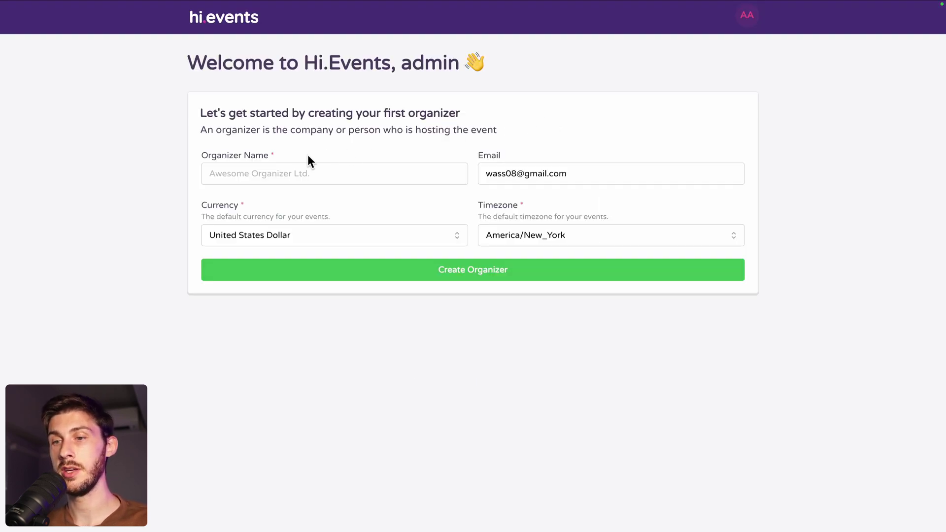
- Enter 'Elestio' as the organizer name
{"action": "left_click_drag", "start_coordinate": [289, 130], "coordinate": [386, 130]}
{"action": "left_click", "coordinate": [303, 217]}
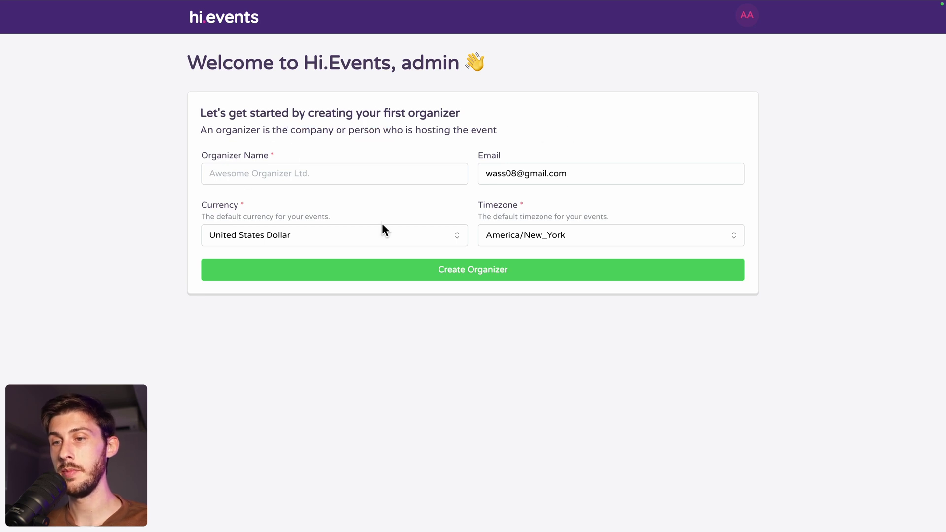
{"action": "left_click", "coordinate": [327, 179]}
{"action": "type", "text": "E"}
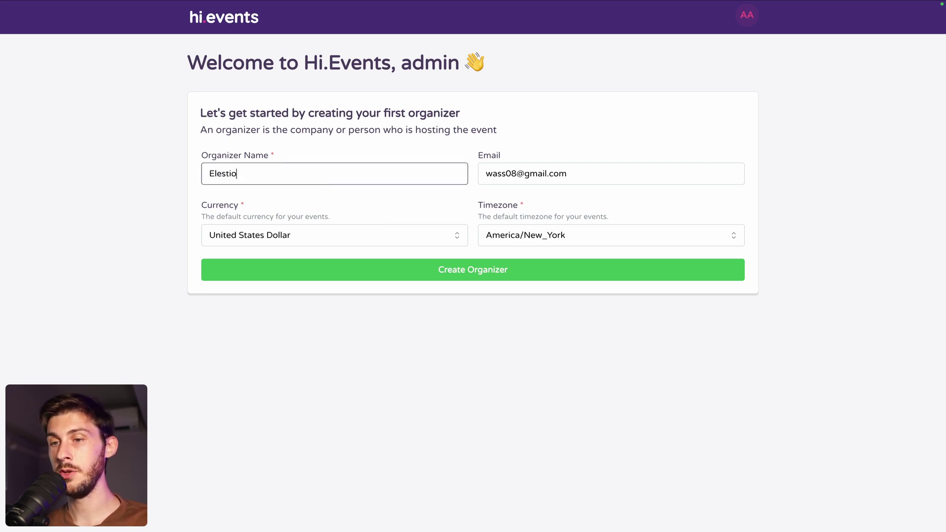
{"action": "type", "text": "lestio"}
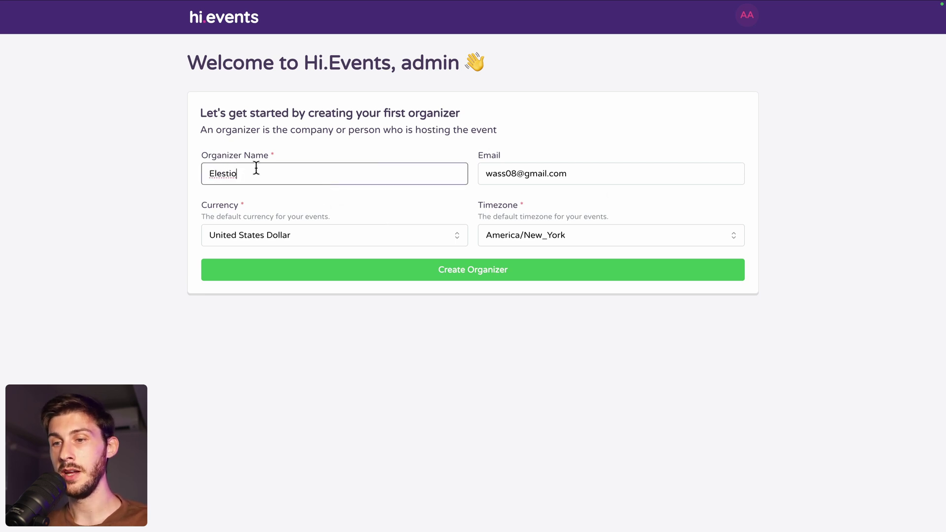
- Keep United States Dollar, set the timezone to Asia/Tokyo, and create the organizer
{"action": "left_click", "coordinate": [238, 236]}
{"action": "scroll", "coordinate": [274, 306], "scroll_direction": "up", "scroll_amount": 3}
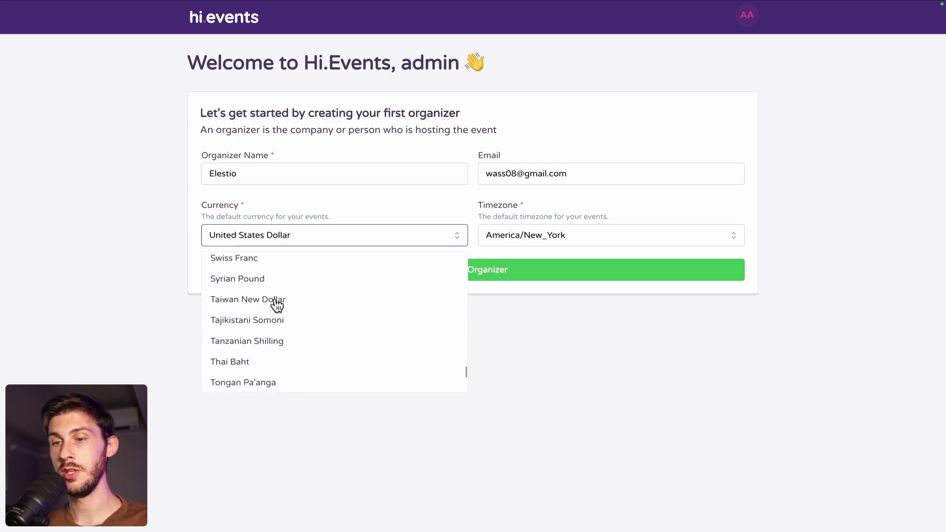
{"action": "left_click", "coordinate": [167, 253]}
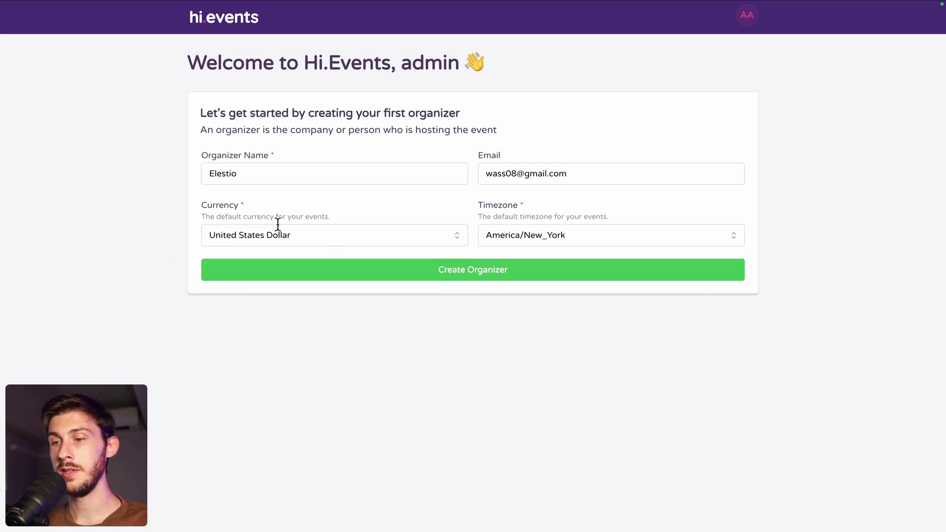
{"action": "left_click", "coordinate": [603, 238]}
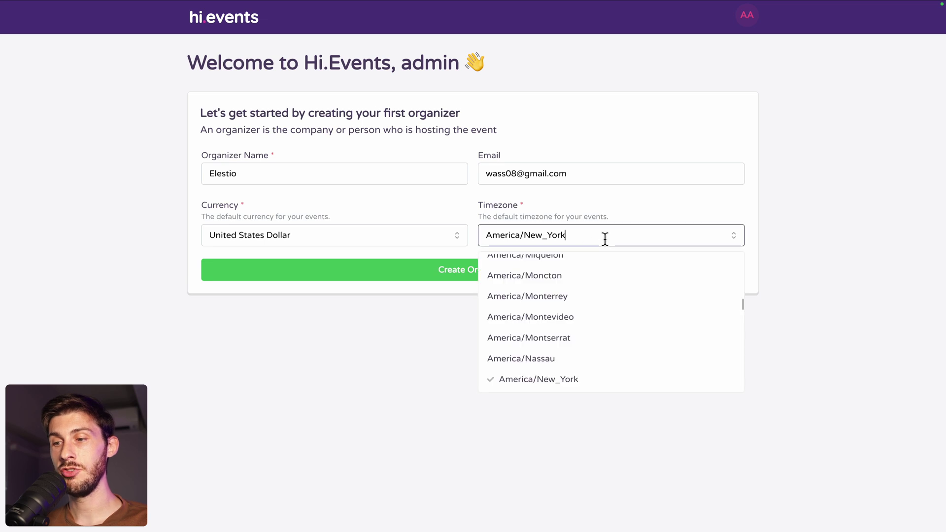
{"action": "type", "text": "asia"}
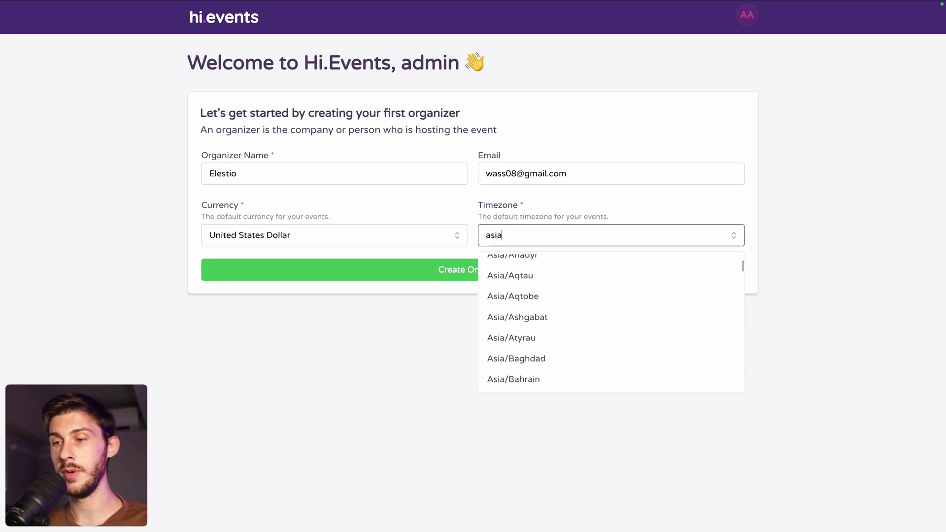
{"action": "type", "text": "/tok"}
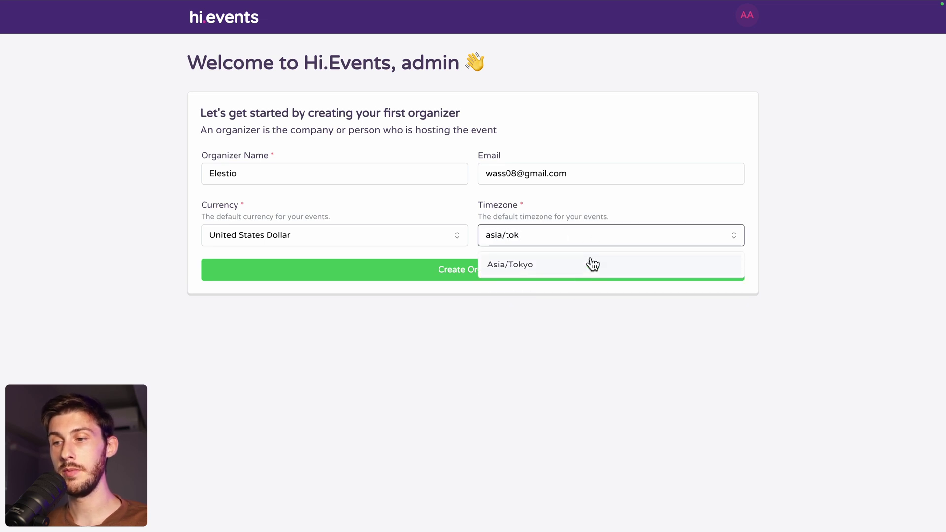
{"action": "left_click", "coordinate": [592, 264]}
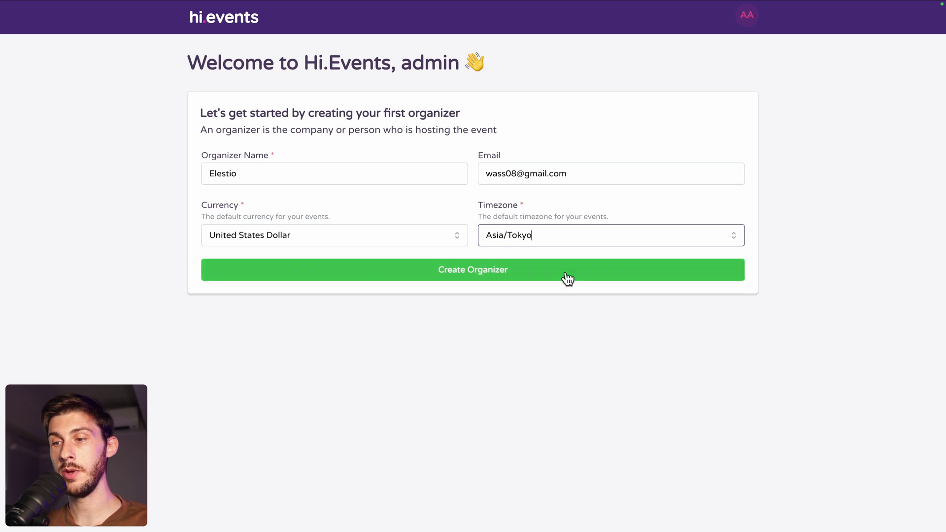
{"action": "left_click", "coordinate": [434, 272]}
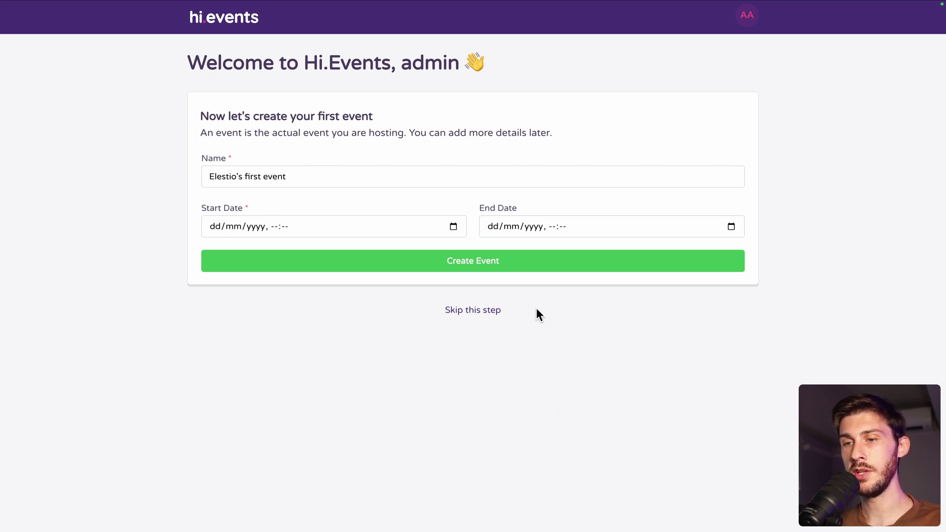
- Name the event 'Open Source Meetup' and set its start to 03/10/2024 at 17:30
{"action": "left_click_drag", "start_coordinate": [311, 177], "coordinate": [196, 178]}
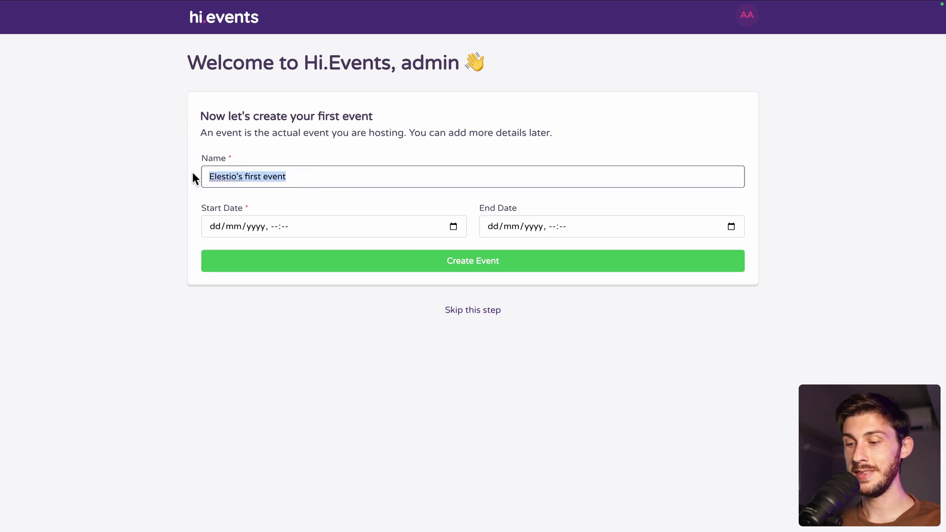
{"action": "type", "text": "Open Source Me"}
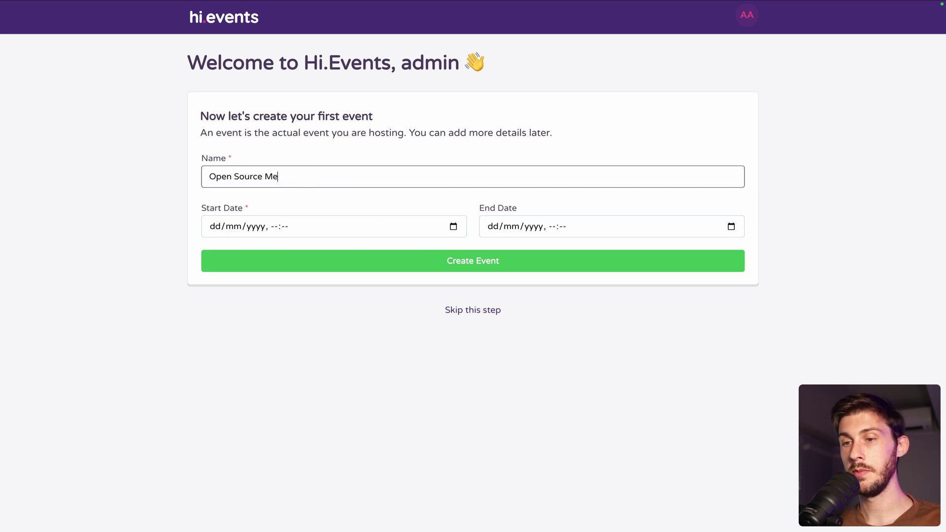
{"action": "type", "text": "etup"}
{"action": "left_click", "coordinate": [215, 226]}
{"action": "left_click", "coordinate": [452, 227]}
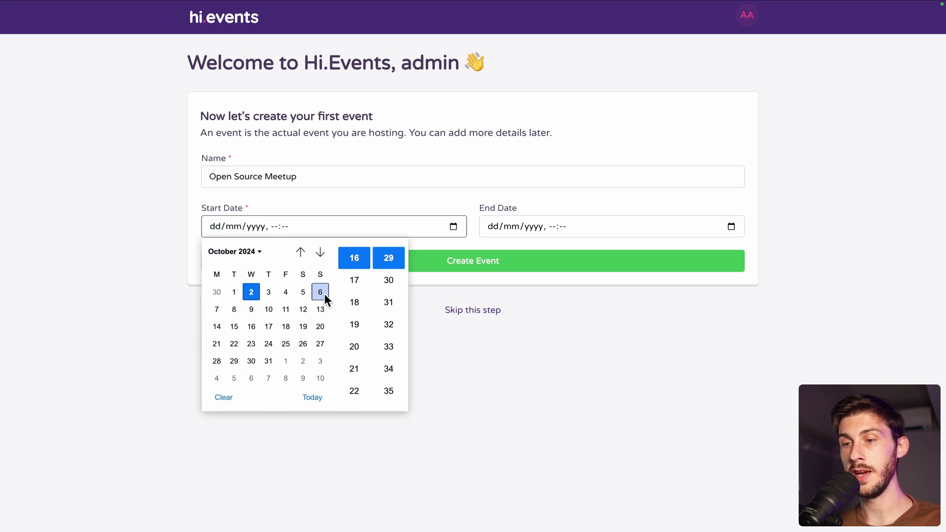
{"action": "key", "text": "Right"}
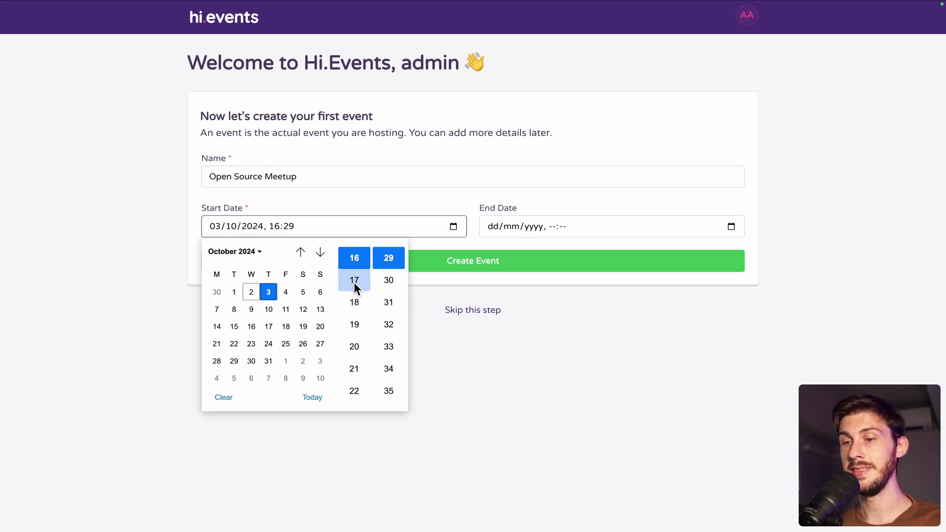
{"action": "left_click", "coordinate": [354, 285]}
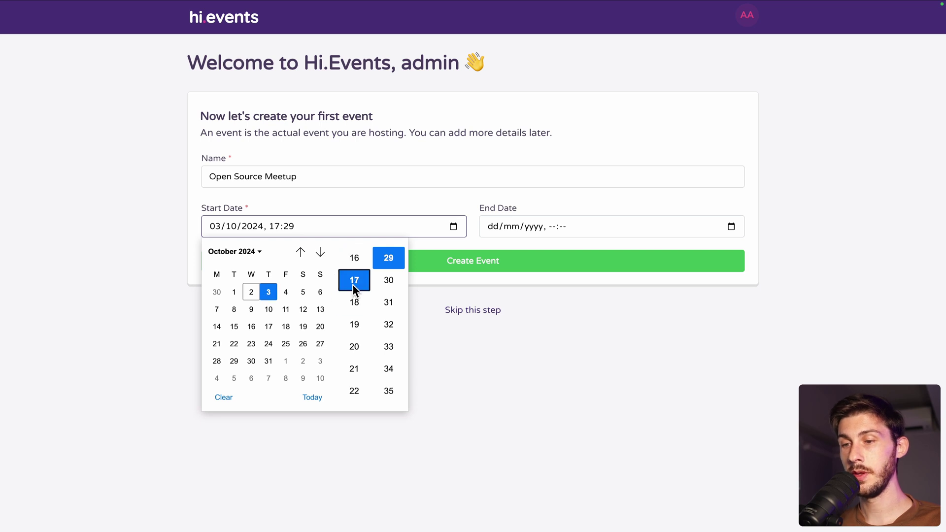
{"action": "left_click", "coordinate": [392, 283]}
{"action": "left_click", "coordinate": [487, 226]}
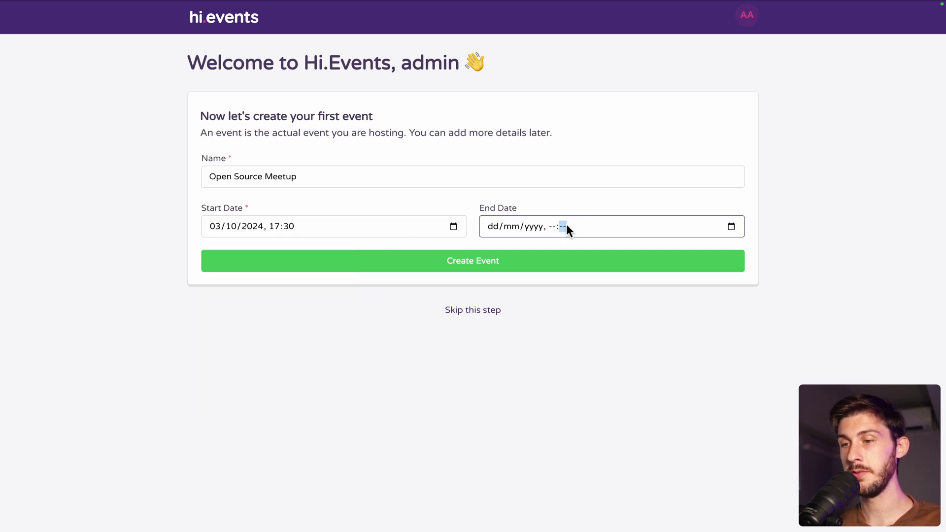
- Set the event end to 03/10/2024 at 19:30 and create the event
{"action": "left_click", "coordinate": [566, 223]}
{"action": "left_click", "coordinate": [545, 293]}
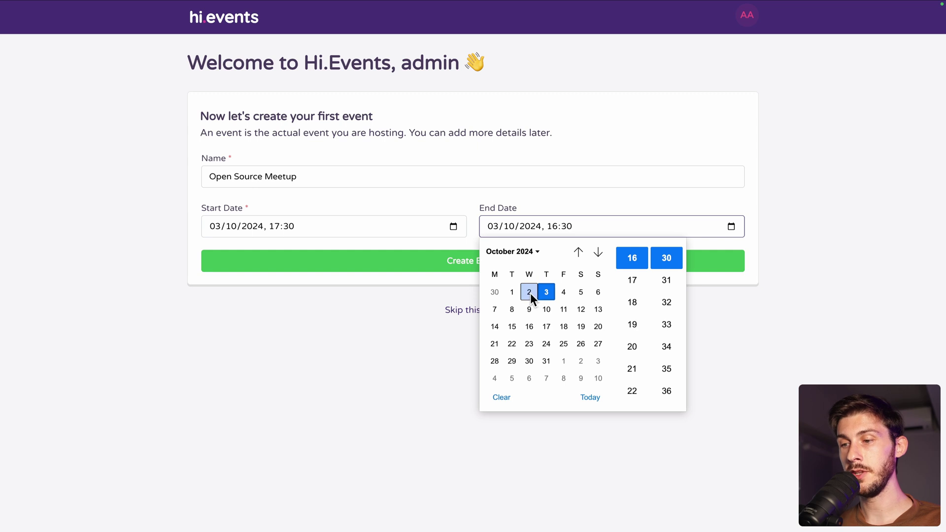
{"action": "left_click", "coordinate": [527, 292]}
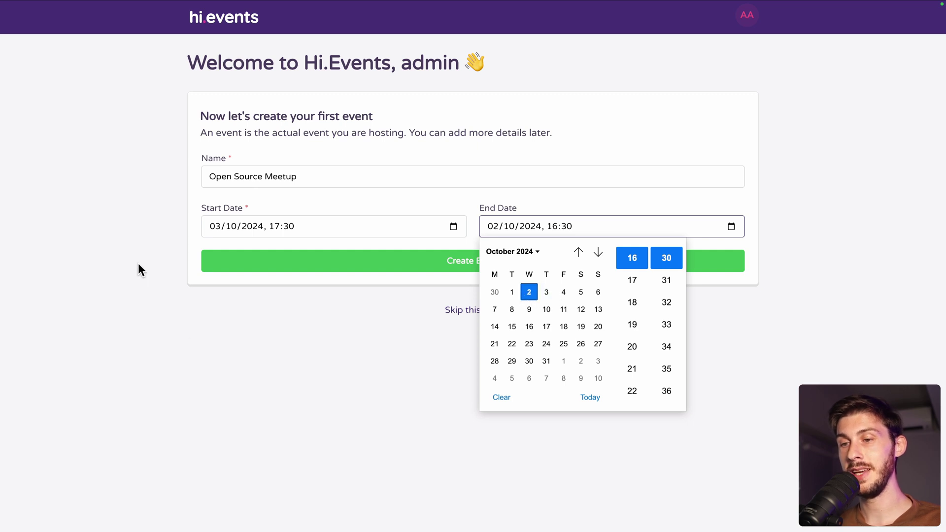
{"action": "left_click", "coordinate": [546, 293]}
{"action": "left_click", "coordinate": [632, 325]}
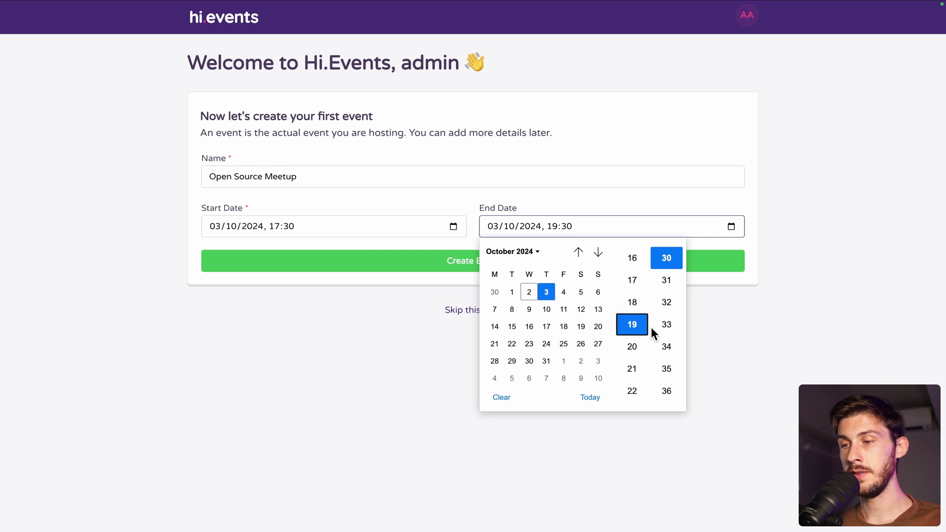
{"action": "left_click", "coordinate": [629, 204]}
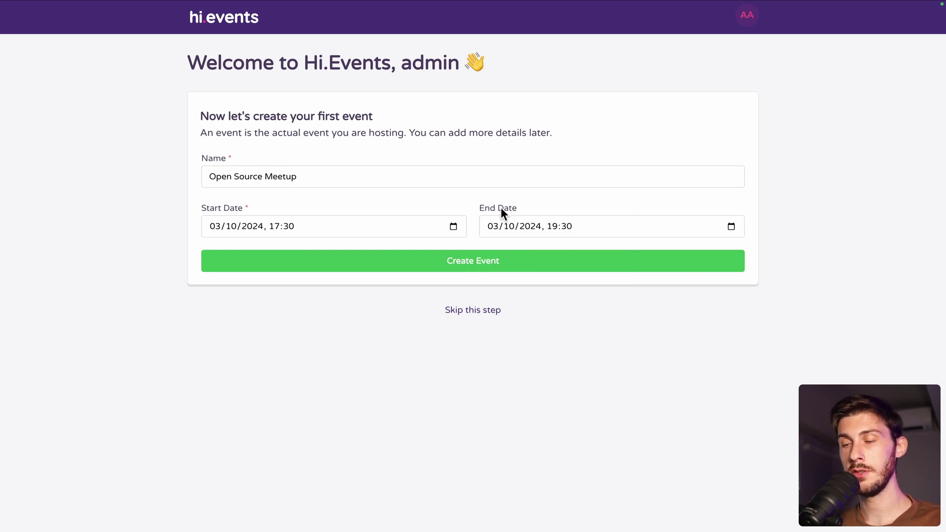
{"action": "left_click", "coordinate": [459, 262]}
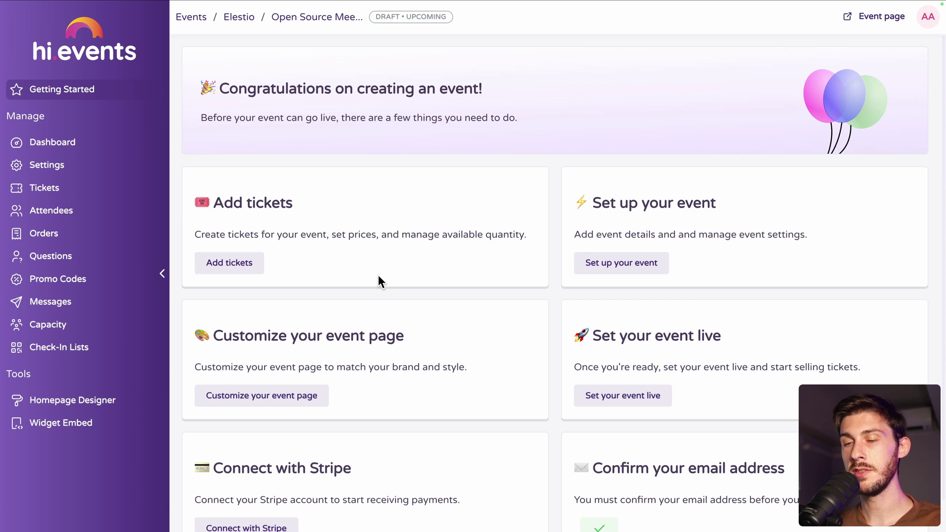
- Scroll down to review the getting-started setup cards
{"action": "scroll", "coordinate": [377, 273], "scroll_direction": "down", "scroll_amount": 1}
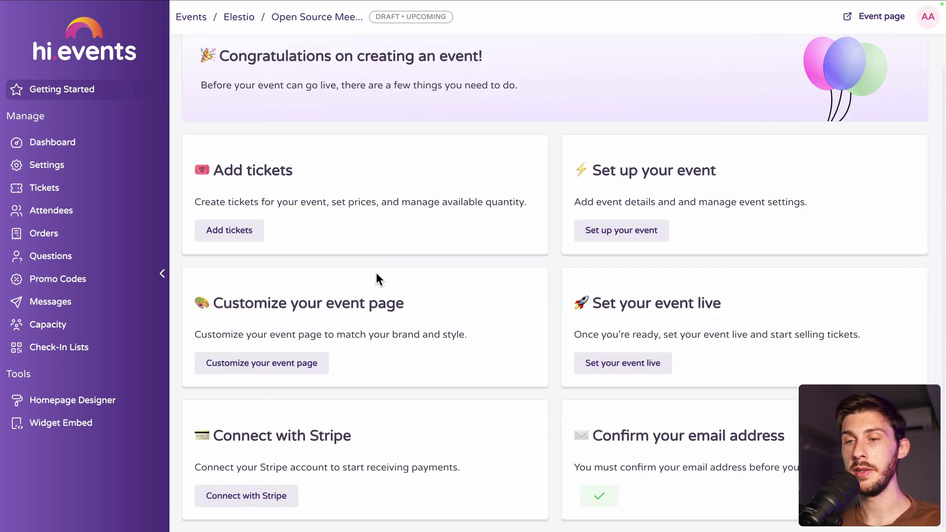
- Add a paid ticket named 'Standard Ticket' with the description 'Main ticket'
{"action": "left_click", "coordinate": [232, 239]}
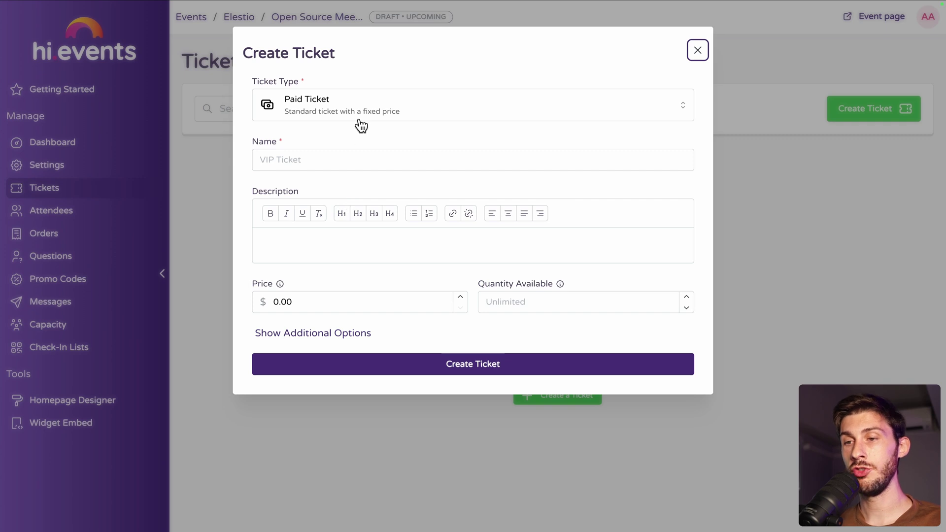
{"action": "left_click", "coordinate": [365, 115]}
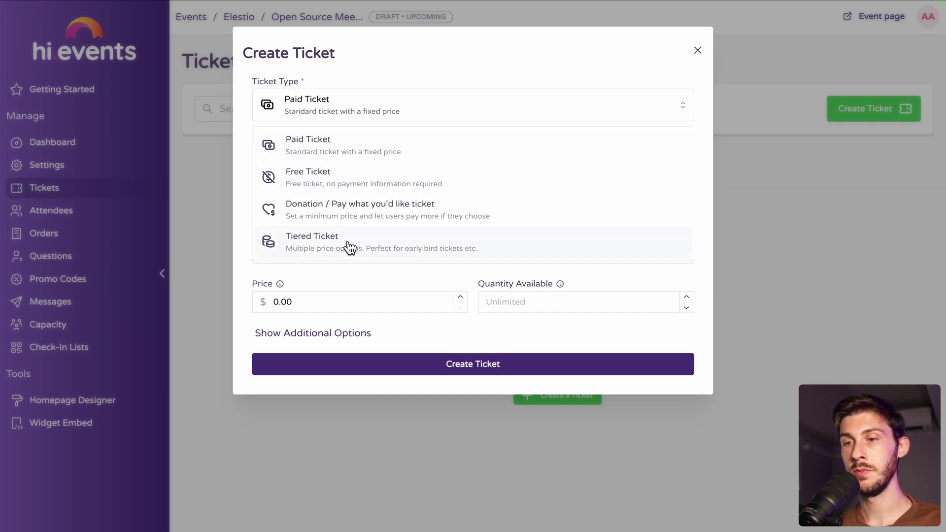
{"action": "left_click", "coordinate": [277, 149]}
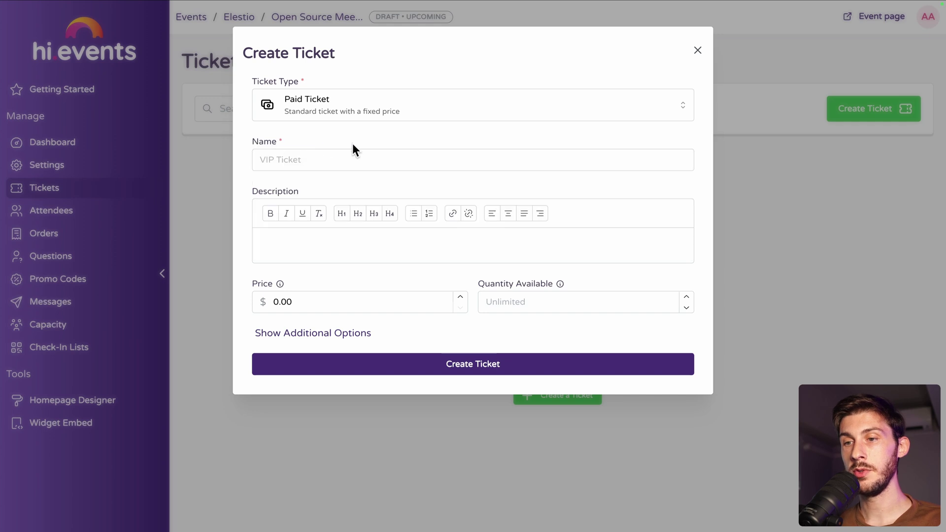
{"action": "left_click", "coordinate": [329, 156]}
{"action": "type", "text": "Standard Tick"}
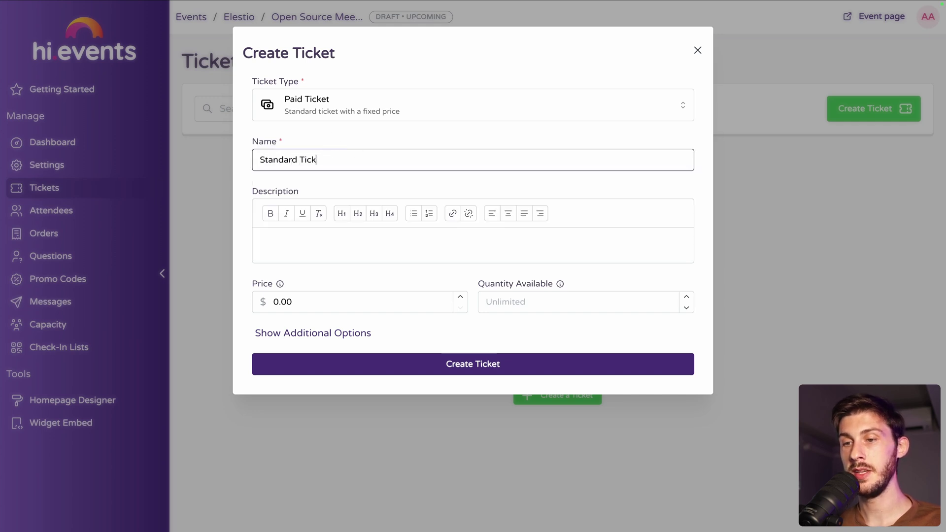
{"action": "type", "text": "et"}
{"action": "left_click", "coordinate": [262, 245]}
{"action": "type", "text": "Main ticket"}
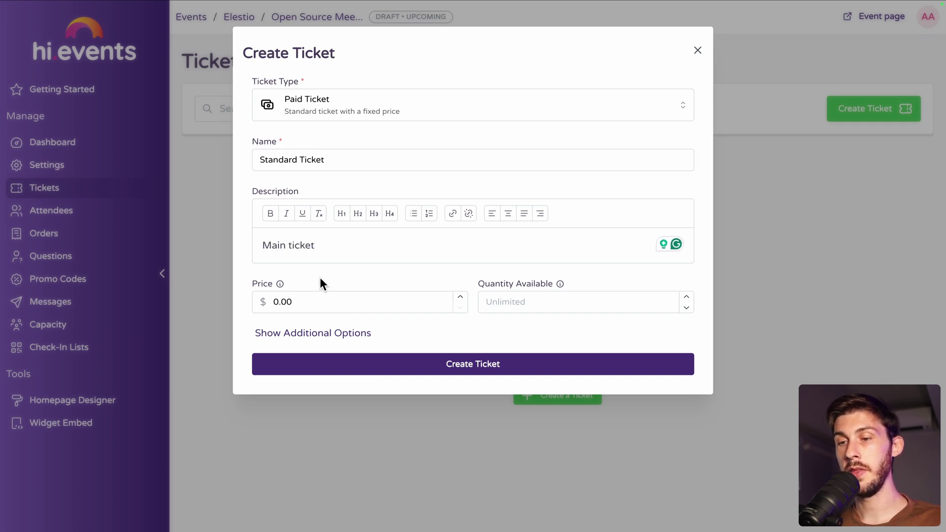
- Change the ticket type to Donation / pay what you'd like with a 2.00 minimum price
{"action": "left_click", "coordinate": [330, 107]}
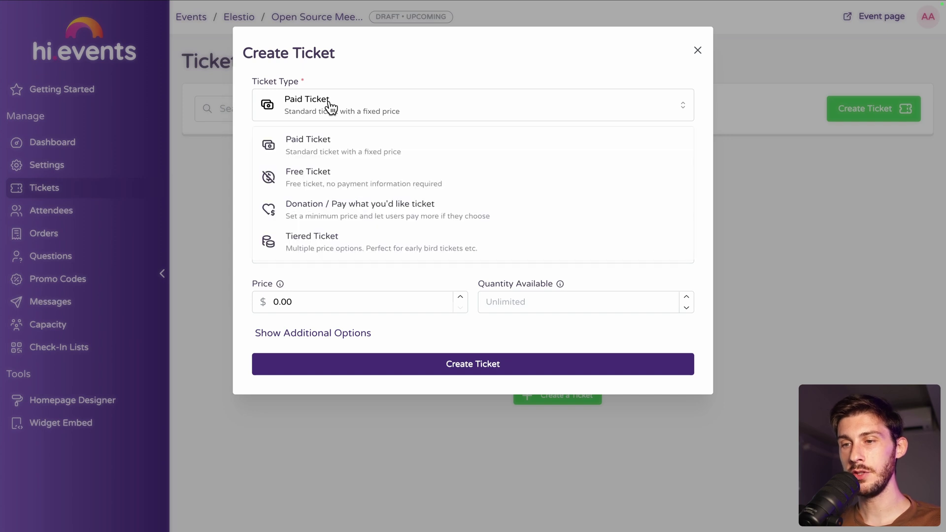
{"action": "left_click", "coordinate": [333, 219]}
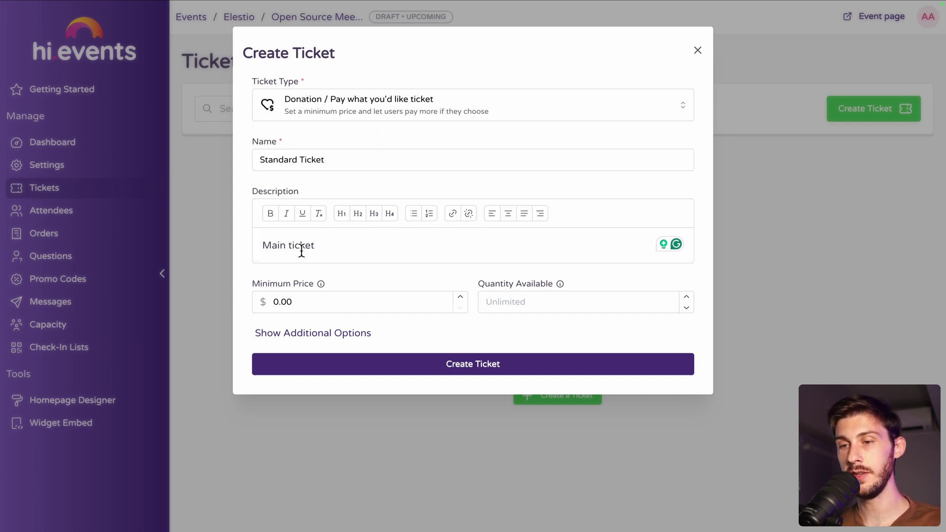
{"action": "left_click", "coordinate": [305, 304]}
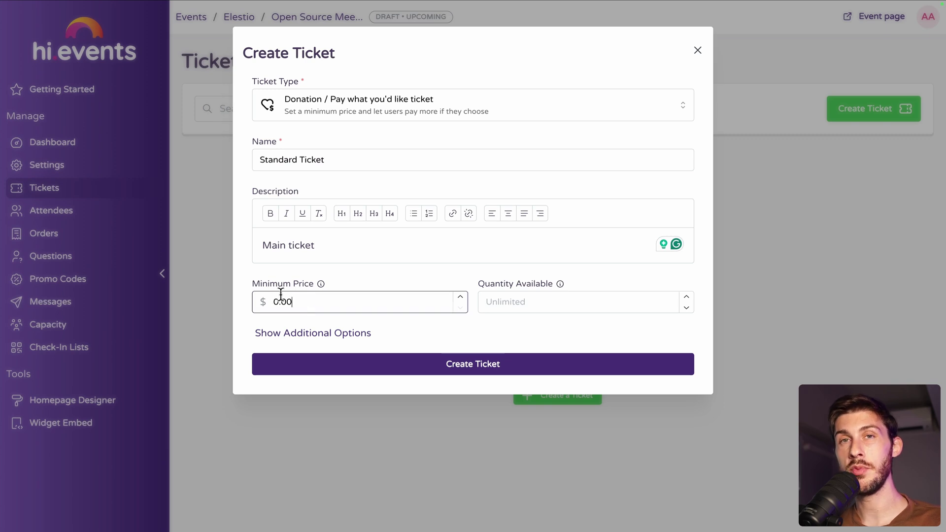
{"action": "double_click", "coordinate": [354, 298]}
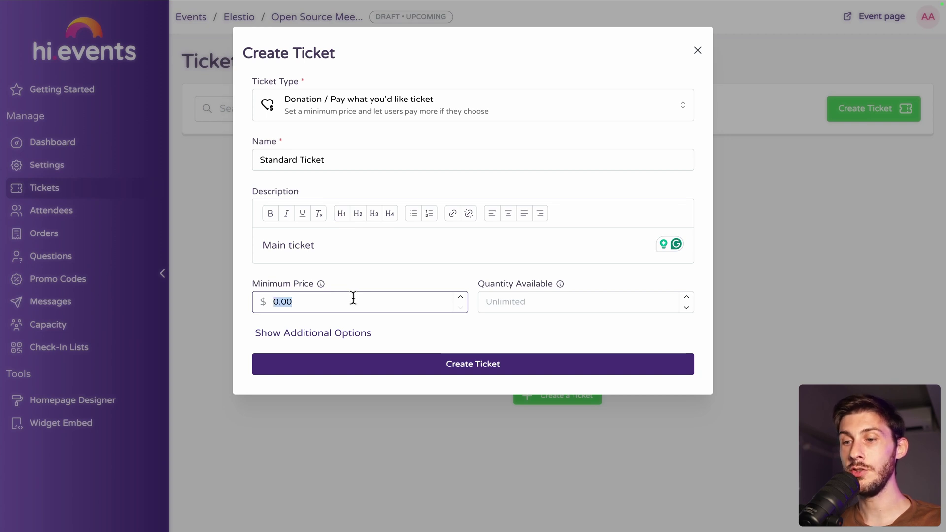
{"action": "type", "text": "2"}
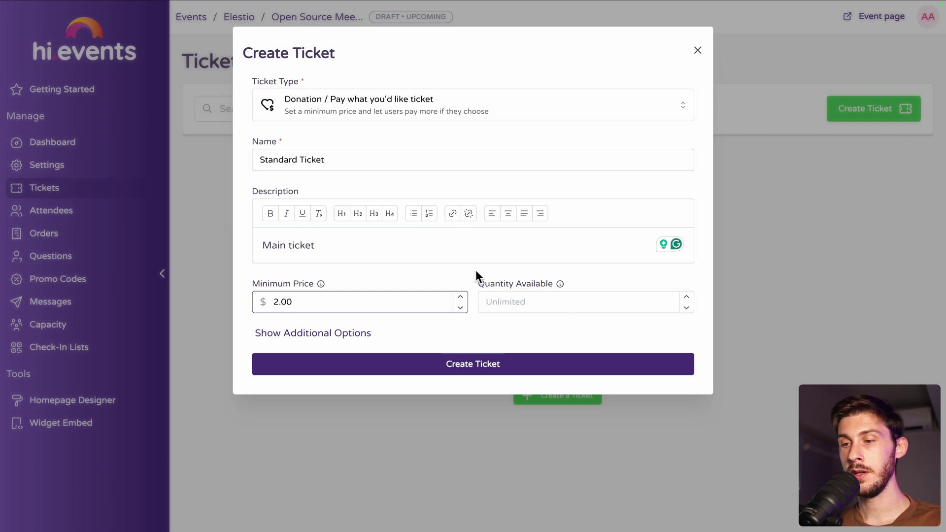
- Expand the additional ticket options and leave the quantity available unlimited
{"action": "left_click", "coordinate": [292, 334]}
{"action": "scroll", "coordinate": [543, 320], "scroll_direction": "down", "scroll_amount": 3}
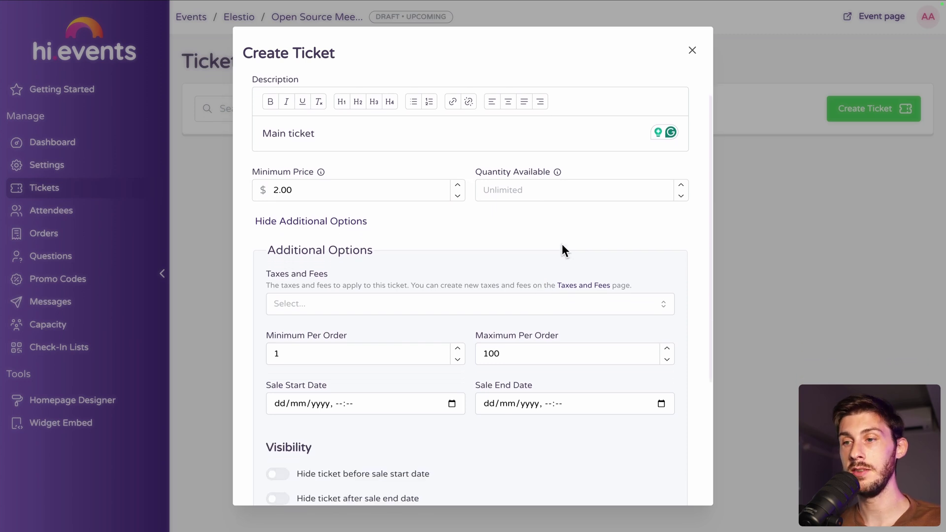
{"action": "left_click", "coordinate": [547, 193]}
{"action": "type", "text": "10"}
{"action": "key", "text": "BackSpace"}
{"action": "key", "text": "BackSpace"}
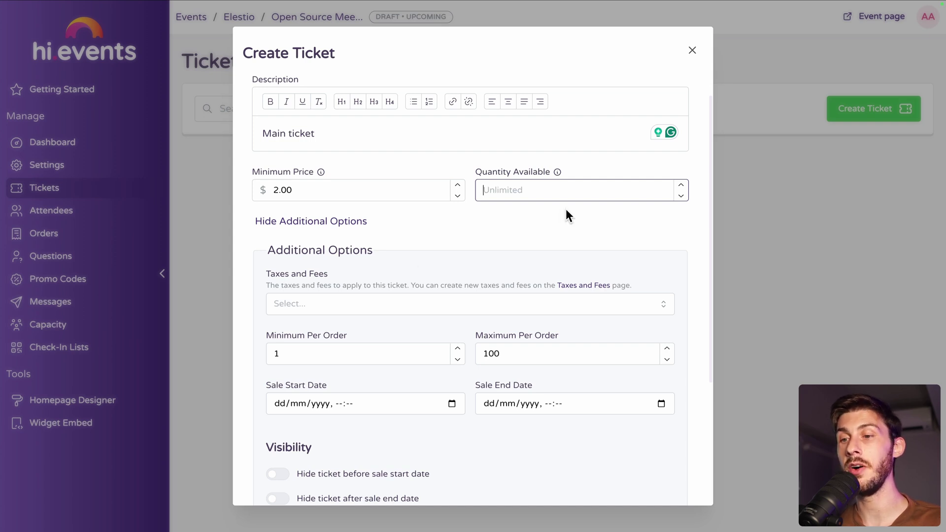
{"action": "scroll", "coordinate": [455, 256], "scroll_direction": "down", "scroll_amount": 3}
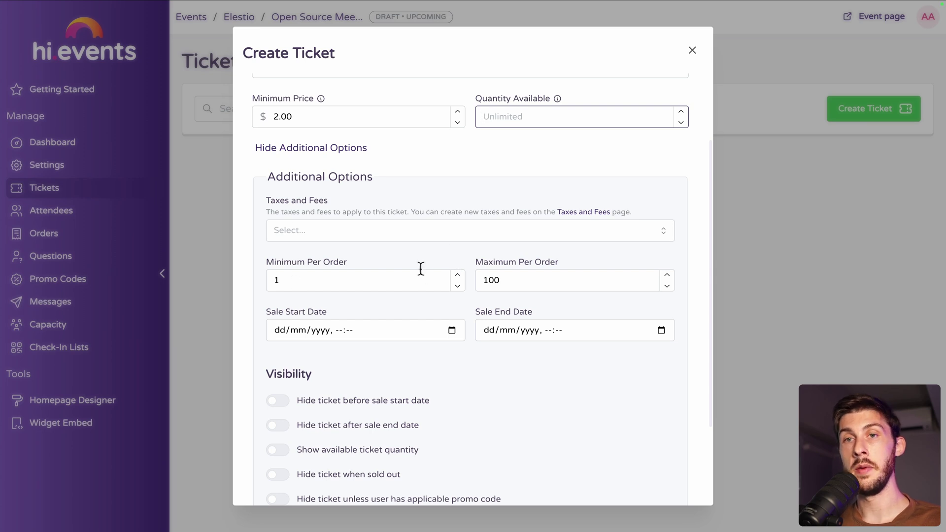
- Clear the 100 maximum-per-order limit and create the Standard Ticket
{"action": "left_click", "coordinate": [525, 286]}
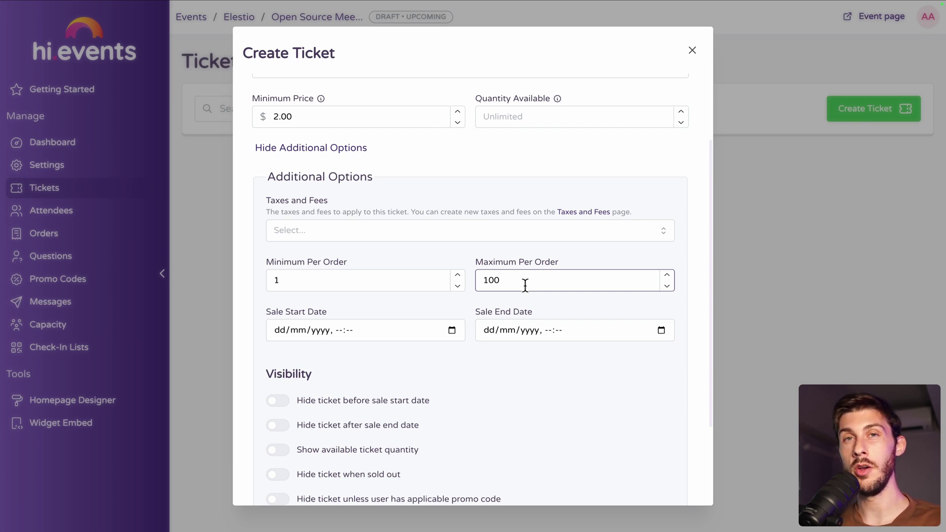
{"action": "double_click", "coordinate": [525, 286]}
{"action": "type", "text": "1"}
{"action": "key", "text": "BackSpace"}
{"action": "type", "text": "2"}
{"action": "key", "text": "BackSpace"}
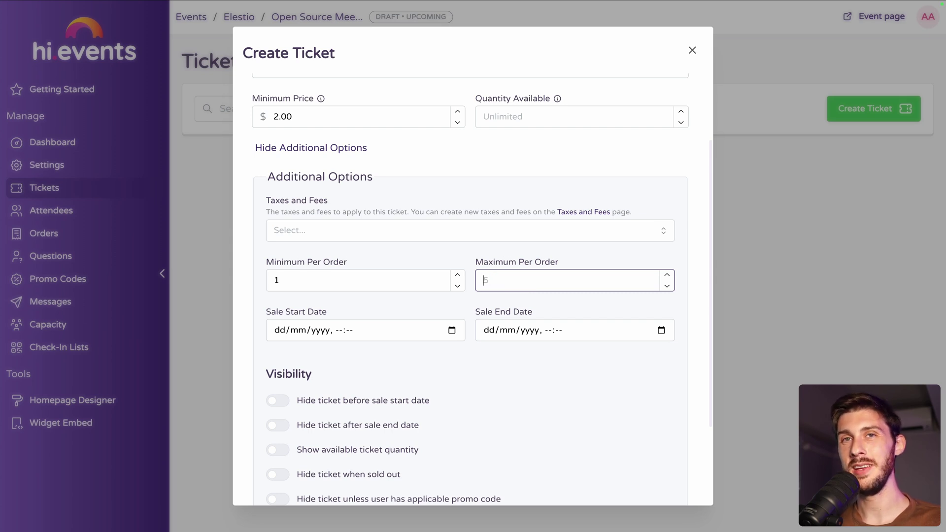
{"action": "scroll", "coordinate": [380, 245], "scroll_direction": "down", "scroll_amount": 3}
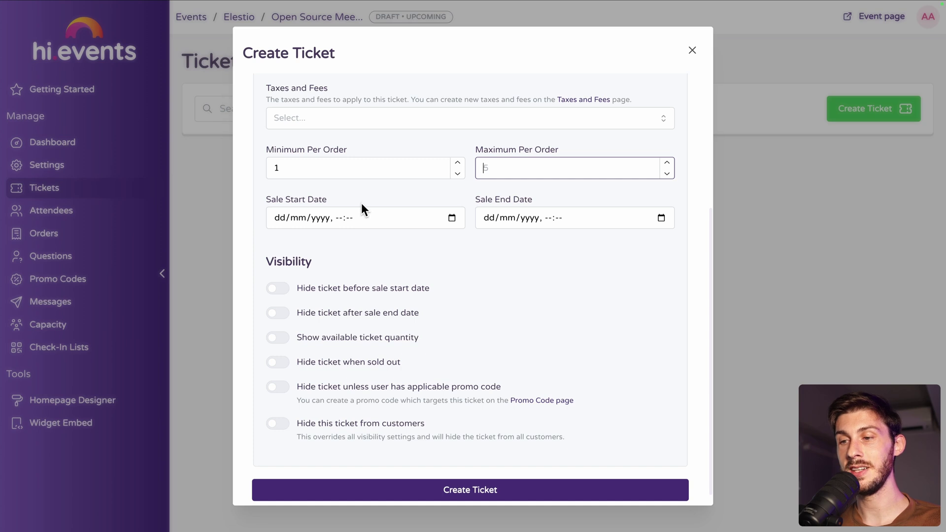
{"action": "scroll", "coordinate": [565, 303], "scroll_direction": "down", "scroll_amount": 1}
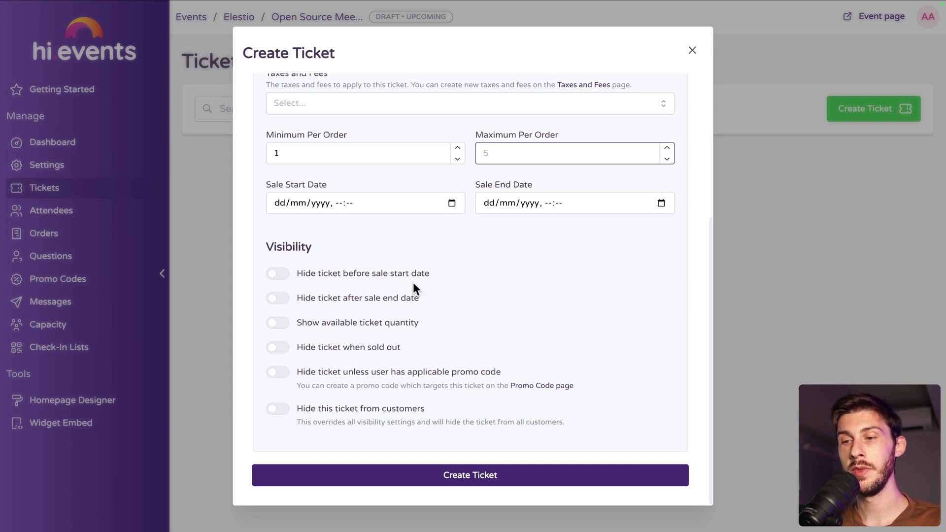
{"action": "left_click", "coordinate": [416, 479]}
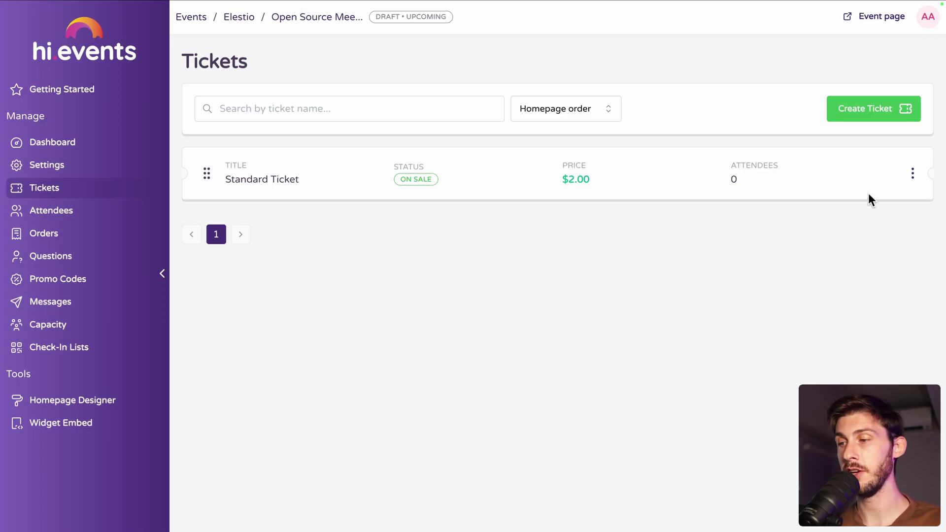
- Glance at the Standard Ticket's action menu, then return to the event's Getting Started page
{"action": "left_click", "coordinate": [912, 175]}
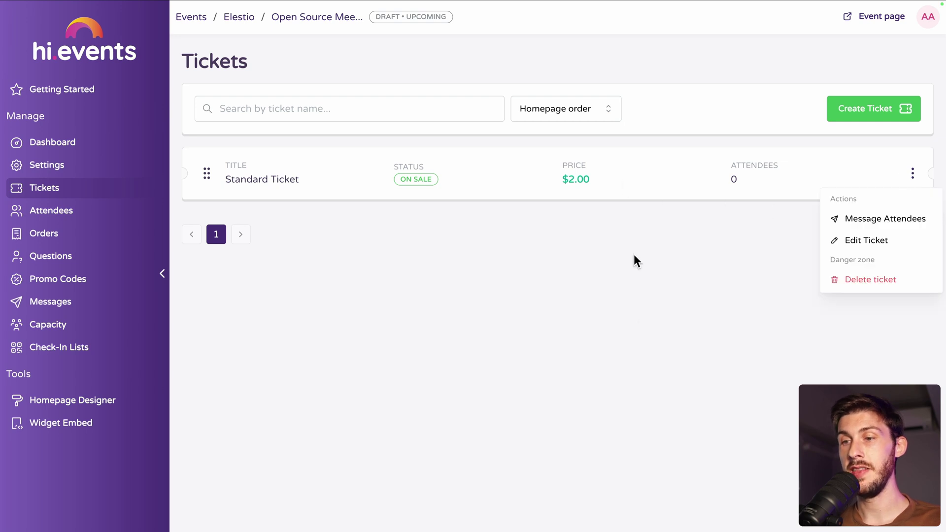
{"action": "left_click", "coordinate": [707, 223]}
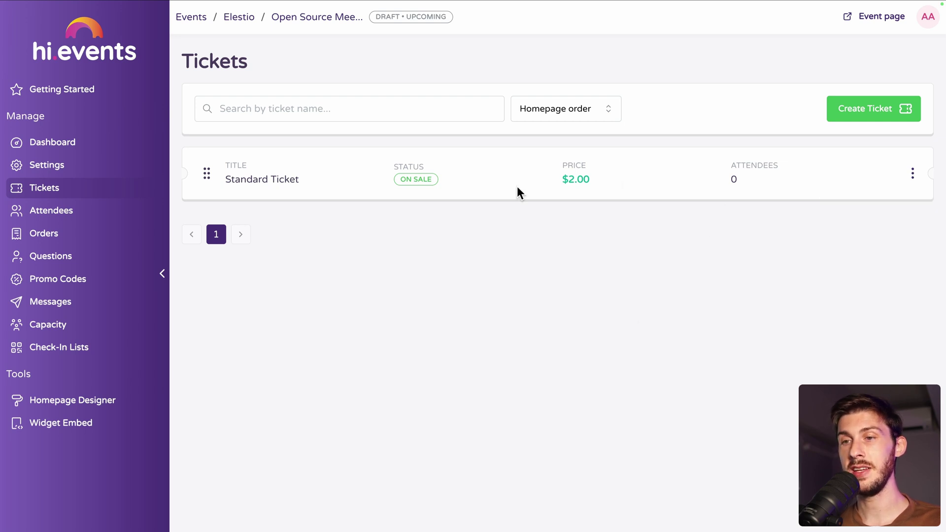
{"action": "left_click", "coordinate": [312, 20]}
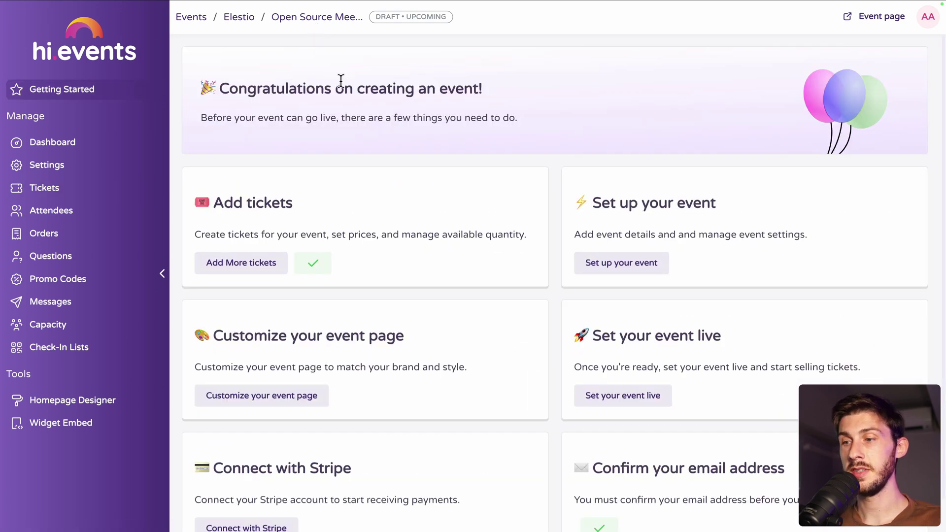
- Paste the welcome text into the event Description and break it into two lines before 'Pay whatever'
{"action": "left_click", "coordinate": [632, 268]}
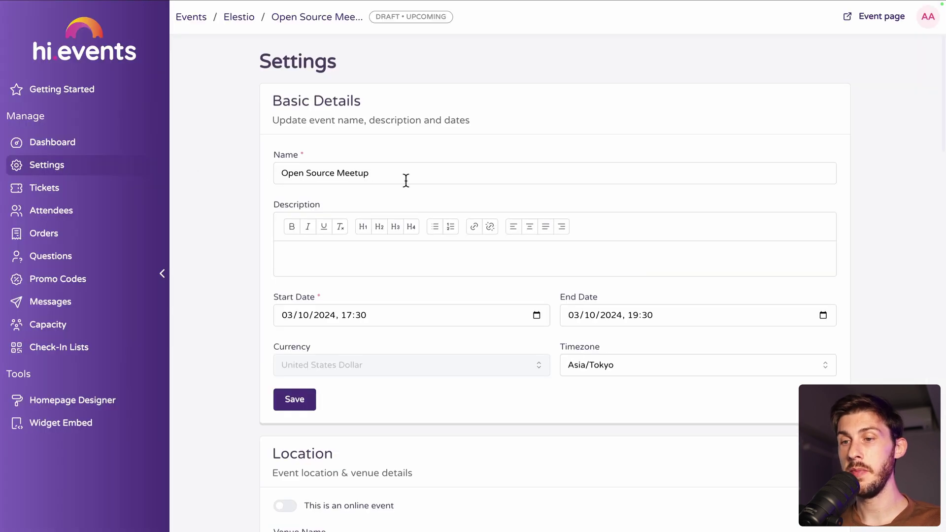
{"action": "left_click", "coordinate": [354, 249]}
{"action": "type", "text": "Welcome to Open Source Lovers Meetup Pay whatever you like, your presence means the world to us 😻"}
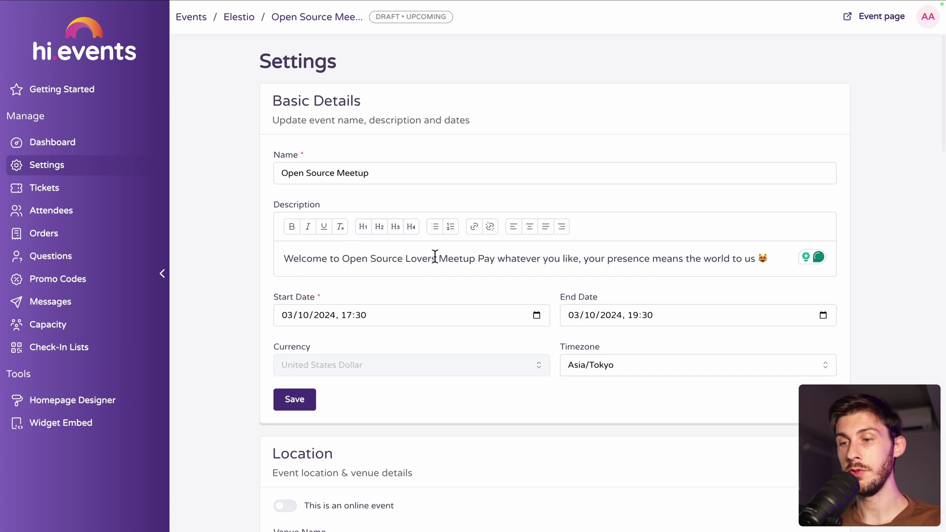
{"action": "left_click", "coordinate": [479, 258]}
{"action": "key", "text": "Return"}
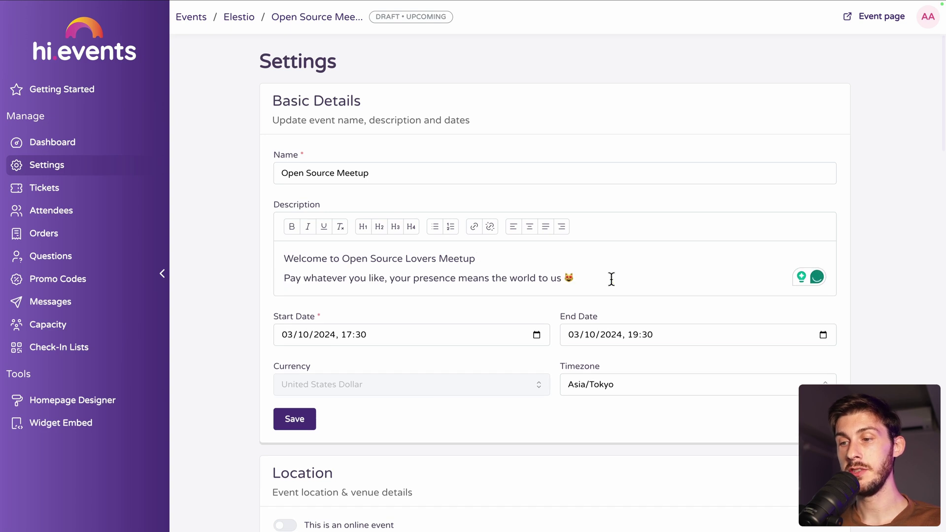
{"action": "scroll", "coordinate": [611, 279], "scroll_direction": "down", "scroll_amount": 2}
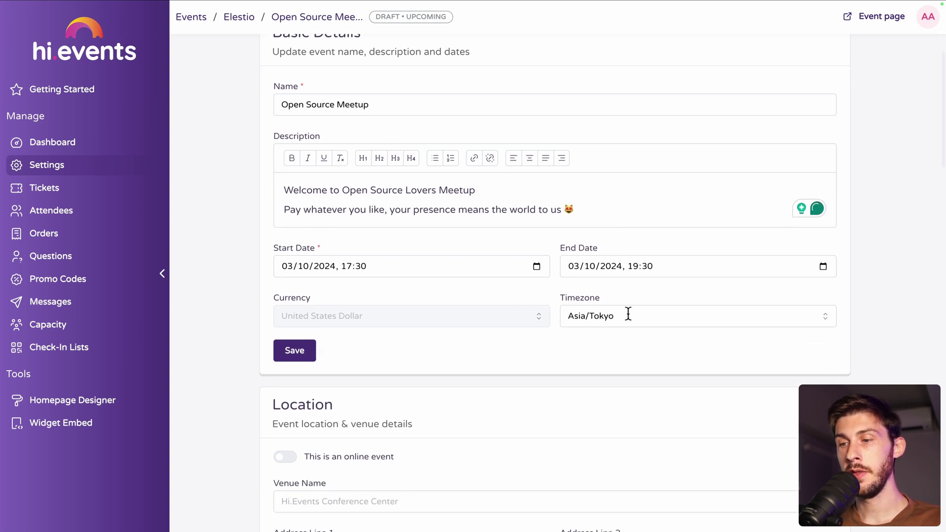
- Save the basic details, then switch on 'This is an online event' in Location
{"action": "left_click", "coordinate": [287, 354]}
{"action": "scroll", "coordinate": [259, 269], "scroll_direction": "down", "scroll_amount": 8}
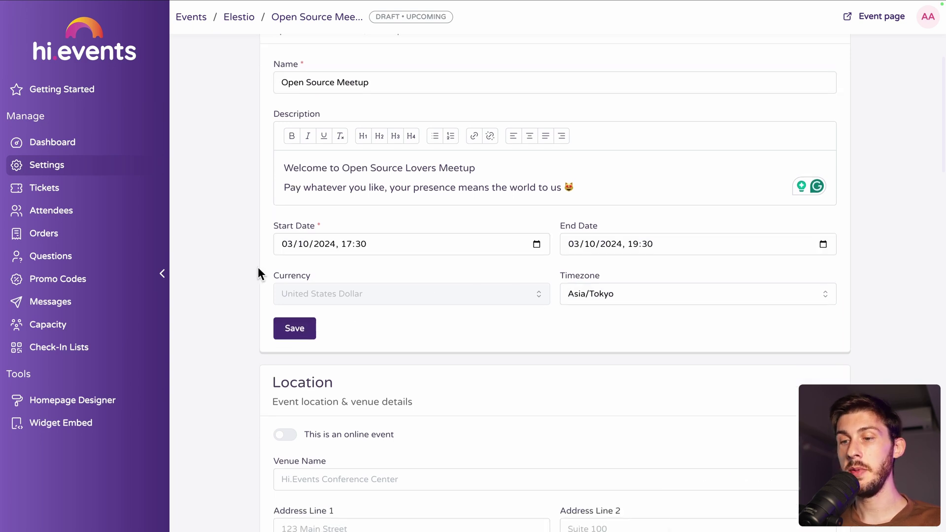
{"action": "scroll", "coordinate": [258, 267], "scroll_direction": "down", "scroll_amount": 5}
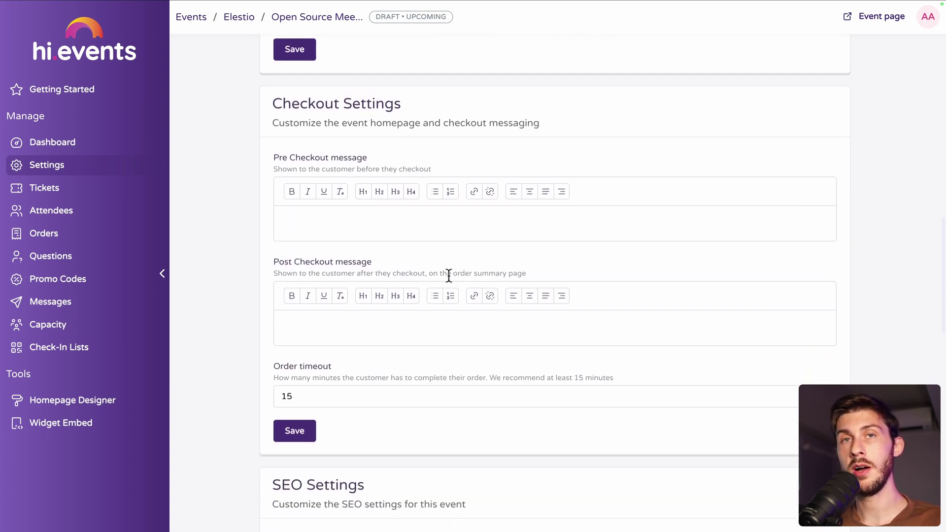
{"action": "scroll", "coordinate": [448, 275], "scroll_direction": "down", "scroll_amount": 5}
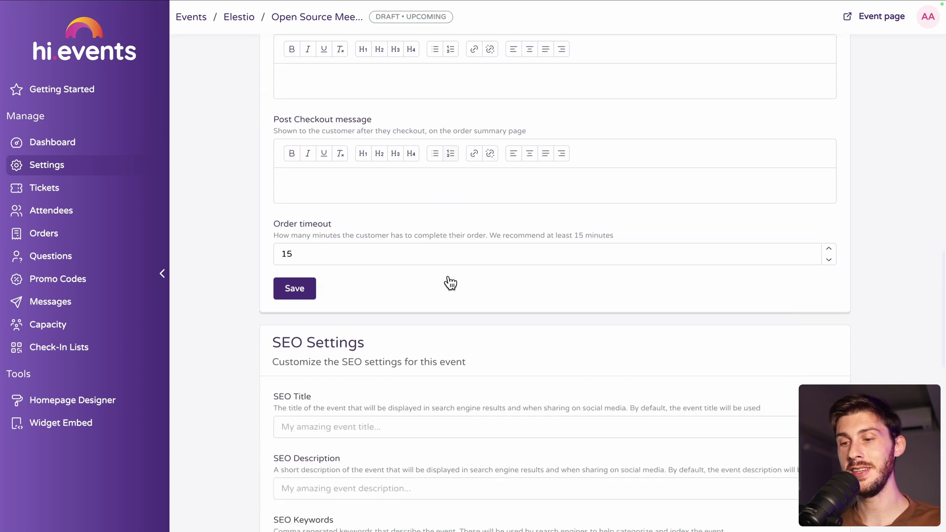
{"action": "scroll", "coordinate": [262, 266], "scroll_direction": "down", "scroll_amount": 1}
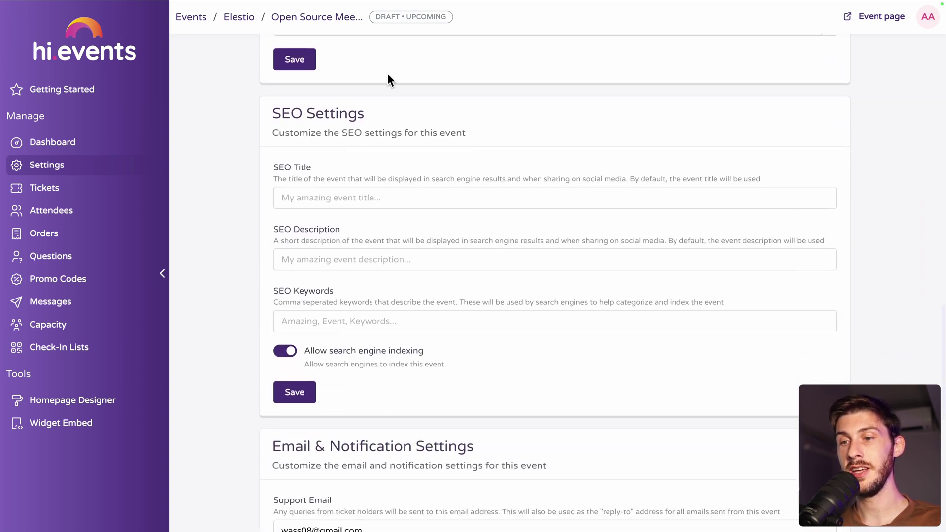
{"action": "scroll", "coordinate": [316, 174], "scroll_direction": "up", "scroll_amount": 15}
{"action": "scroll", "coordinate": [317, 177], "scroll_direction": "down", "scroll_amount": 2}
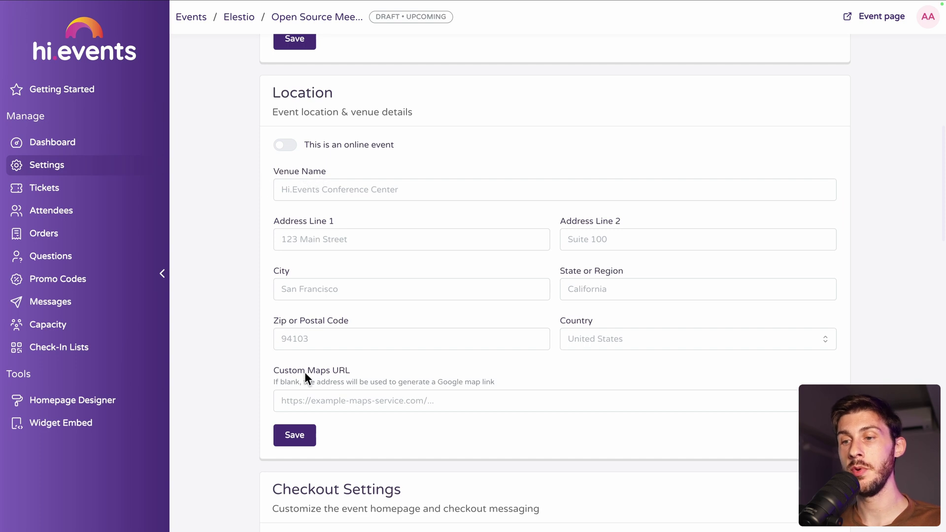
{"action": "left_click", "coordinate": [283, 145]}
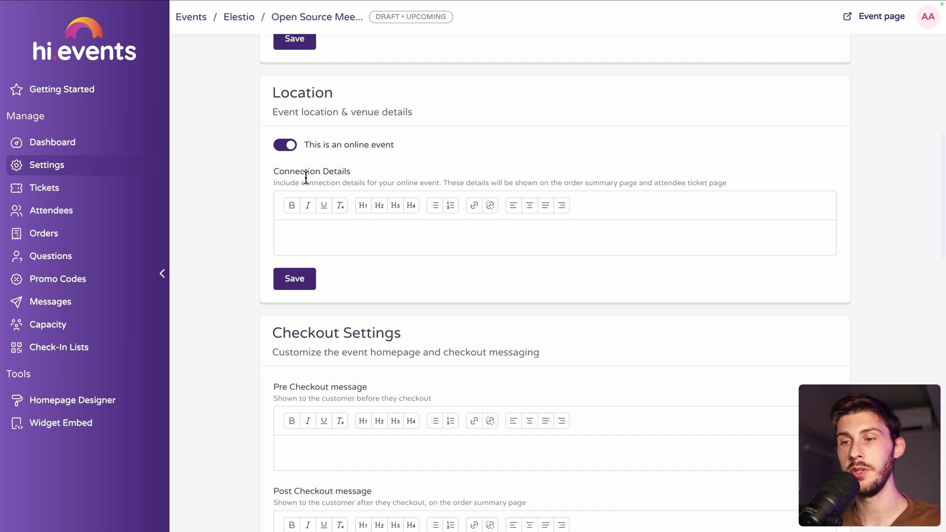
- Make the event in-person at venue Elestio HQ with its Japanese address, and save the location
{"action": "left_click", "coordinate": [288, 145]}
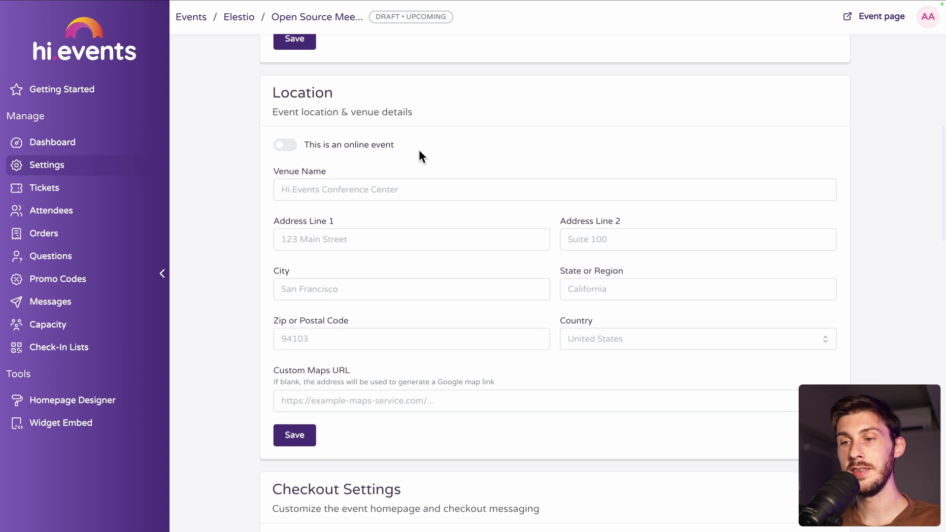
{"action": "left_click", "coordinate": [355, 192]}
{"action": "type", "text": "Elestio HQ"}
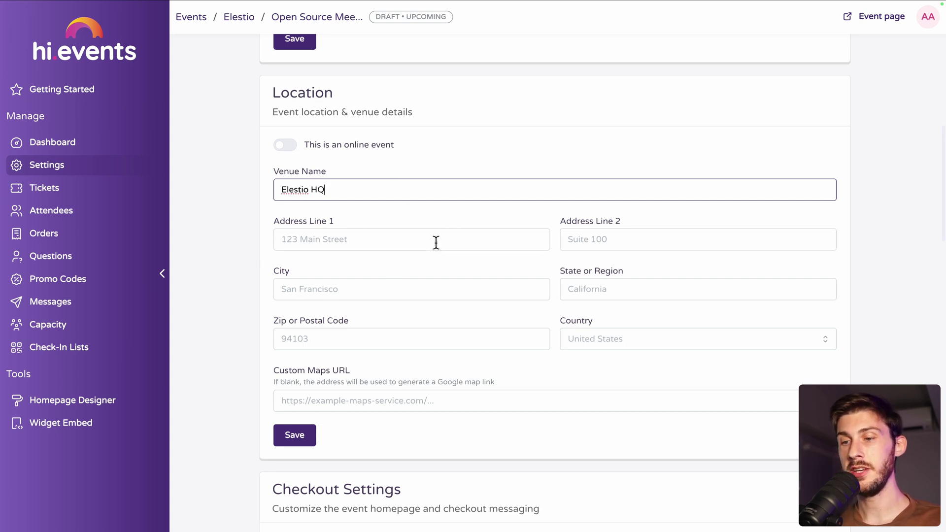
{"action": "left_click_drag", "start_coordinate": [269, 370], "coordinate": [336, 369]}
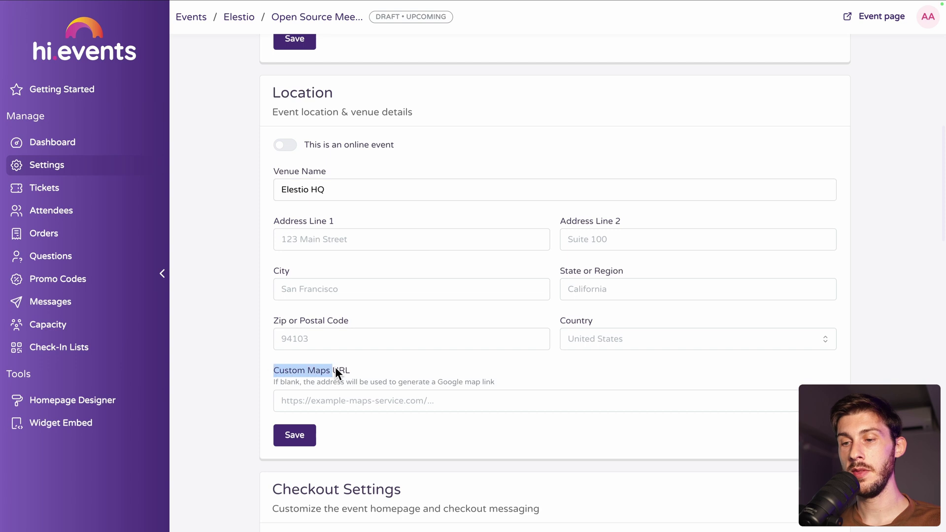
{"action": "left_click", "coordinate": [365, 368]}
{"action": "scroll", "coordinate": [366, 368], "scroll_direction": "down", "scroll_amount": 1}
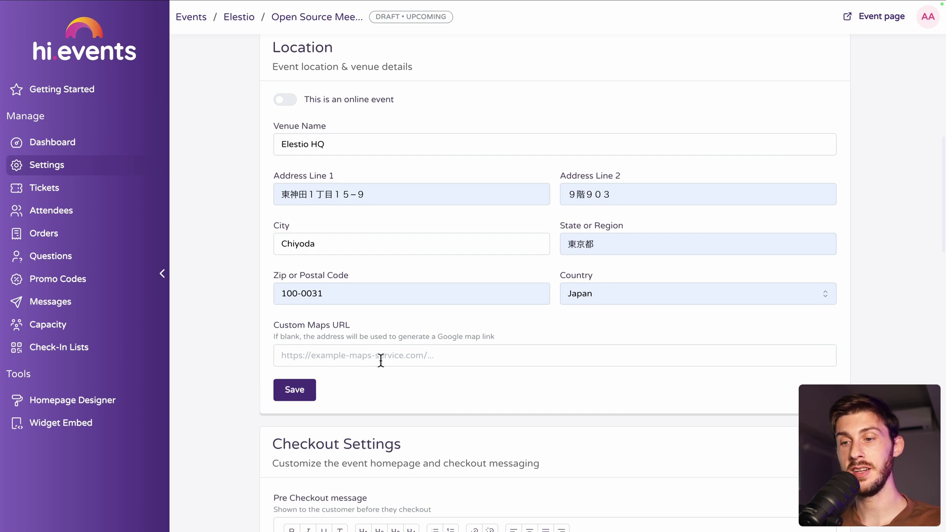
{"action": "left_click", "coordinate": [291, 391]}
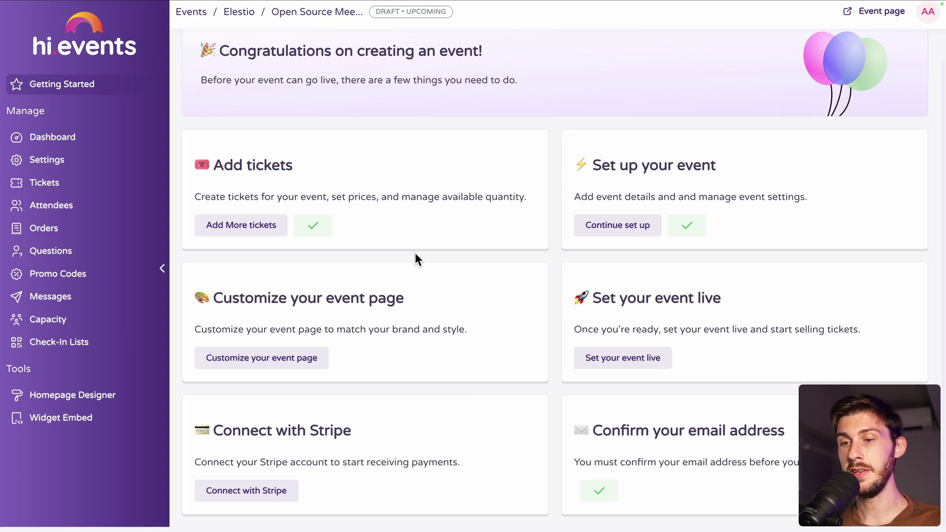
- Open the Homepage Designer preview and check the Elestio HQ address on Google Maps
{"action": "left_click", "coordinate": [300, 363]}
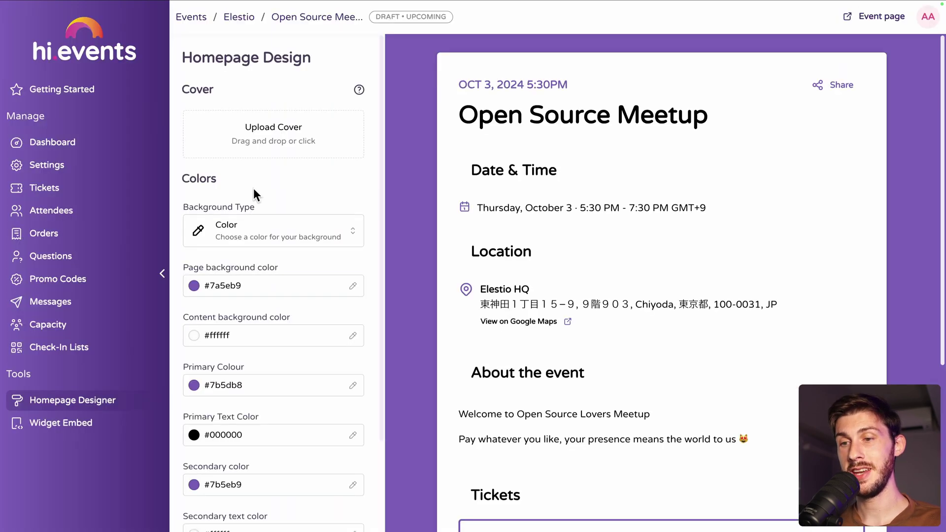
{"action": "scroll", "coordinate": [253, 189], "scroll_direction": "down", "scroll_amount": 2}
{"action": "scroll", "coordinate": [253, 188], "scroll_direction": "up", "scroll_amount": 2}
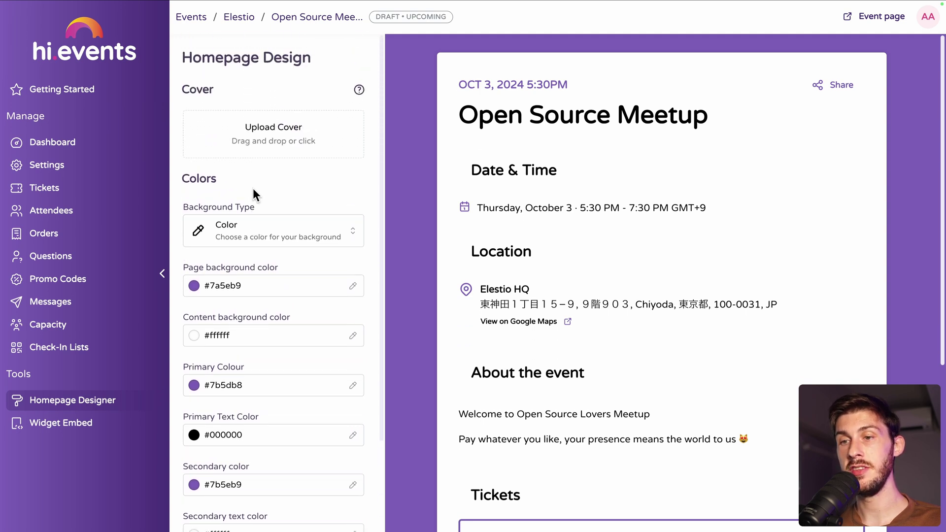
{"action": "scroll", "coordinate": [732, 220], "scroll_direction": "down", "scroll_amount": 5}
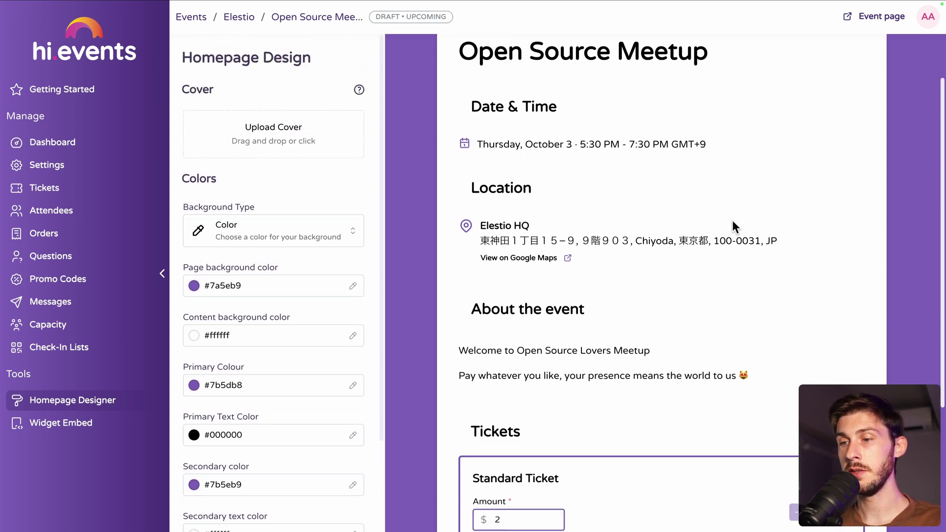
{"action": "scroll", "coordinate": [732, 222], "scroll_direction": "up", "scroll_amount": 5}
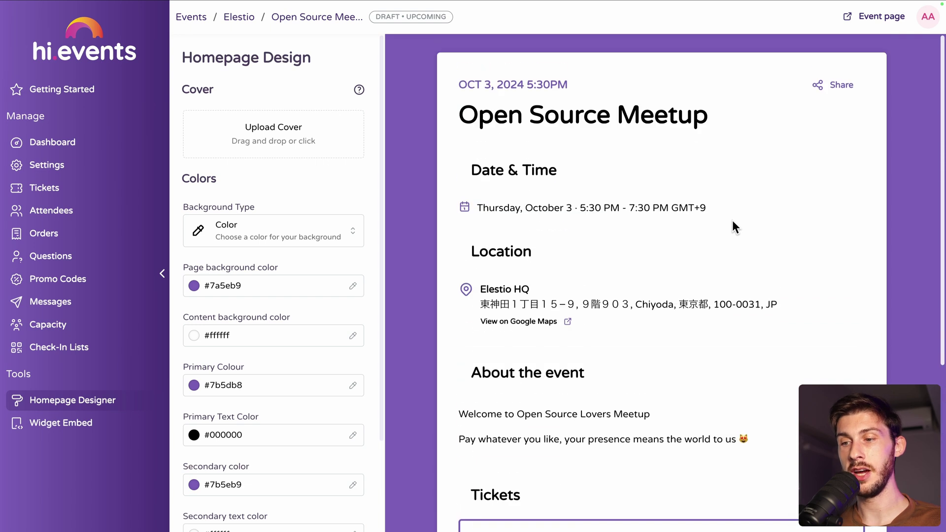
{"action": "left_click", "coordinate": [510, 322]}
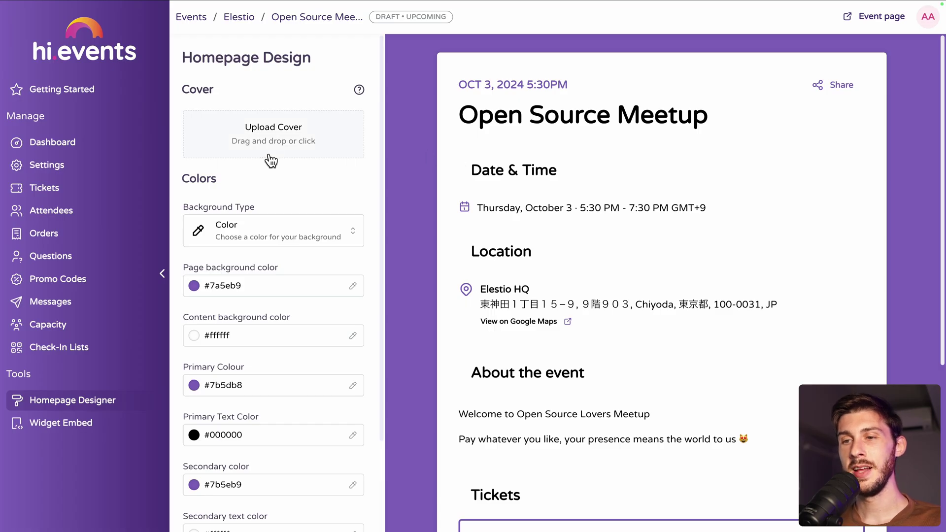
- Upload endingscreen.png as the event page cover and review it in the preview
{"action": "left_click", "coordinate": [274, 156]}
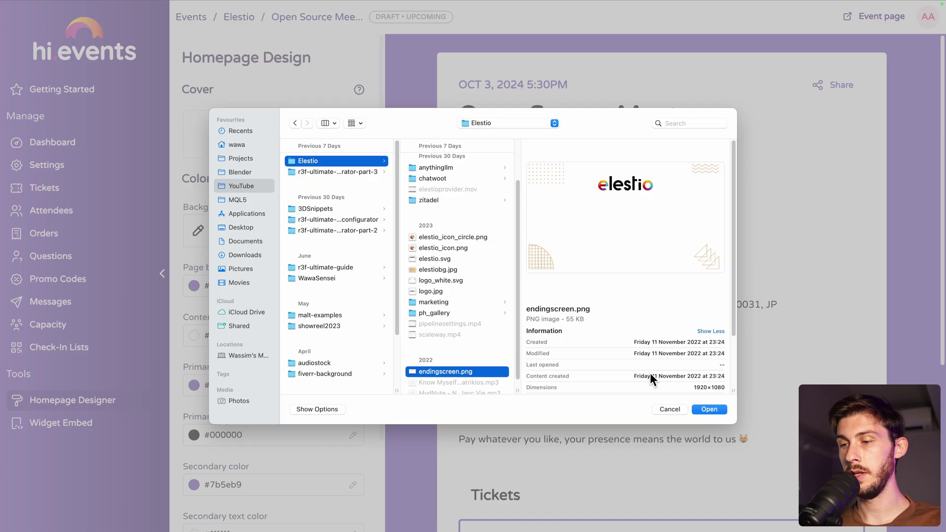
{"action": "left_click", "coordinate": [708, 409]}
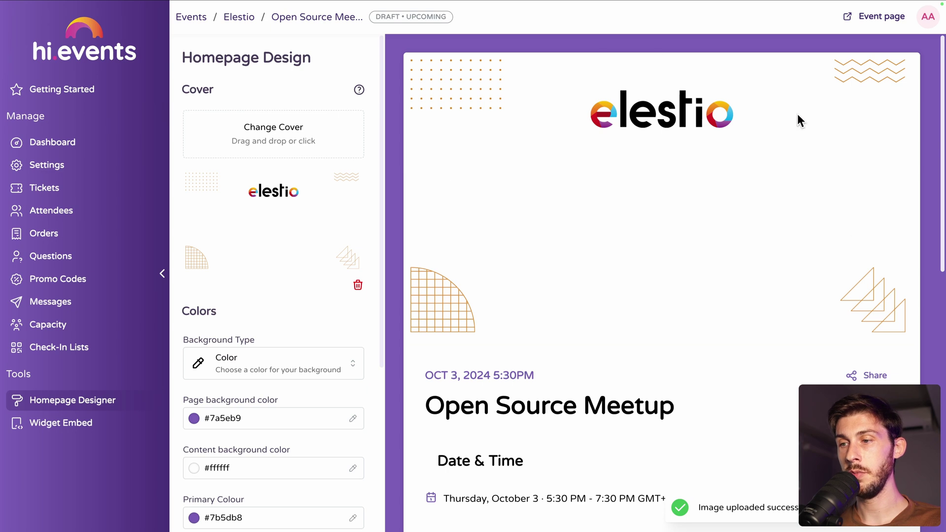
{"action": "scroll", "coordinate": [643, 345], "scroll_direction": "down", "scroll_amount": 3}
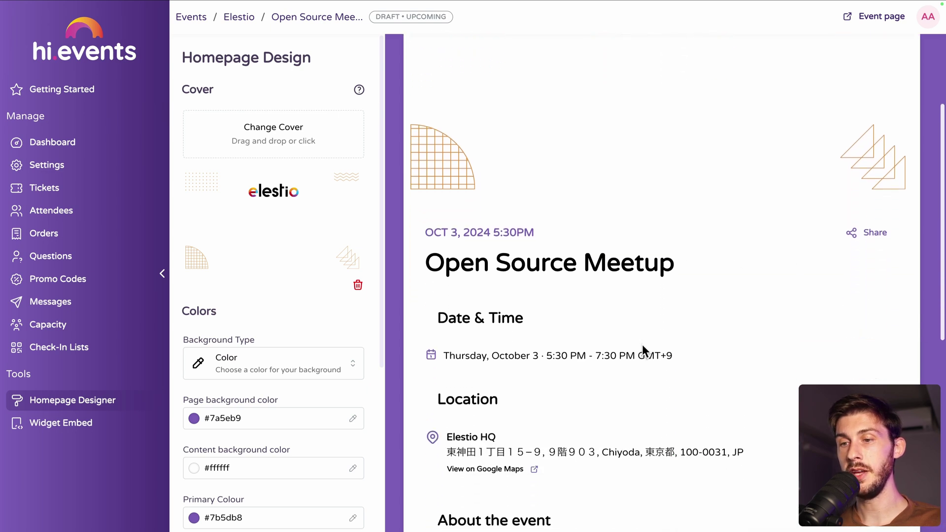
{"action": "scroll", "coordinate": [643, 345], "scroll_direction": "down", "scroll_amount": 1}
{"action": "scroll", "coordinate": [519, 253], "scroll_direction": "up", "scroll_amount": 4}
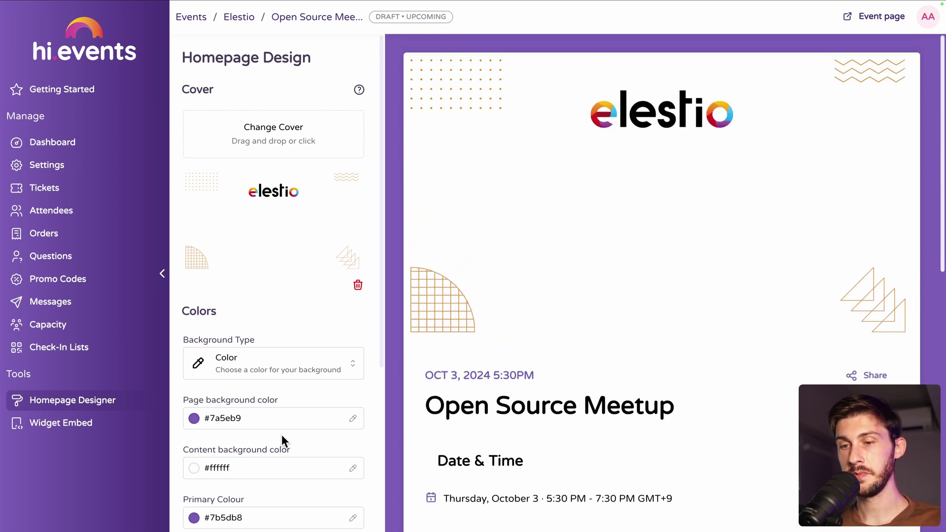
{"action": "scroll", "coordinate": [282, 436], "scroll_direction": "down", "scroll_amount": 5}
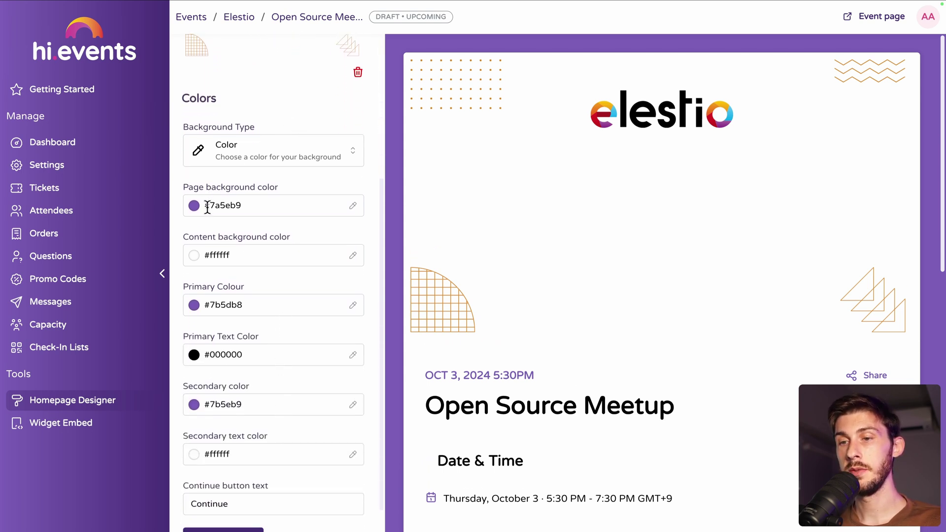
- Keep a plain colour background and sample the logo's yellow #fab30e as page background
{"action": "left_click", "coordinate": [244, 149]}
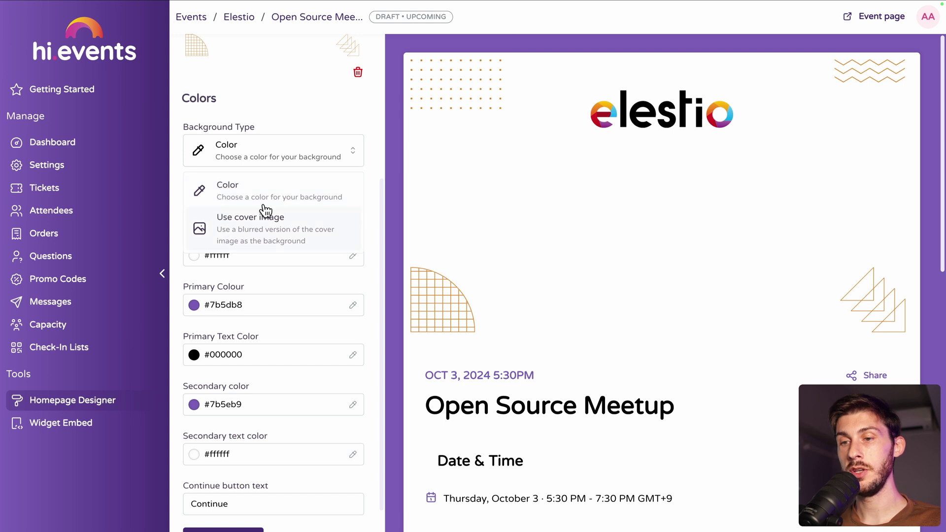
{"action": "left_click", "coordinate": [333, 150]}
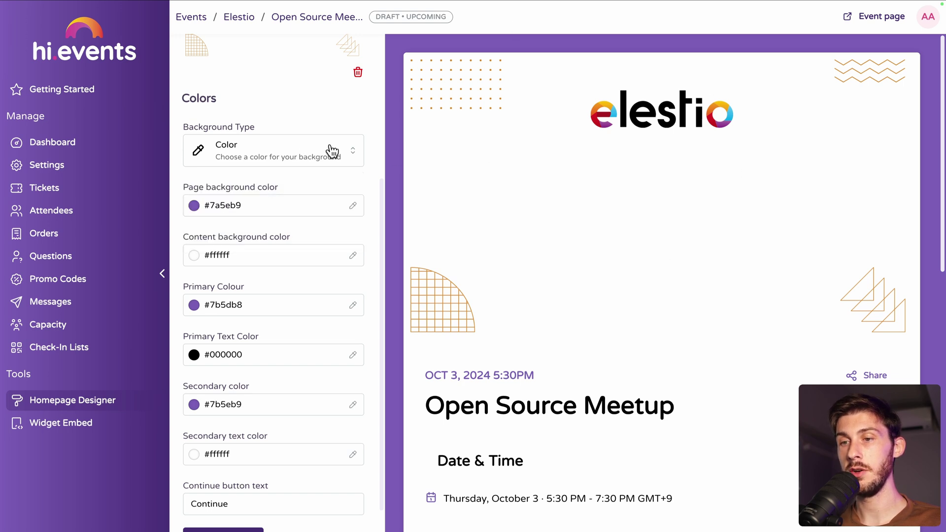
{"action": "left_click", "coordinate": [353, 206]}
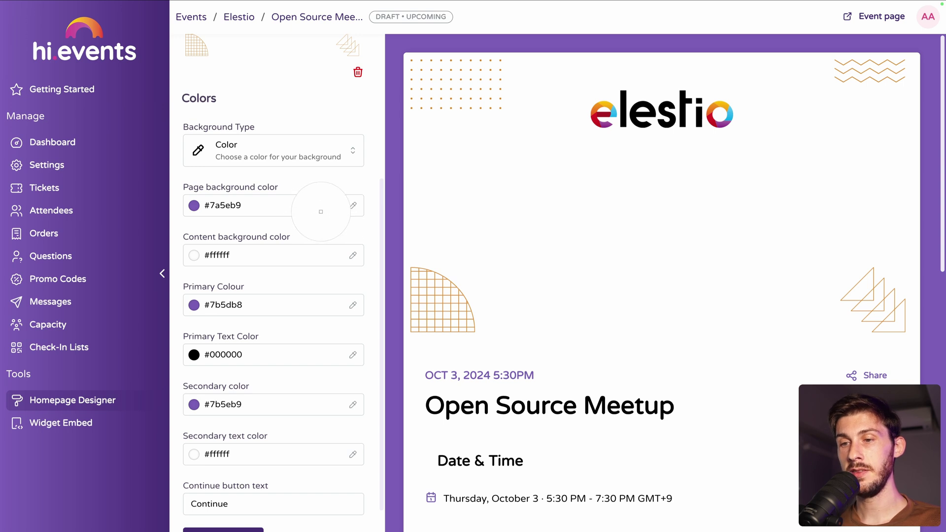
{"action": "key", "text": "Escape"}
{"action": "left_click", "coordinate": [186, 205]}
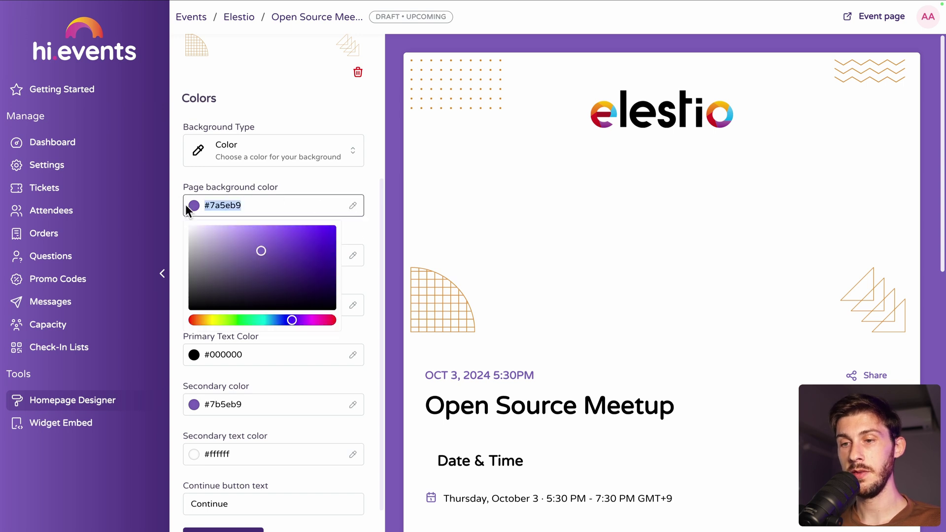
{"action": "left_click", "coordinate": [333, 176]}
{"action": "left_click", "coordinate": [353, 206]}
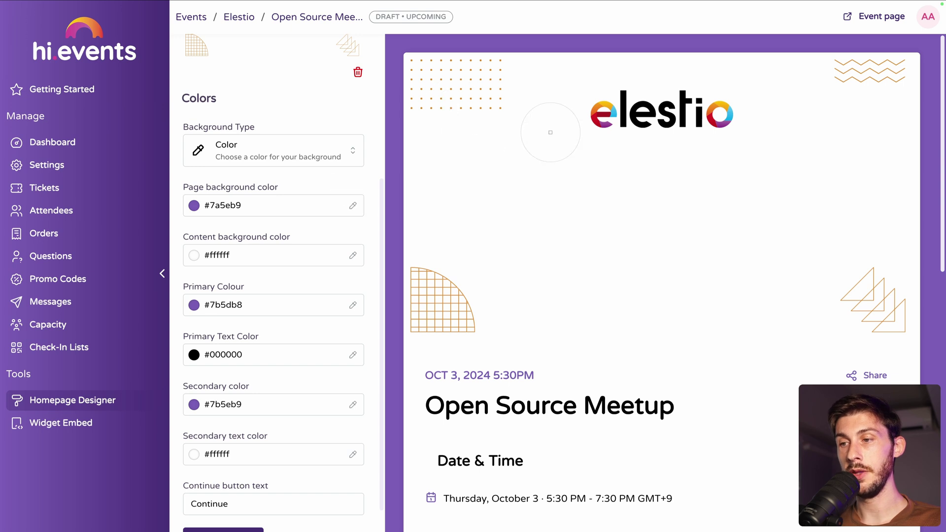
{"action": "left_click", "coordinate": [609, 108]}
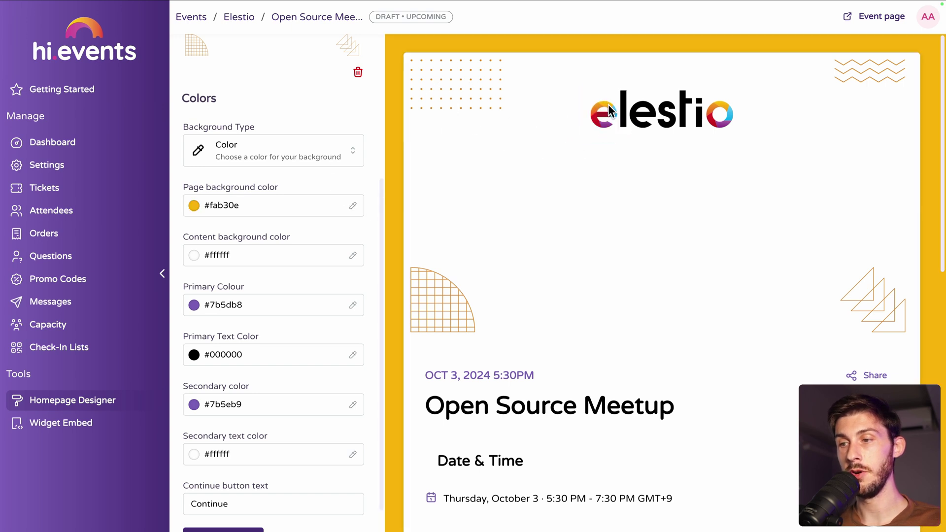
{"action": "scroll", "coordinate": [516, 279], "scroll_direction": "down", "scroll_amount": 3}
{"action": "scroll", "coordinate": [516, 279], "scroll_direction": "up", "scroll_amount": 2}
{"action": "scroll", "coordinate": [516, 279], "scroll_direction": "down", "scroll_amount": 1}
{"action": "scroll", "coordinate": [515, 279], "scroll_direction": "down", "scroll_amount": 2}
{"action": "scroll", "coordinate": [516, 279], "scroll_direction": "down", "scroll_amount": 6}
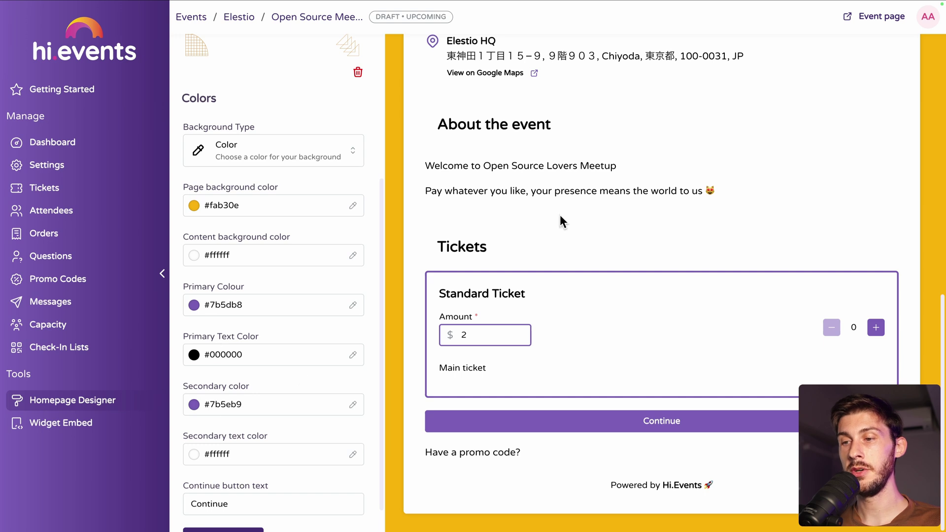
{"action": "scroll", "coordinate": [559, 216], "scroll_direction": "up", "scroll_amount": 10}
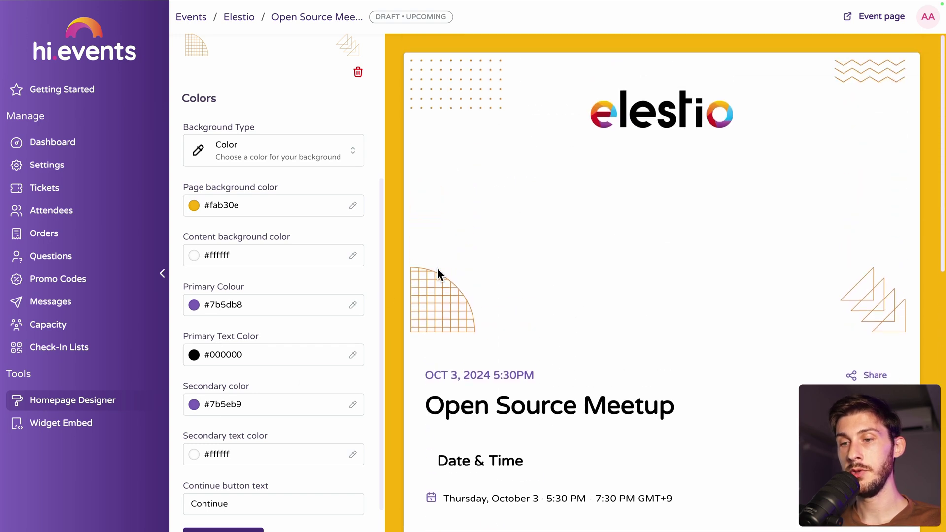
- Sample the logo's orange #f28a1b as primary and purple #943c92 as secondary colour
{"action": "left_click", "coordinate": [354, 307]}
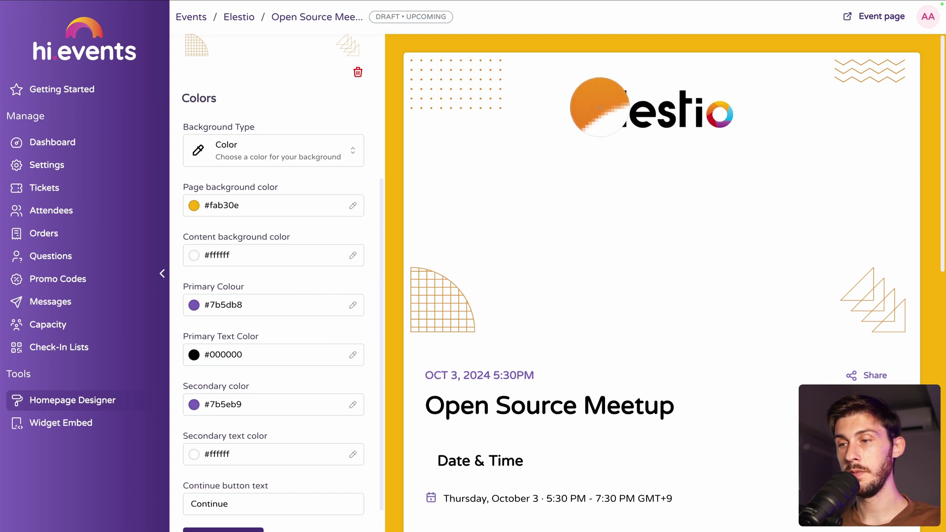
{"action": "left_click", "coordinate": [599, 107]}
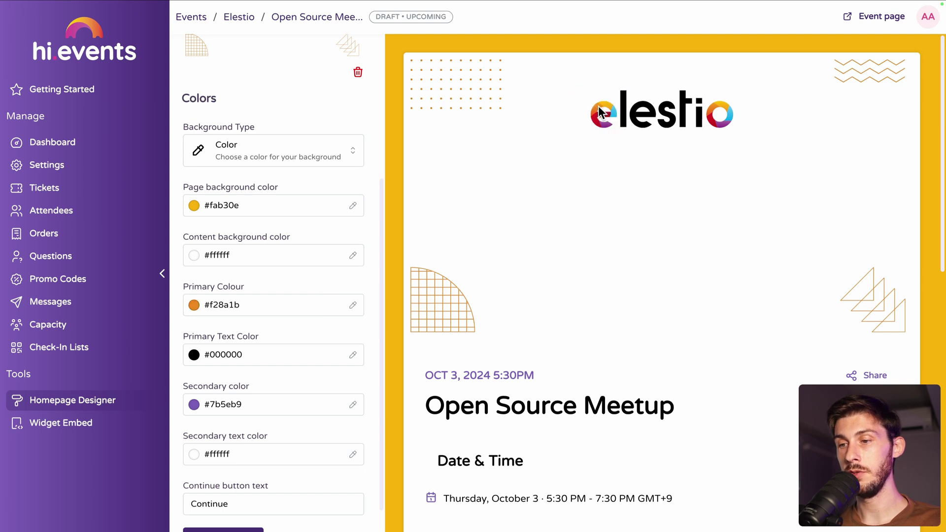
{"action": "left_click", "coordinate": [353, 405]}
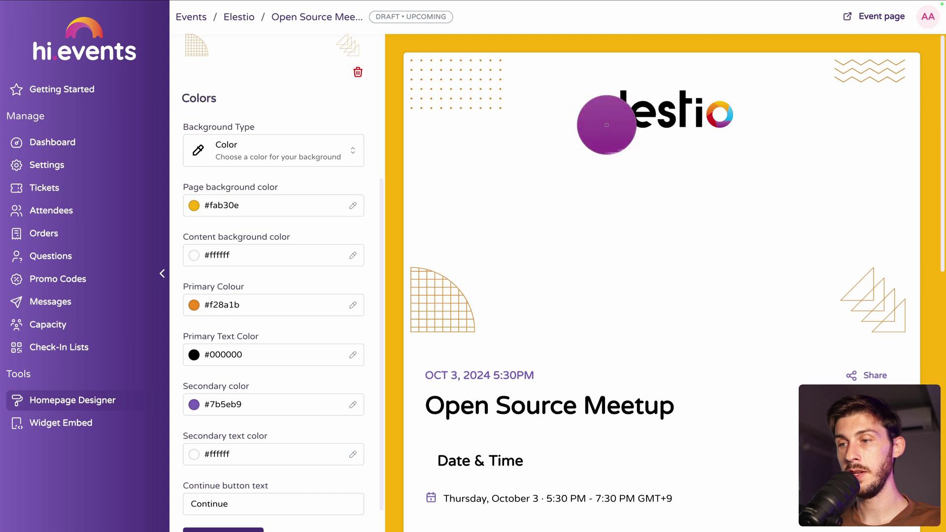
{"action": "left_click", "coordinate": [607, 126]}
{"action": "scroll", "coordinate": [569, 367], "scroll_direction": "down", "scroll_amount": 10}
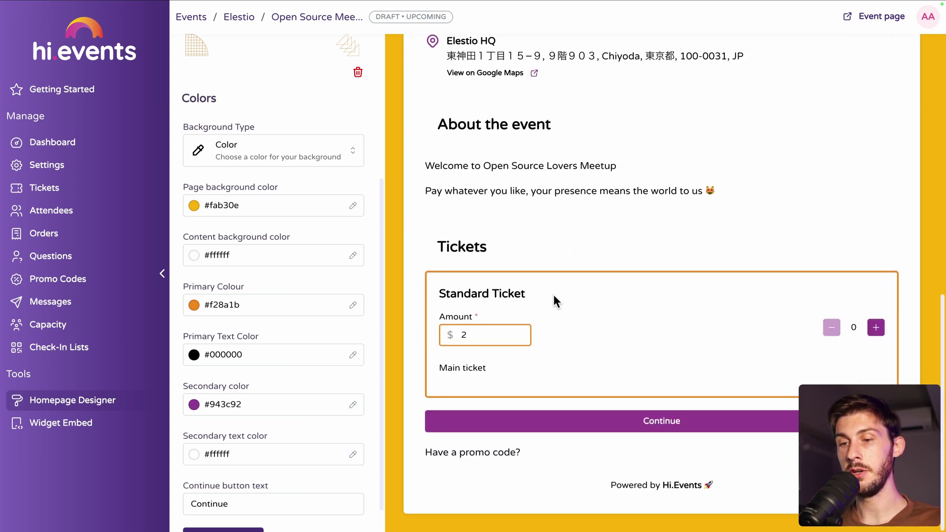
{"action": "scroll", "coordinate": [288, 365], "scroll_direction": "down", "scroll_amount": 1}
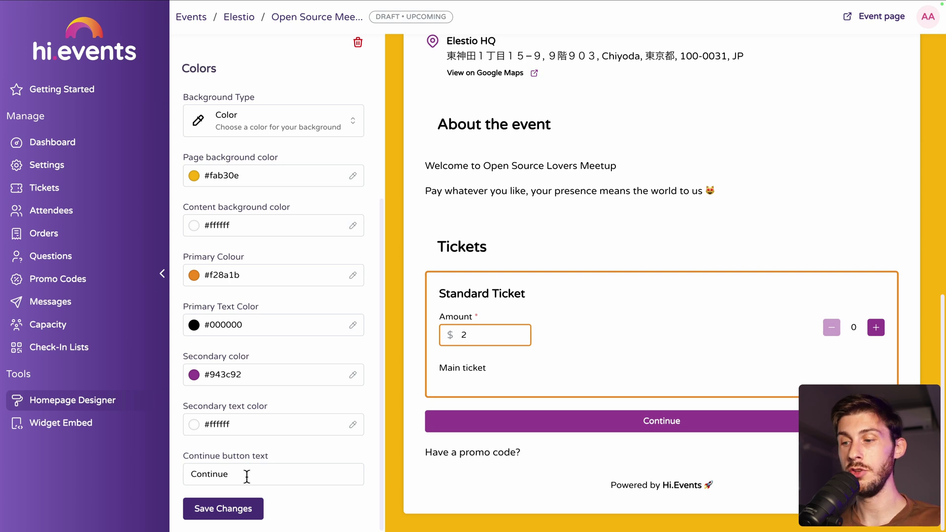
- Save the new colours and try ordering one Standard Ticket at a $1 amount
{"action": "left_click", "coordinate": [228, 507]}
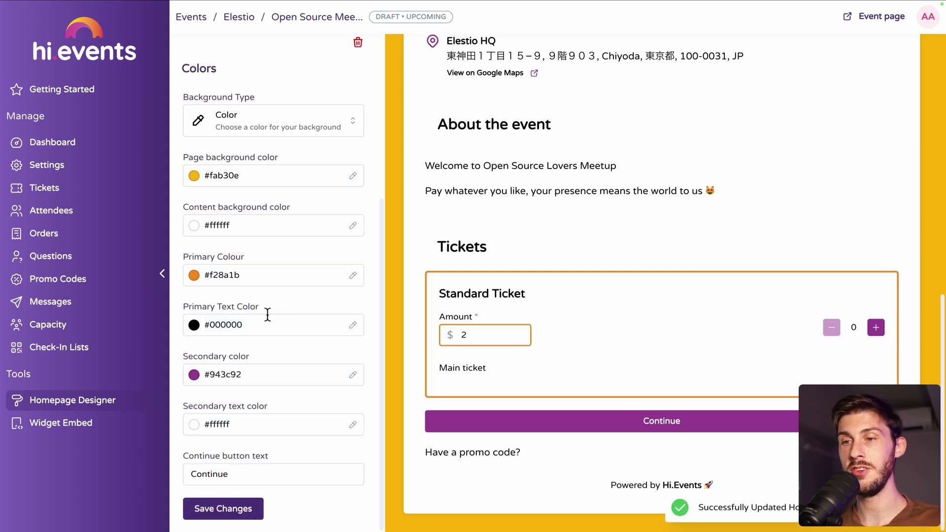
{"action": "left_click", "coordinate": [525, 335]}
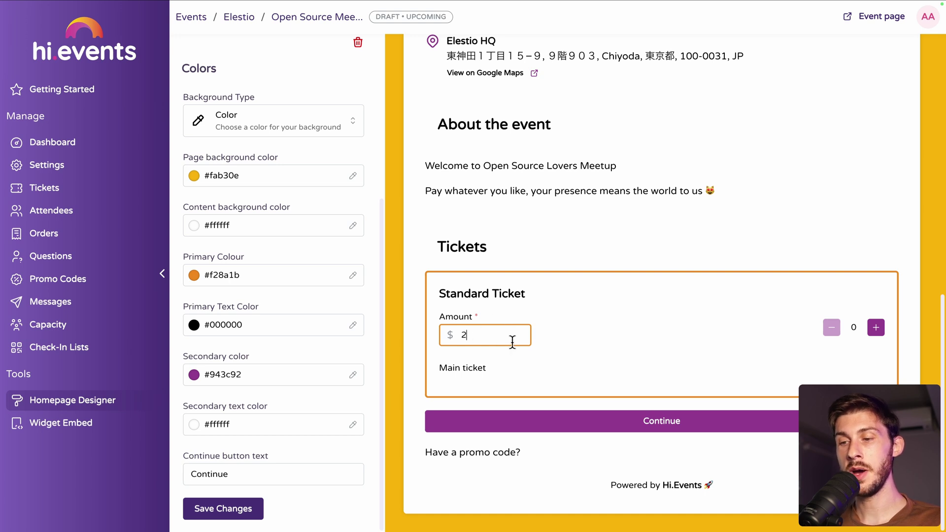
{"action": "key", "text": "BackSpace"}
{"action": "type", "text": "1"}
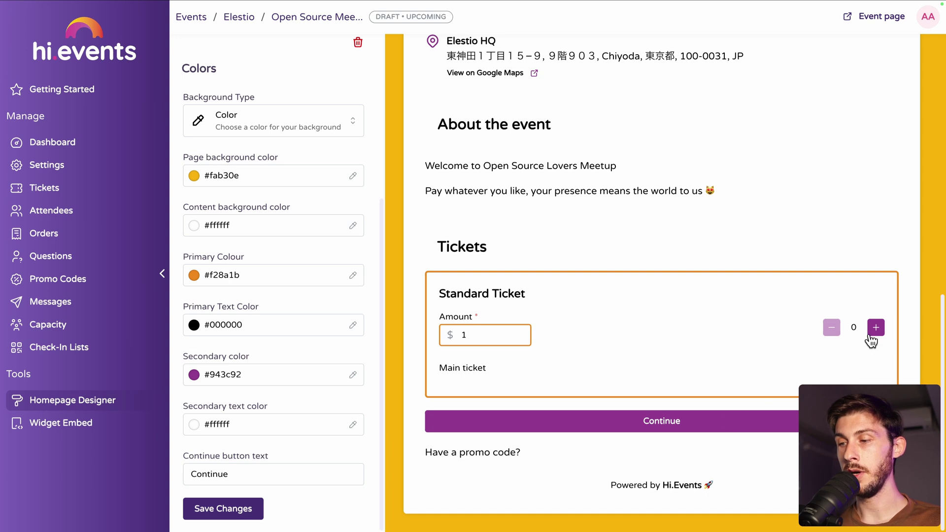
{"action": "left_click", "coordinate": [872, 331]}
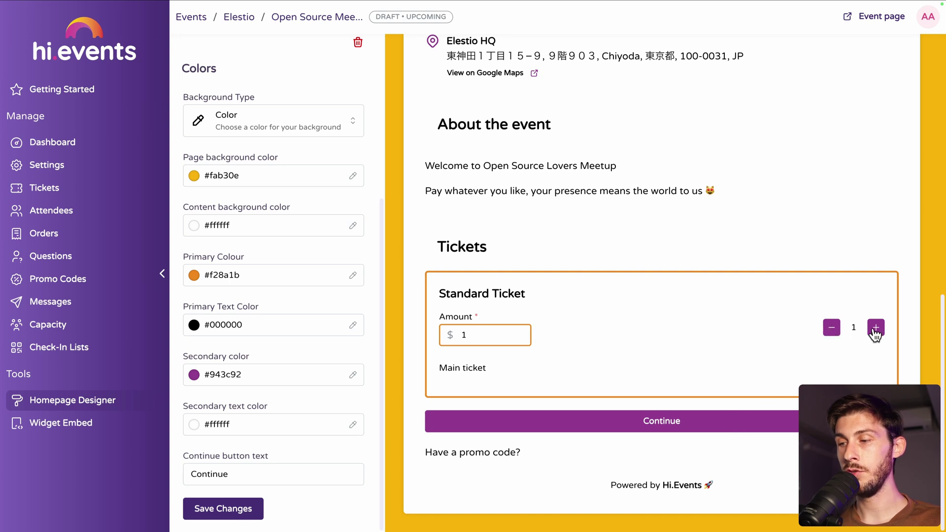
{"action": "left_click", "coordinate": [640, 423]}
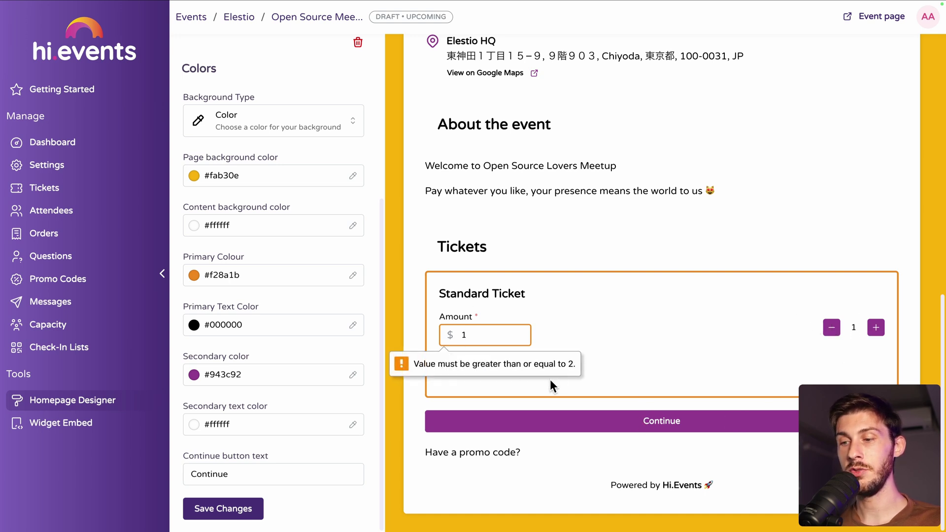
- Raise the ticket amount to the $2 minimum and continue to checkout
{"action": "double_click", "coordinate": [482, 335]}
{"action": "type", "text": "2"}
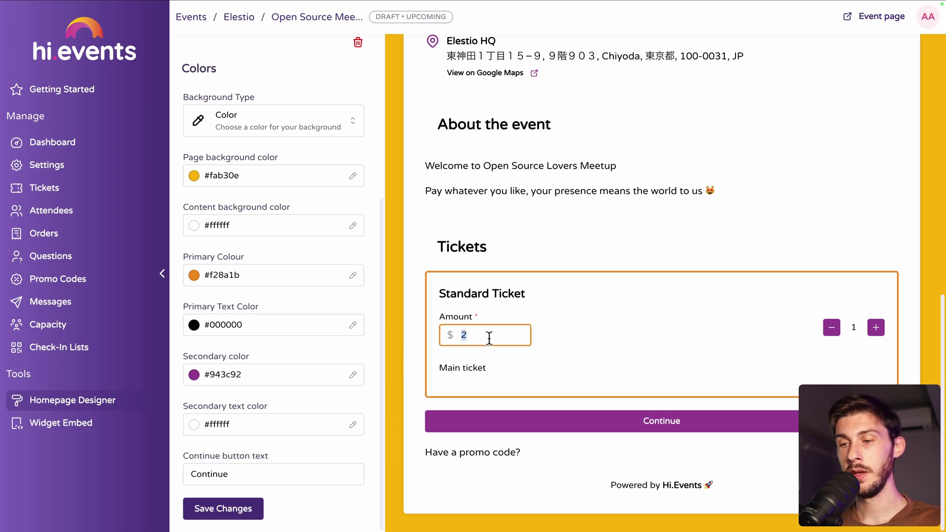
{"action": "left_click", "coordinate": [655, 423]}
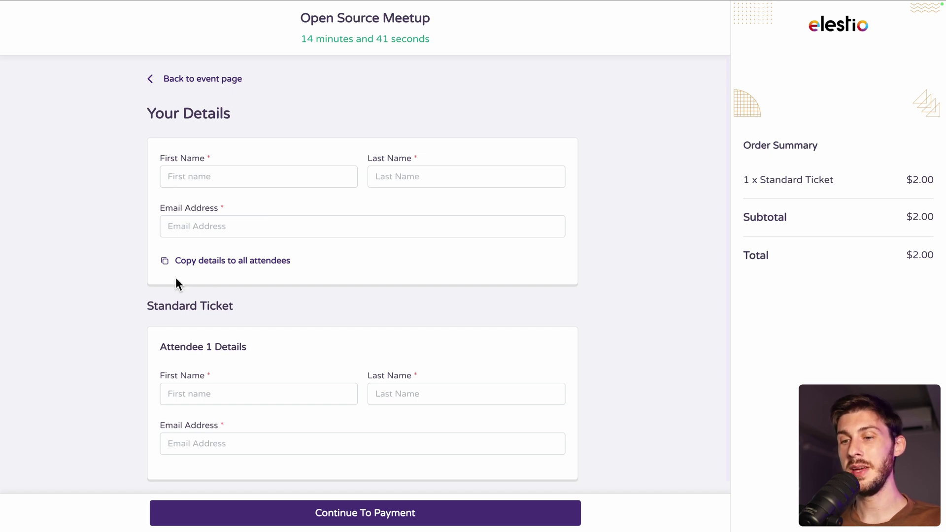
- Return to the event page and start a new order of two Standard Tickets
{"action": "left_click", "coordinate": [147, 80]}
{"action": "scroll", "coordinate": [276, 286], "scroll_direction": "down", "scroll_amount": 10}
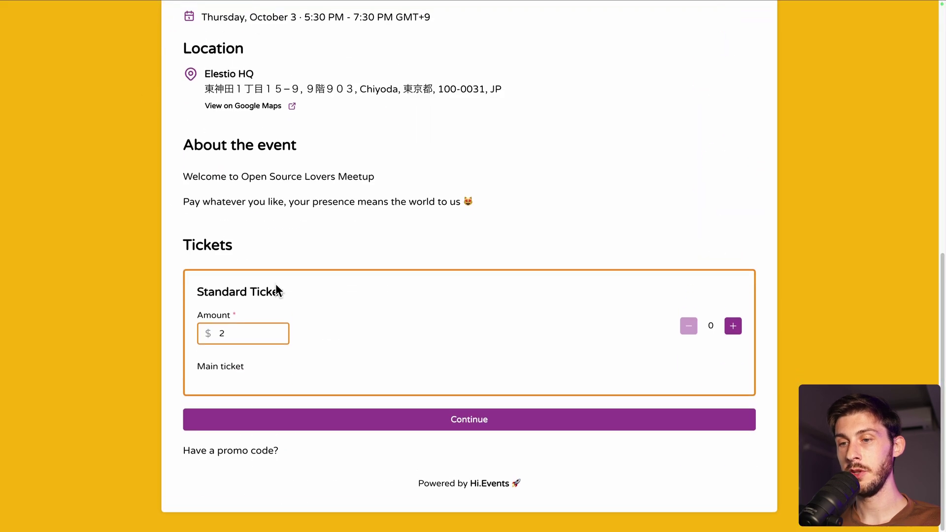
{"action": "scroll", "coordinate": [277, 285], "scroll_direction": "up", "scroll_amount": 10}
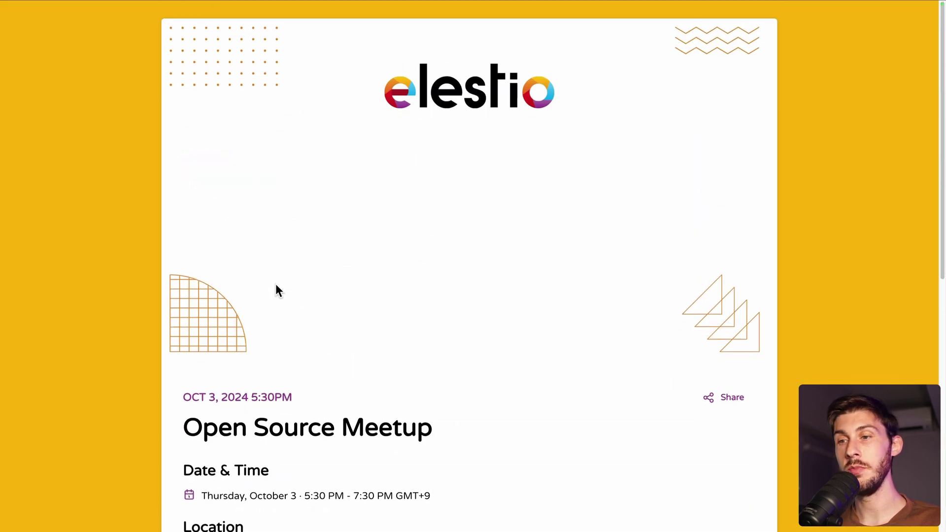
{"action": "scroll", "coordinate": [277, 290], "scroll_direction": "down", "scroll_amount": 10}
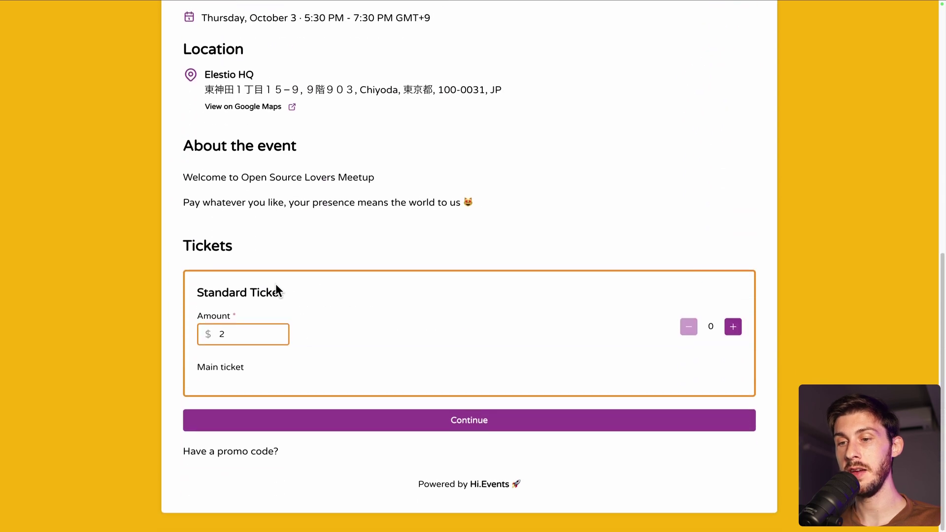
{"action": "left_click", "coordinate": [734, 327]}
{"action": "left_click", "coordinate": [735, 328]}
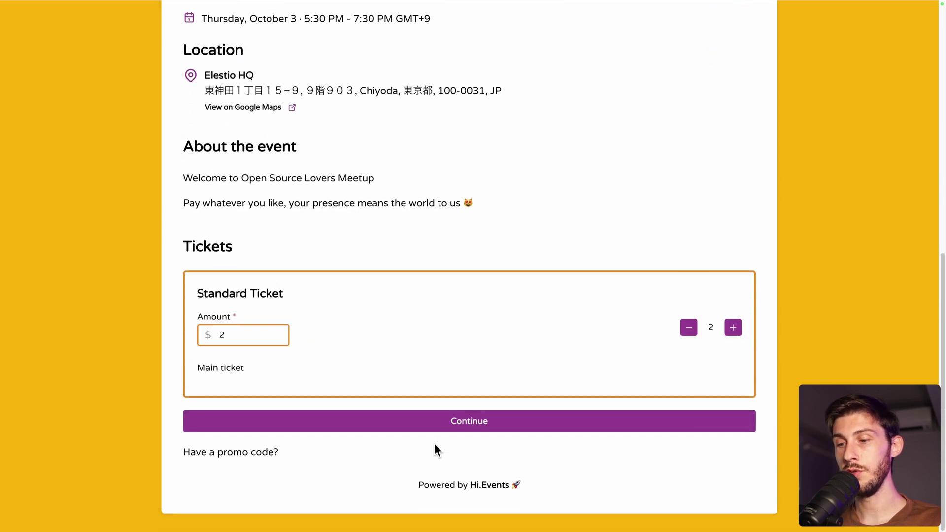
{"action": "left_click", "coordinate": [476, 421]}
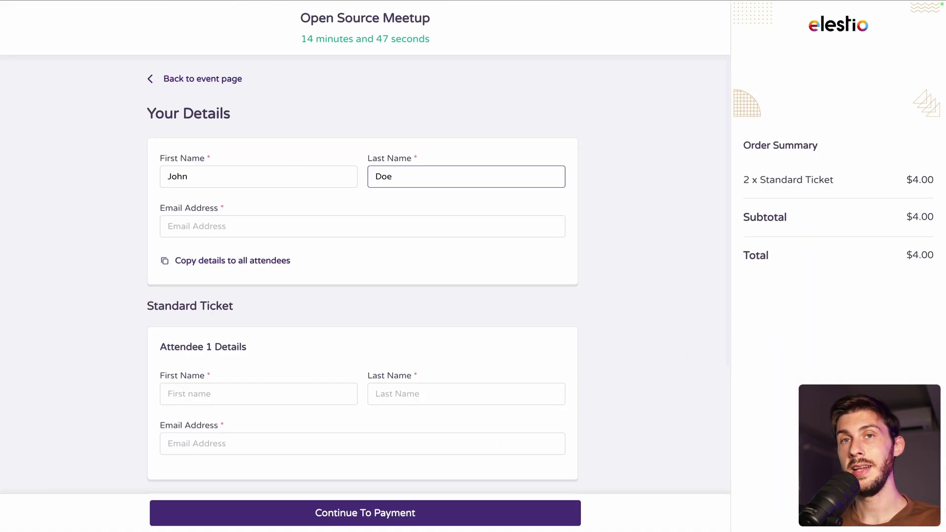
- Enter the buyer's e-mail, copy buyer details to all attendees, and continue to payment
{"action": "left_click", "coordinate": [213, 222]}
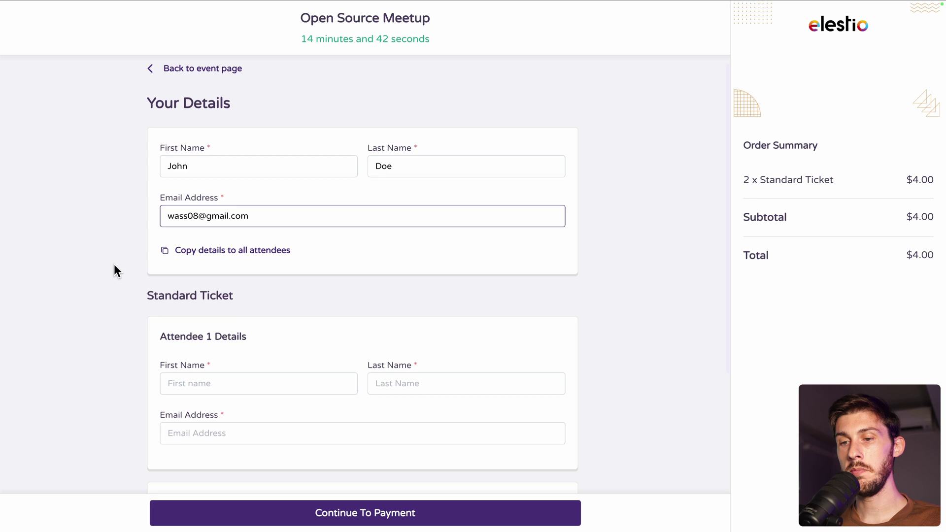
{"action": "scroll", "coordinate": [113, 264], "scroll_direction": "down", "scroll_amount": 4}
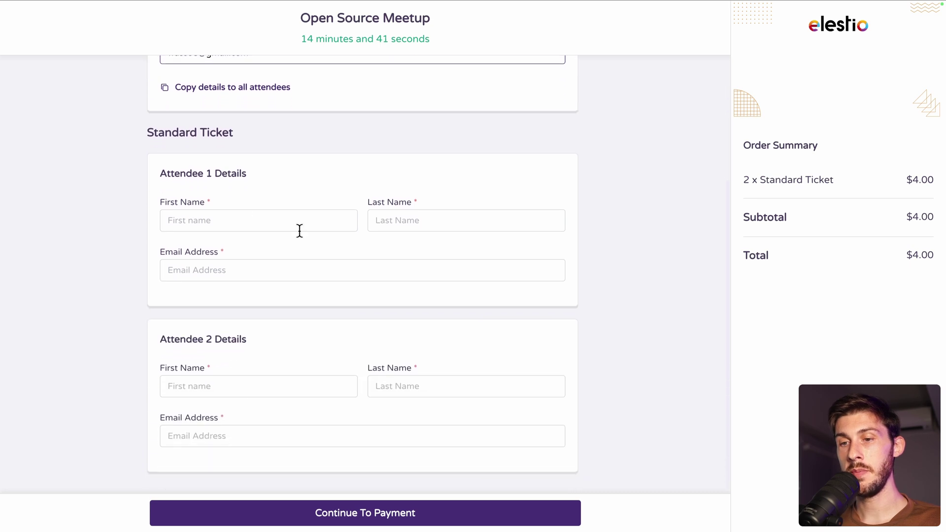
{"action": "scroll", "coordinate": [344, 349], "scroll_direction": "down", "scroll_amount": 1}
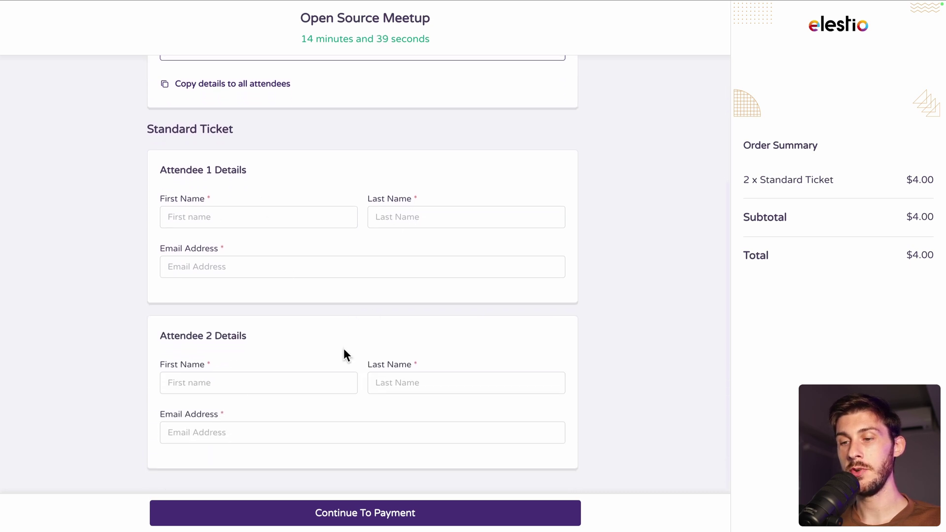
{"action": "scroll", "coordinate": [353, 354], "scroll_direction": "up", "scroll_amount": 4}
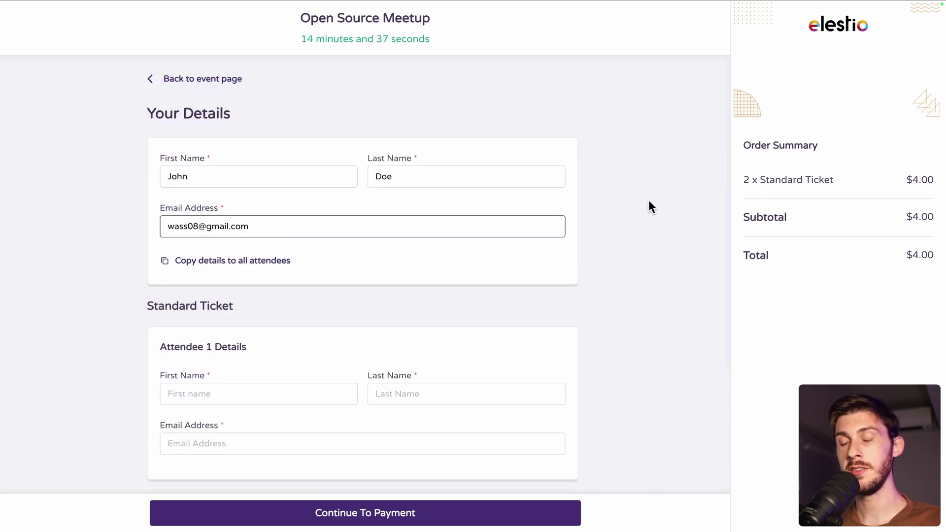
{"action": "scroll", "coordinate": [389, 228], "scroll_direction": "down", "scroll_amount": 2}
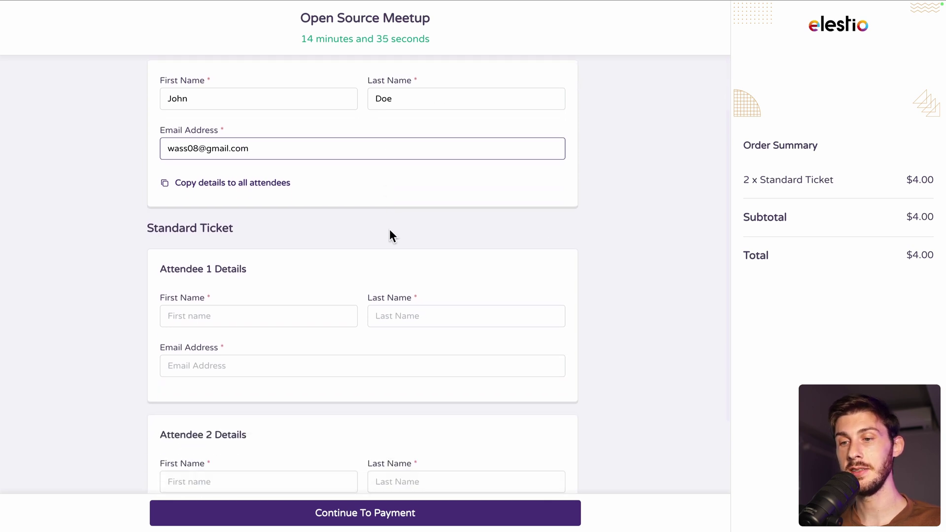
{"action": "left_click", "coordinate": [210, 184]}
{"action": "scroll", "coordinate": [442, 318], "scroll_direction": "down", "scroll_amount": 2}
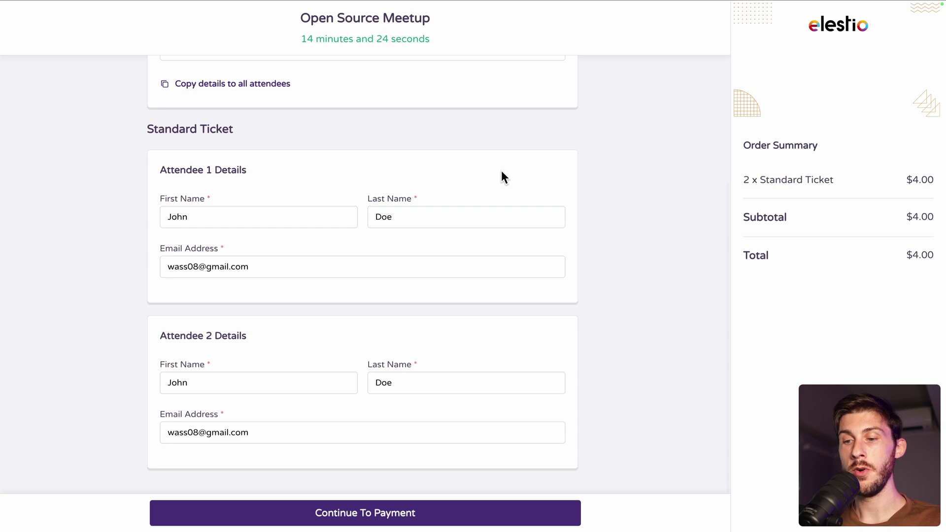
{"action": "left_click", "coordinate": [297, 516]}
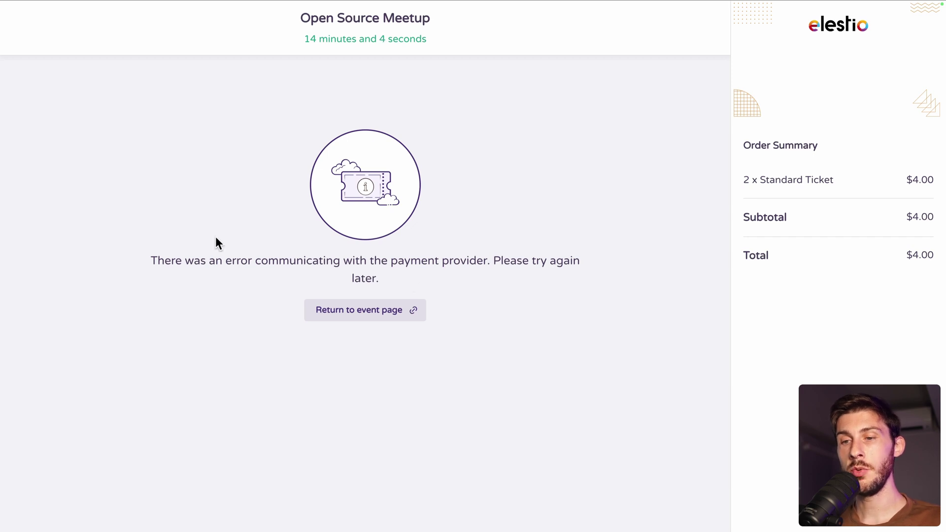
- Set Open Source Meetup live from the Getting Started checklist
{"action": "left_click_drag", "start_coordinate": [129, 250], "coordinate": [507, 275]}
{"action": "left_click", "coordinate": [505, 278]}
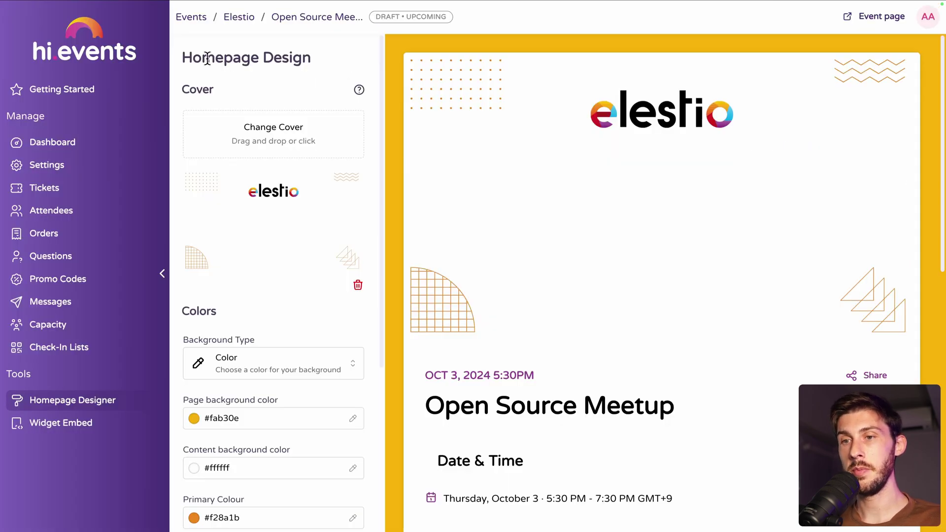
{"action": "left_click", "coordinate": [89, 88]}
{"action": "scroll", "coordinate": [370, 156], "scroll_direction": "down", "scroll_amount": 1}
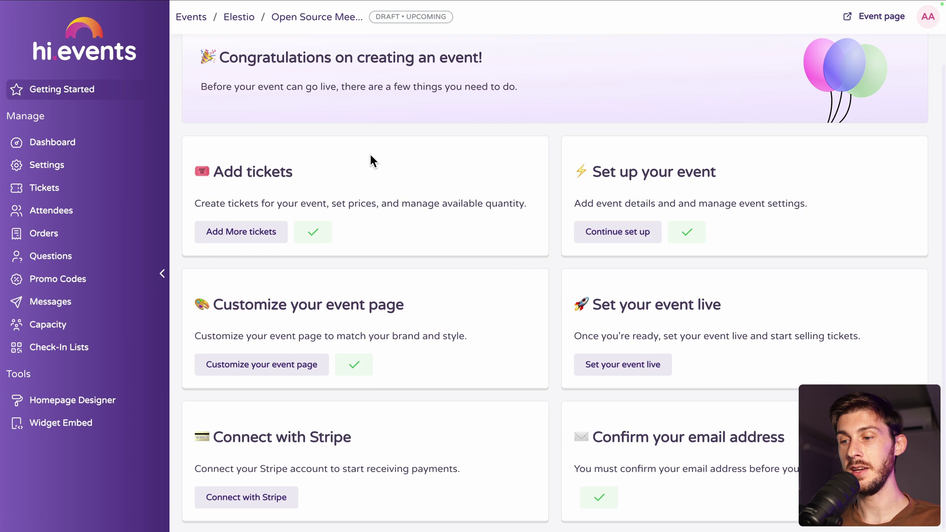
{"action": "left_click", "coordinate": [649, 365]}
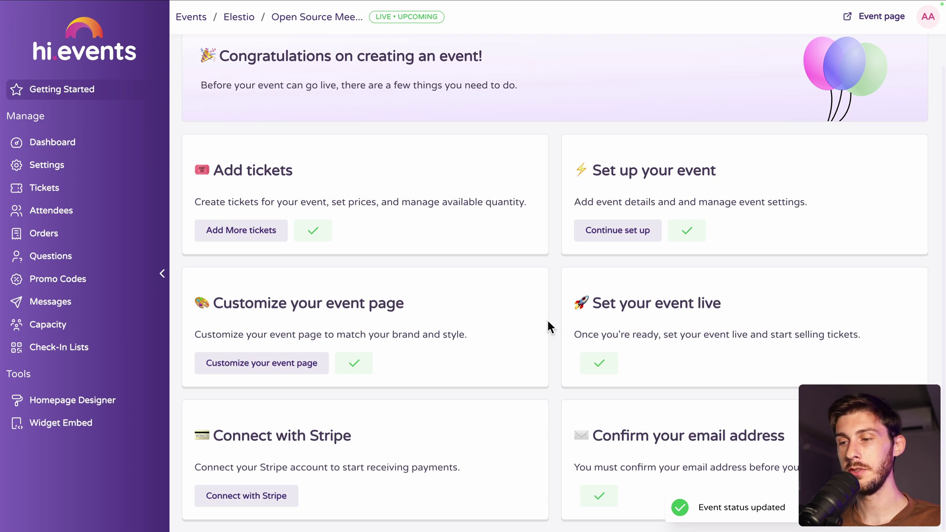
{"action": "left_click", "coordinate": [241, 505]}
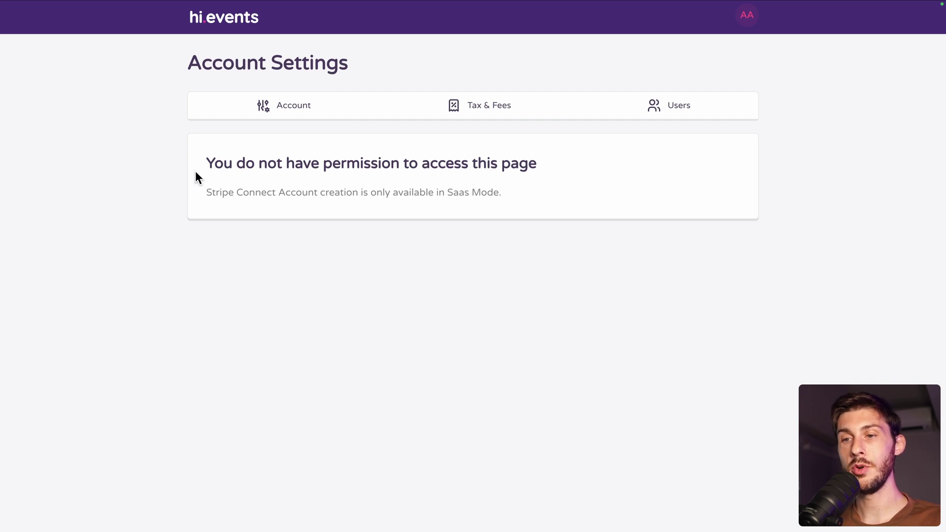
{"action": "left_click_drag", "start_coordinate": [197, 149], "coordinate": [437, 189]}
{"action": "left_click", "coordinate": [519, 196]}
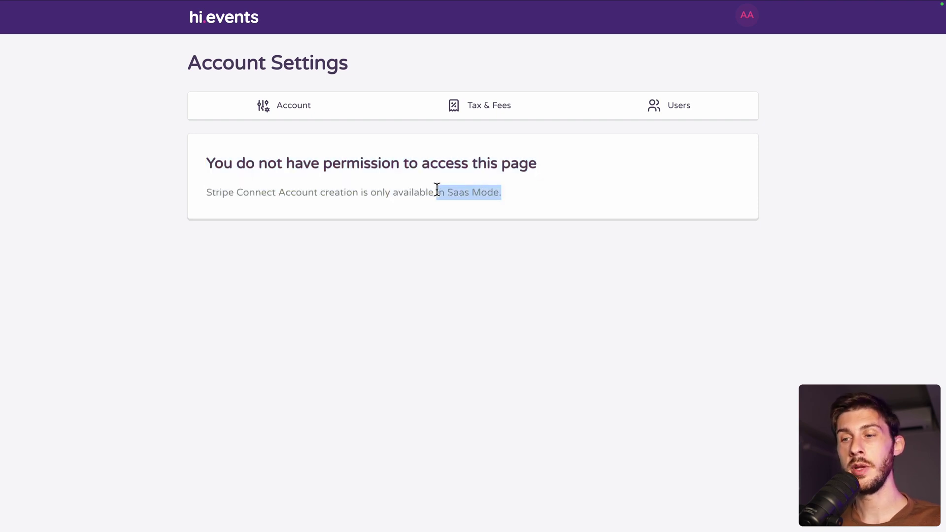
{"action": "left_click", "coordinate": [569, 200]}
{"action": "left_click_drag", "start_coordinate": [580, 195], "coordinate": [210, 159]}
{"action": "left_click", "coordinate": [211, 159]}
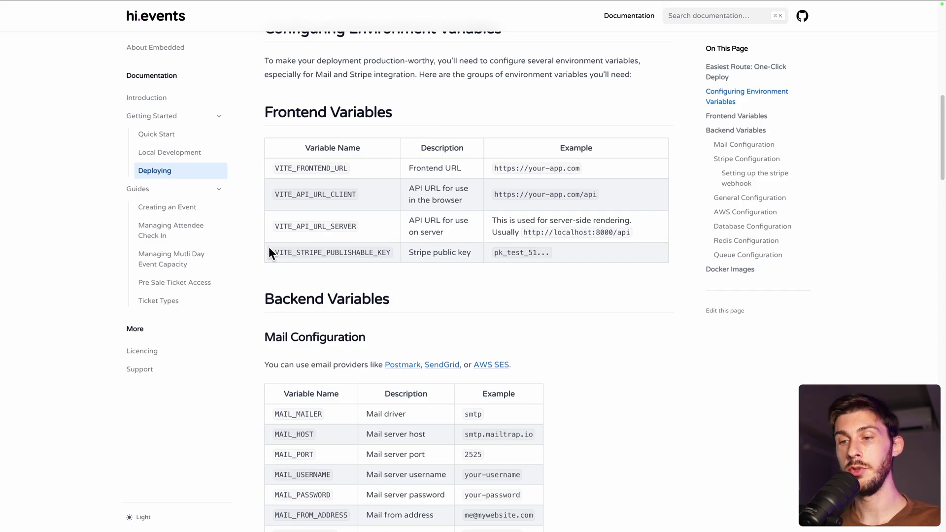
- Highlight VITE_STRIPE_PUBLISHABLE_KEY, then the STRIPE_PUBLIC_KEY row in the Stripe Configuration table
{"action": "left_click_drag", "start_coordinate": [269, 253], "coordinate": [393, 256]}
{"action": "scroll", "coordinate": [368, 276], "scroll_direction": "down", "scroll_amount": 4}
{"action": "scroll", "coordinate": [368, 275], "scroll_direction": "down", "scroll_amount": 4}
{"action": "left_click_drag", "start_coordinate": [265, 316], "coordinate": [554, 360]}
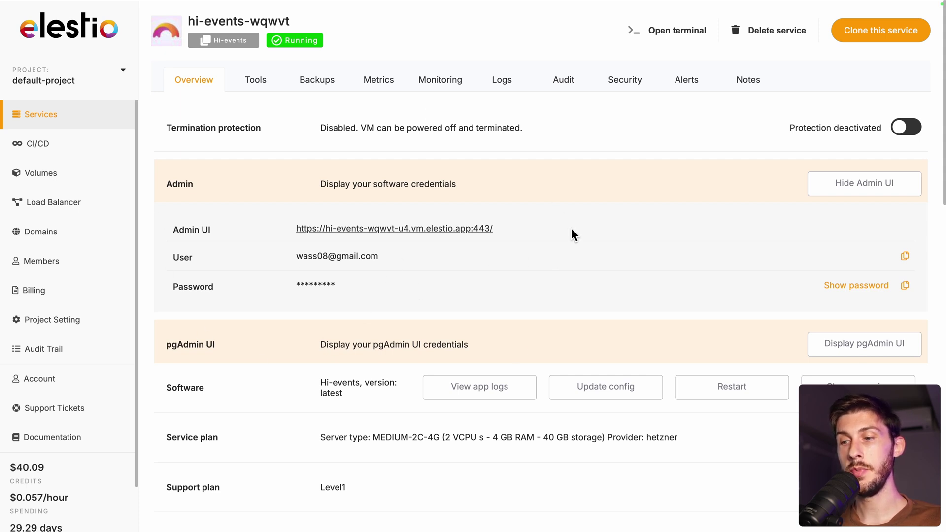
- Open the hi-events stack config's ENV file at line 5, VITE_STRIPE_PUBLISHABLE_KEY
{"action": "left_click", "coordinate": [598, 391]}
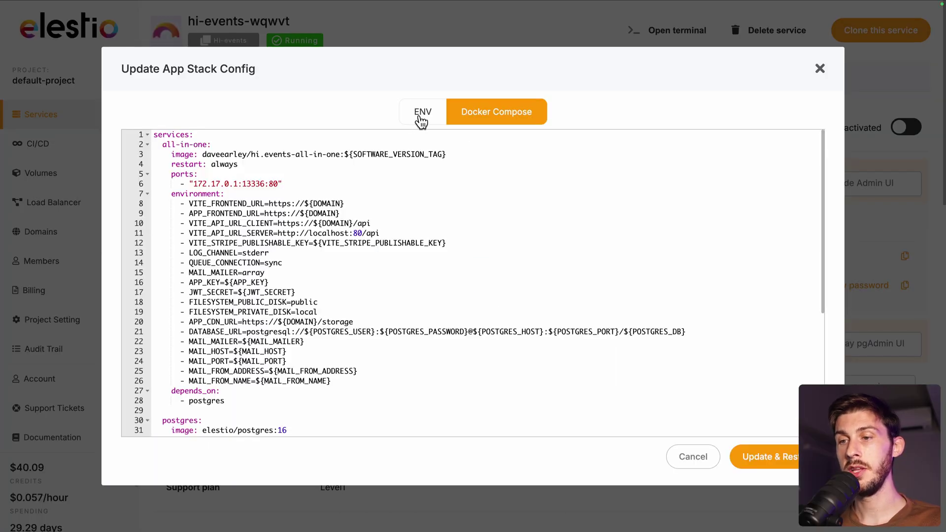
{"action": "left_click", "coordinate": [422, 119]}
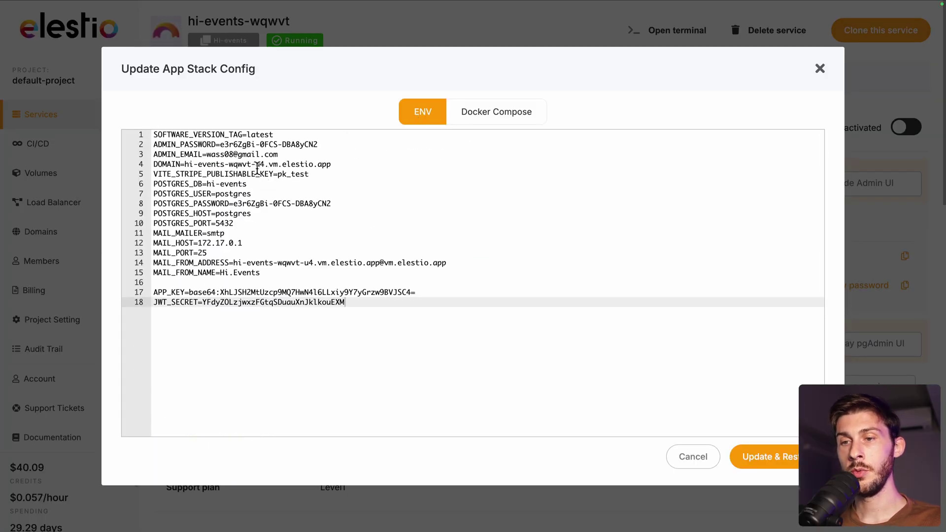
{"action": "left_click", "coordinate": [154, 174]}
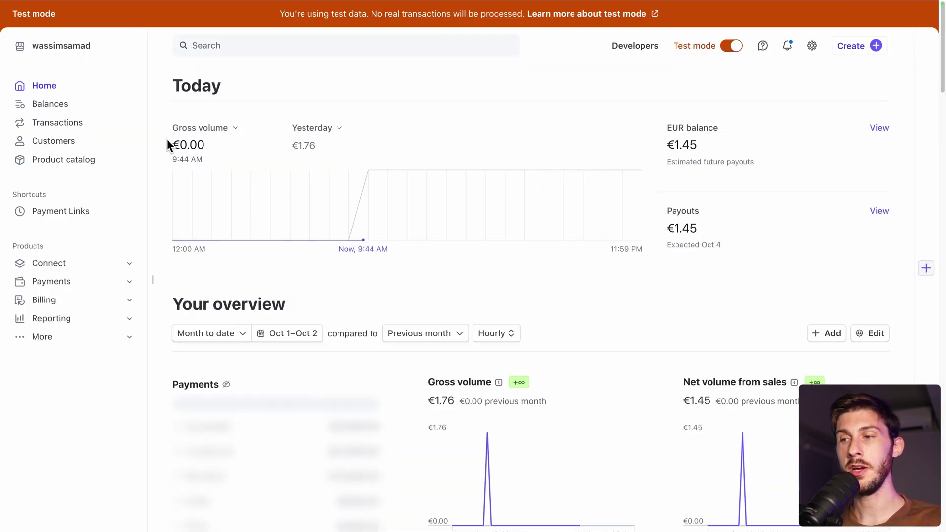
- Bring up the test-mode API keys page under Stripe's Developers section
{"action": "left_click", "coordinate": [619, 49]}
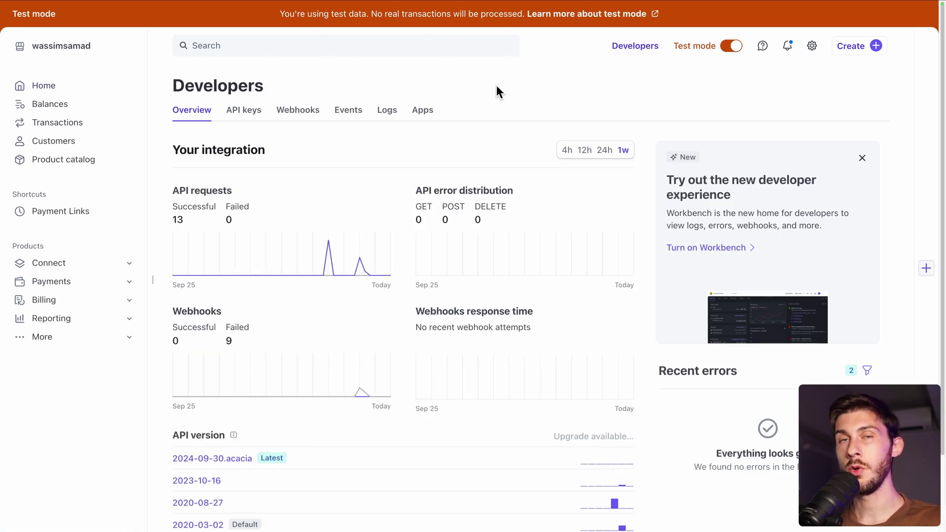
{"action": "left_click", "coordinate": [252, 111]}
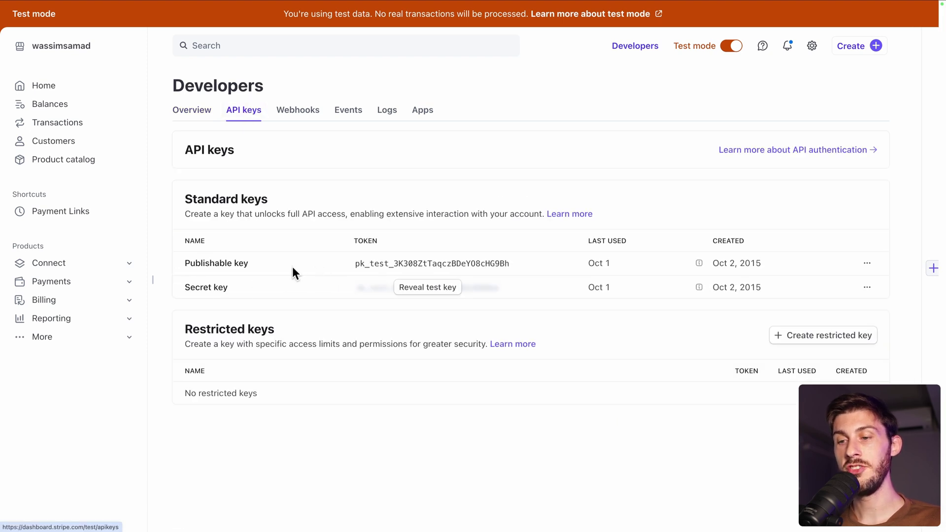
- Replace line 5's pk_test placeholder with the copied Stripe publishable key
{"action": "left_click", "coordinate": [393, 269]}
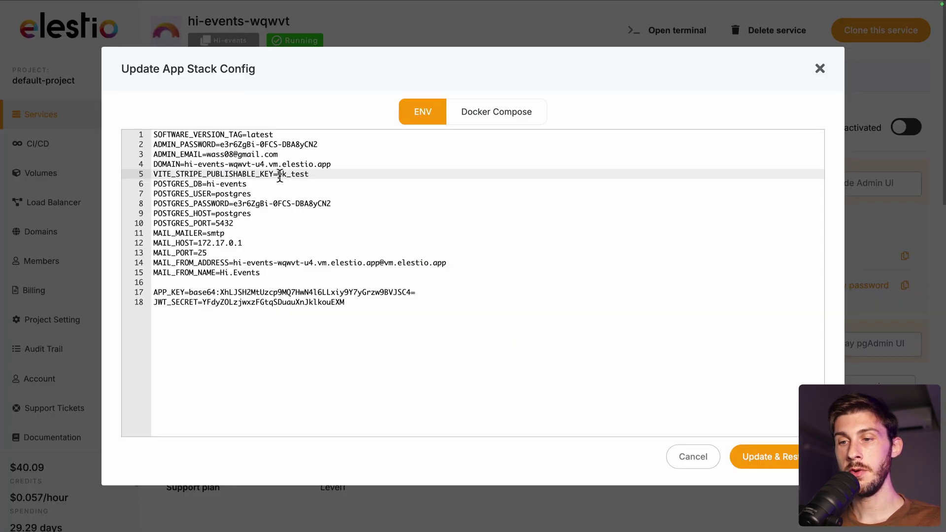
{"action": "double_click", "coordinate": [280, 174]}
{"action": "key", "text": "ctrl+v"}
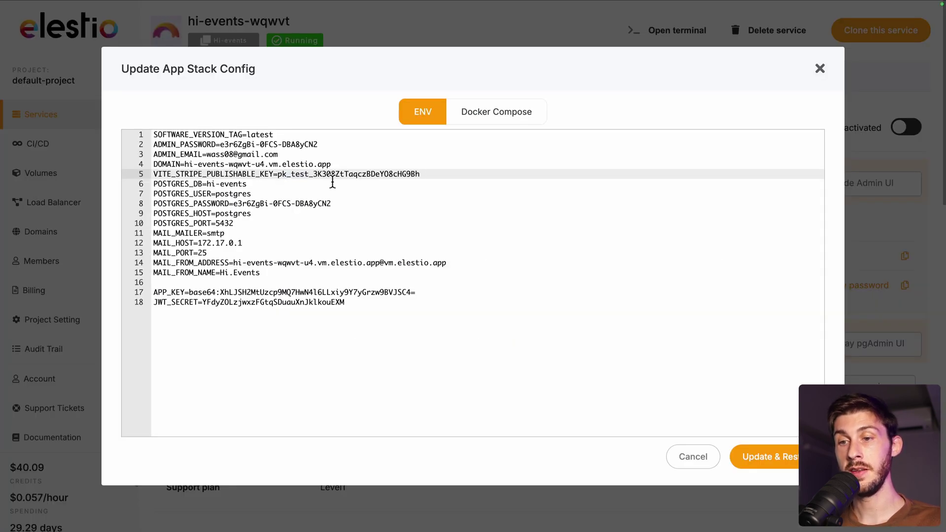
{"action": "left_click", "coordinate": [512, 122]}
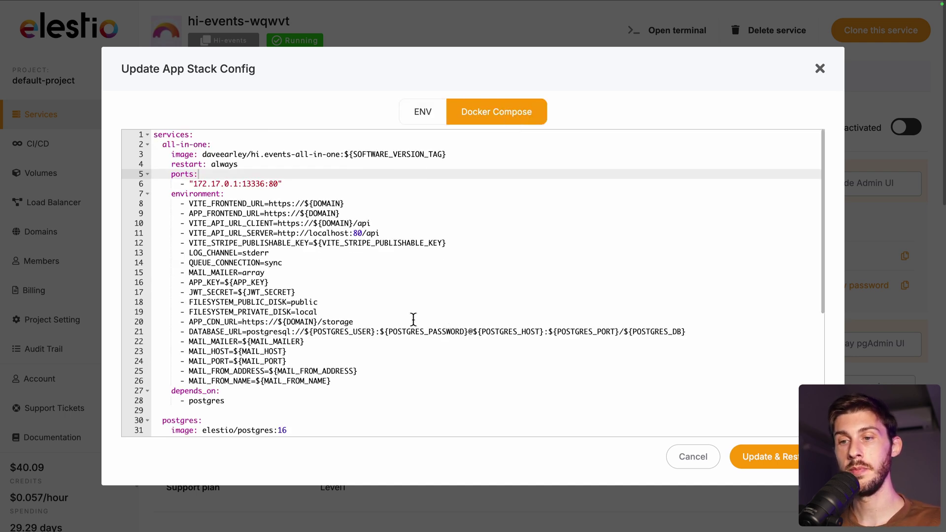
{"action": "left_click", "coordinate": [171, 194]}
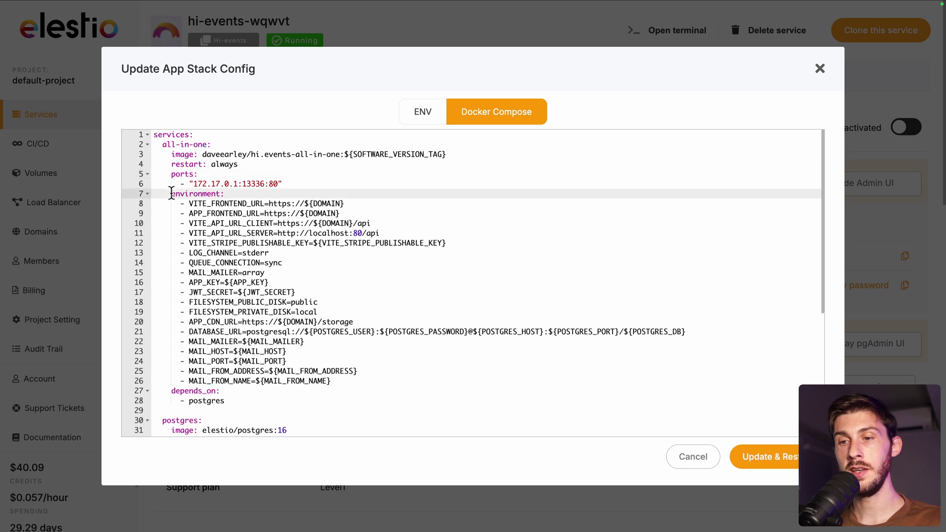
{"action": "left_click", "coordinate": [385, 387], "text": "shift"}
{"action": "left_click", "coordinate": [385, 387]}
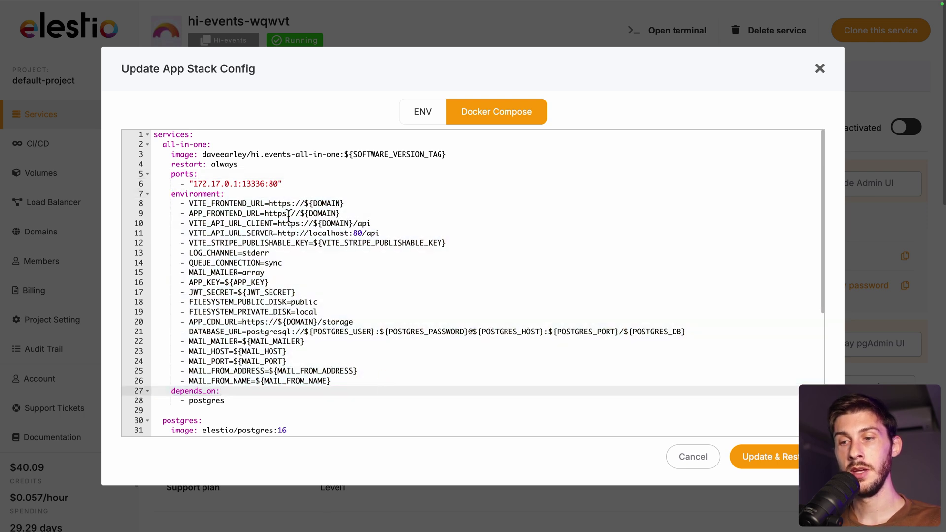
- Add a STRIPE_PUBLIC_KEY line holding the publishable key after line 12 in Docker Compose
{"action": "double_click", "coordinate": [200, 243]}
{"action": "left_click", "coordinate": [313, 244]}
{"action": "left_click", "coordinate": [470, 239], "text": "shift"}
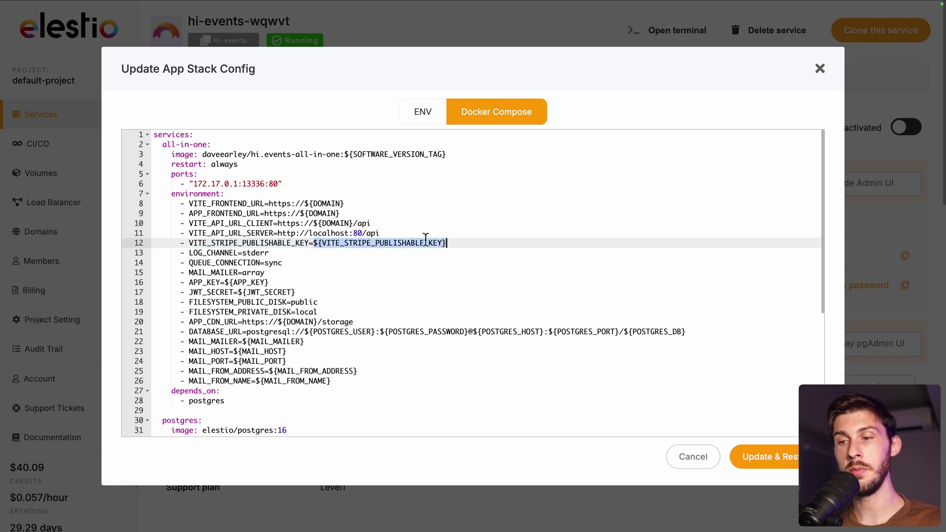
{"action": "left_click", "coordinate": [472, 245]}
{"action": "key", "text": "Return"}
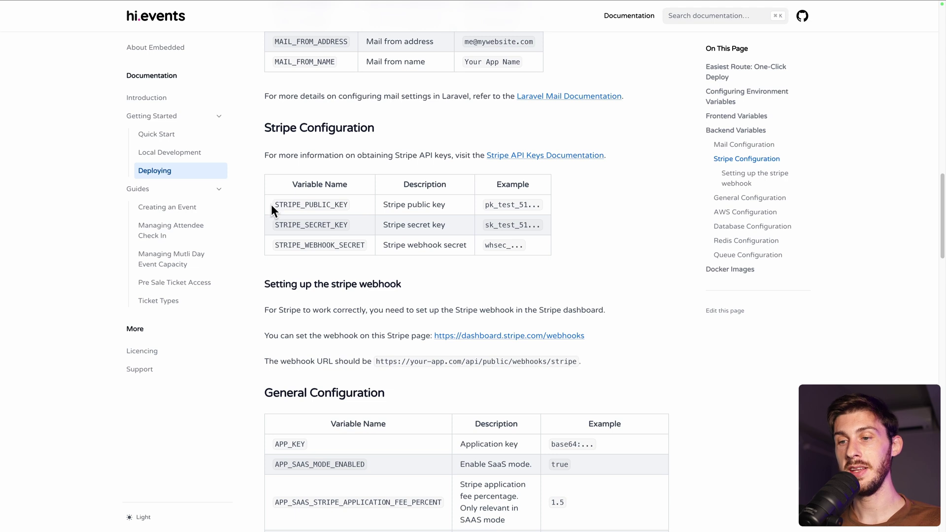
{"action": "left_click_drag", "start_coordinate": [271, 205], "coordinate": [346, 201]}
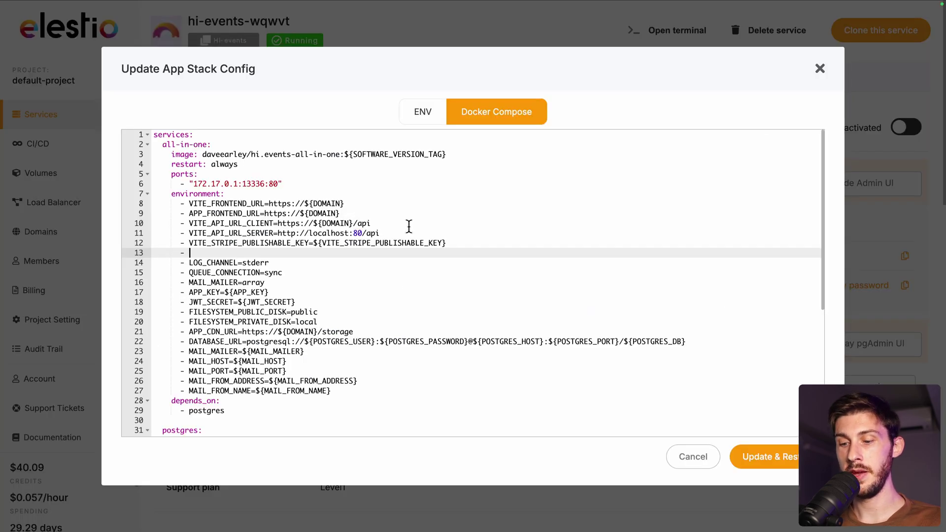
{"action": "key", "text": "ctrl+v"}
{"action": "type", "text": "="}
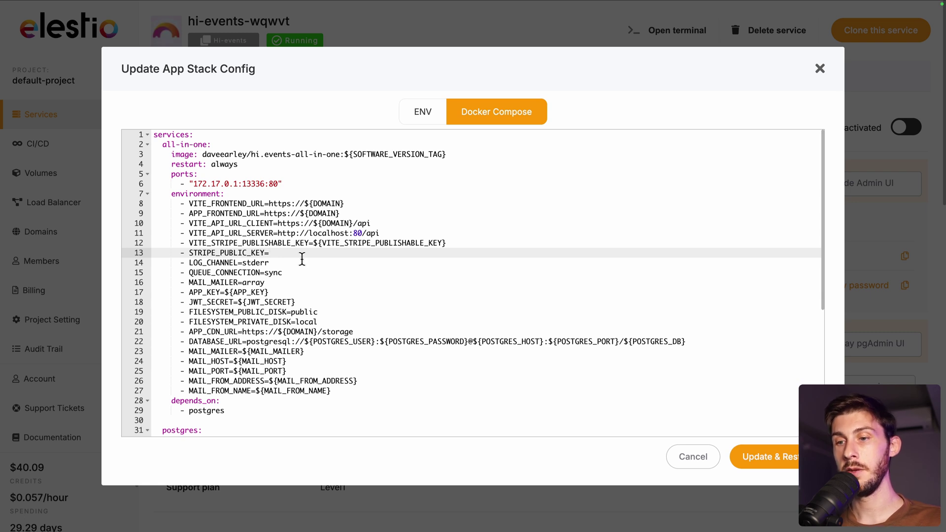
{"action": "key", "text": "ctrl+v"}
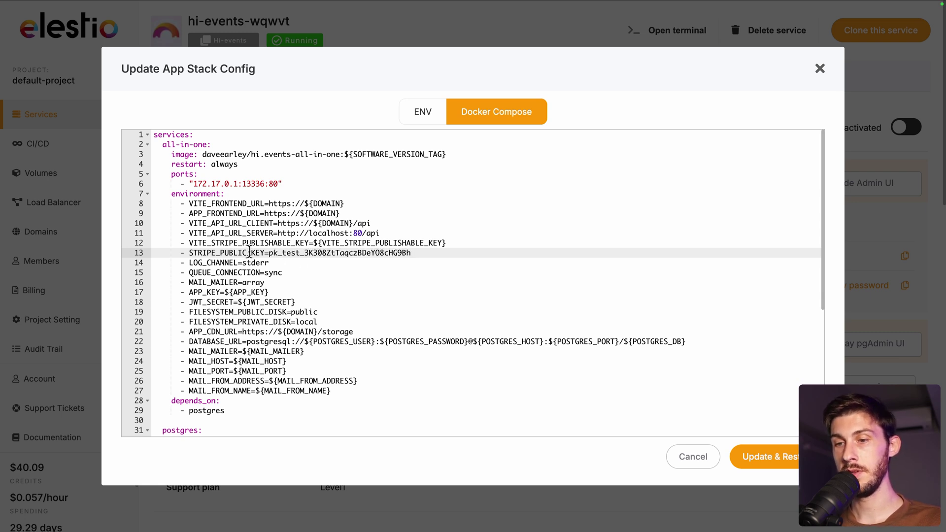
- Duplicate that line as a STRIPE_SECRET_KEY entry on line 14
{"action": "left_click_drag", "start_coordinate": [180, 253], "coordinate": [412, 253]}
{"action": "key", "text": "ctrl+c"}
{"action": "key", "text": "Right"}
{"action": "key", "text": "Return"}
{"action": "key", "text": "ctrl+v"}
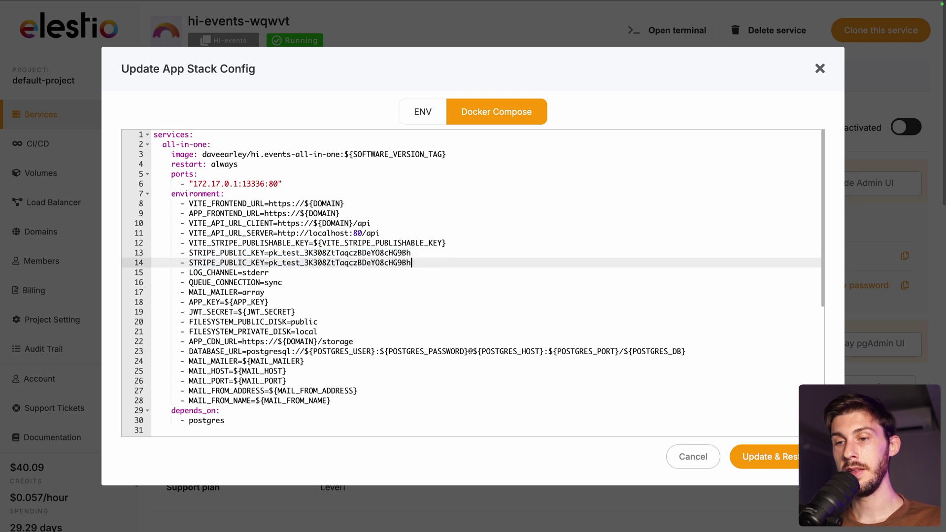
{"action": "left_click_drag", "start_coordinate": [220, 262], "coordinate": [248, 263]}
{"action": "type", "text": "SECRET"}
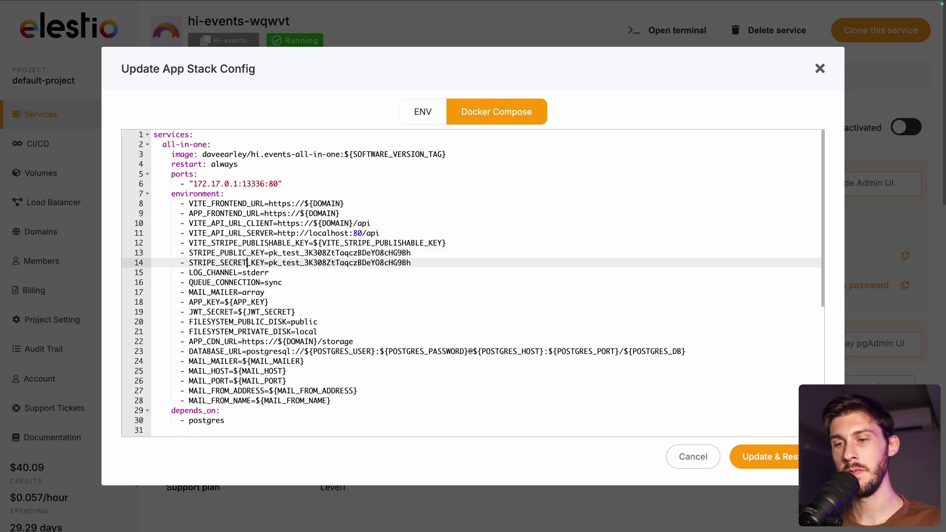
- Duplicate line 14 as line 15 and rename it toward STRIPE_WEBHOOK_SECRET
{"action": "key", "text": "Home"}
{"action": "key", "text": "shift+End"}
{"action": "key", "text": "ctrl+c"}
{"action": "key", "text": "Right"}
{"action": "key", "text": "Return"}
{"action": "key", "text": "ctrl+v"}
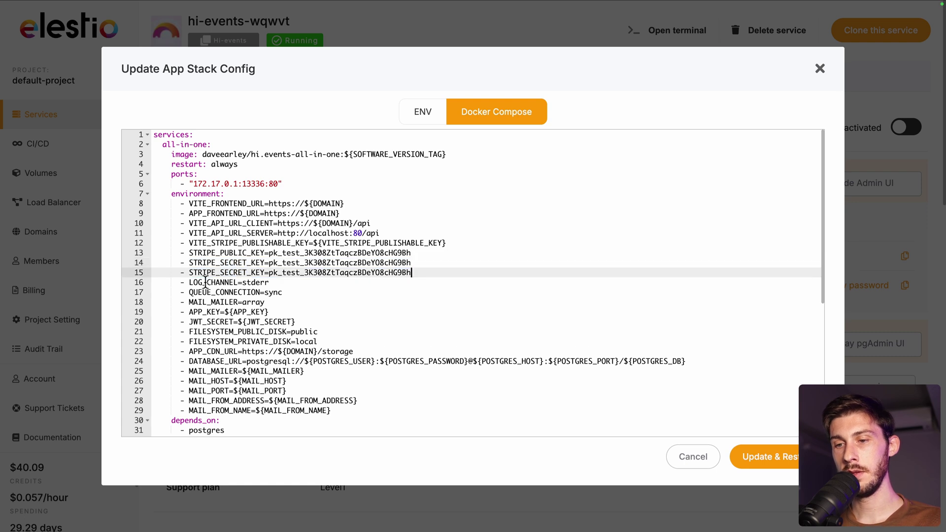
{"action": "left_click_drag", "start_coordinate": [220, 273], "coordinate": [248, 272]}
{"action": "type", "text": "WEBHOOK"}
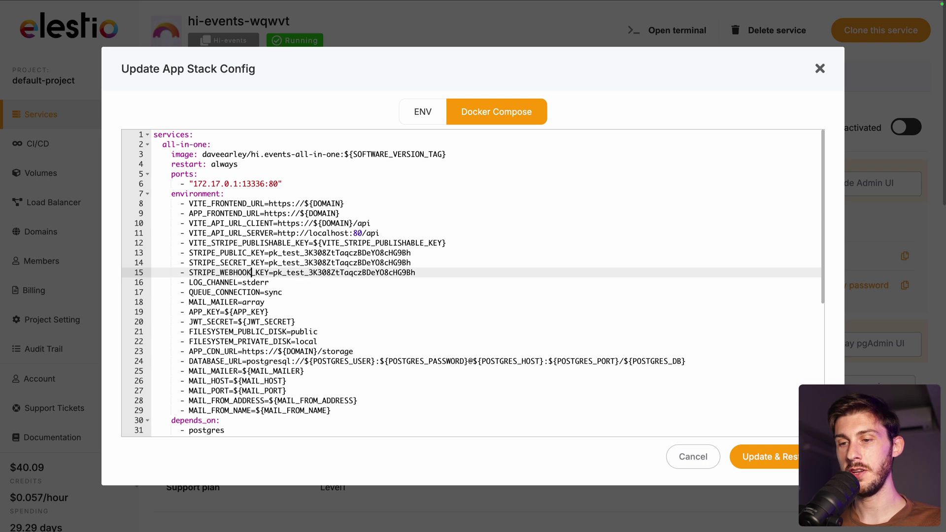
{"action": "key", "text": "ctrl+Tab"}
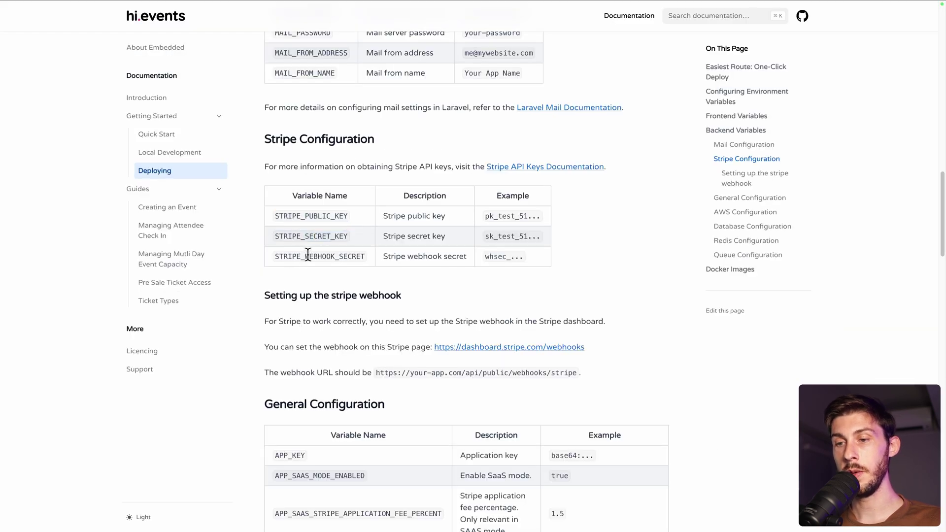
{"action": "double_click", "coordinate": [309, 253]}
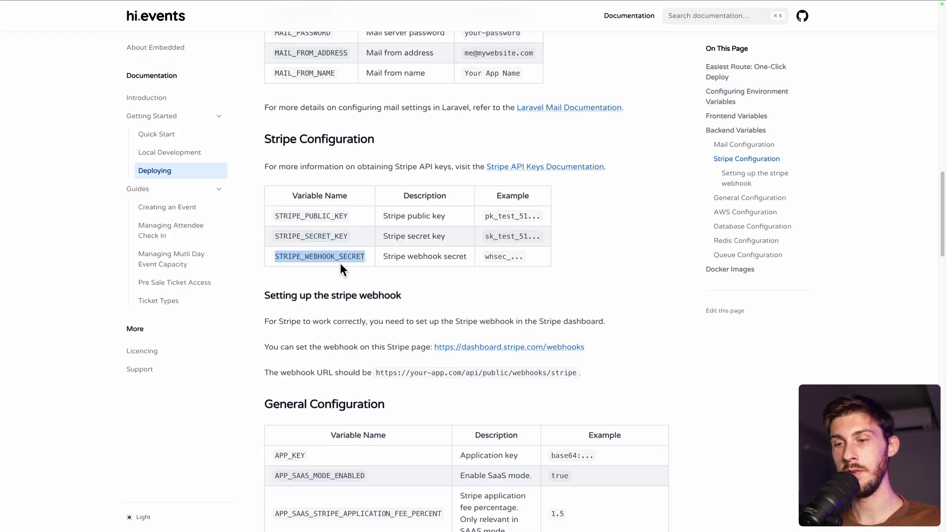
{"action": "key", "text": "ctrl+Tab"}
{"action": "key", "text": "Right"}
{"action": "key", "text": "Right"}
{"action": "key", "text": "Right"}
{"action": "key", "text": "Right"}
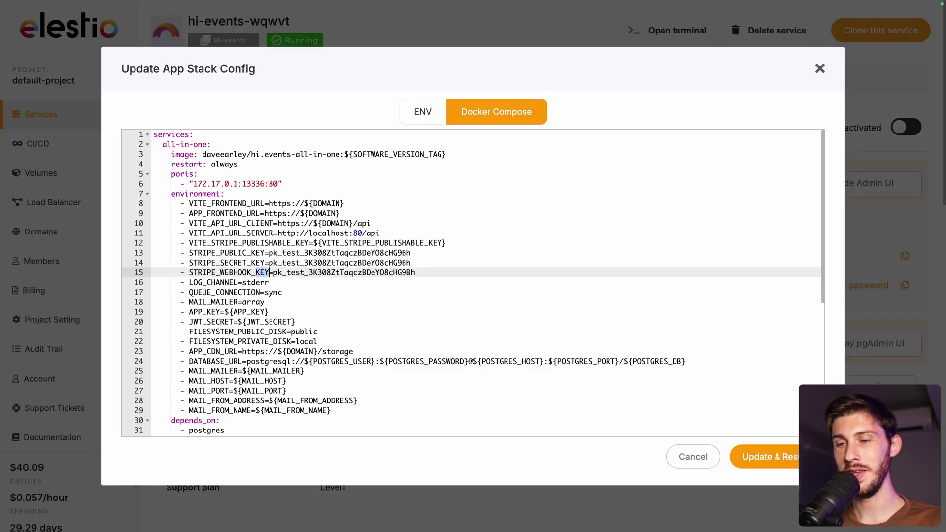
{"action": "key", "text": "BackSpace"}
{"action": "key", "text": "BackSpace"}
{"action": "key", "text": "BackSpace"}
- Complete the STRIPE_WEBHOOK_SECRET name and paste the revealed Stripe test secret key into STRIPE_SECRET_KEY
{"action": "type", "text": "SECRET"}
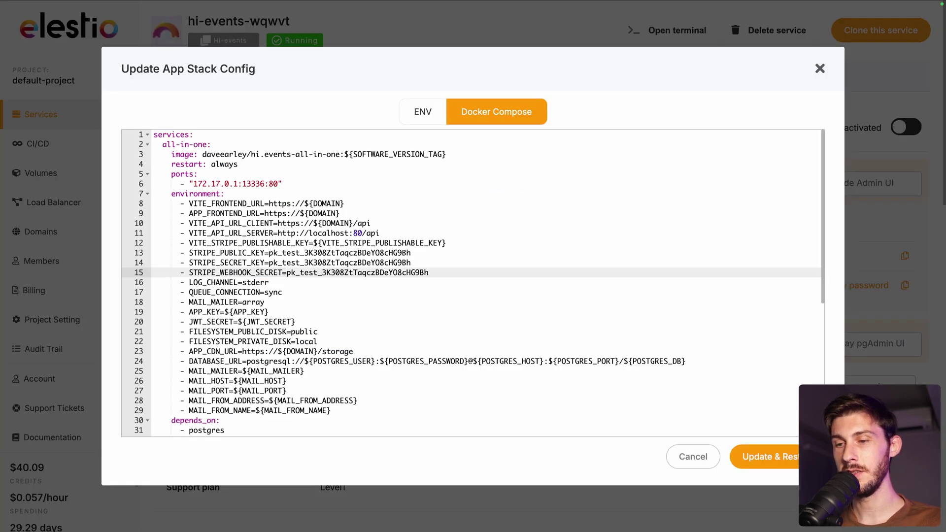
{"action": "key", "text": "ctrl+Tab"}
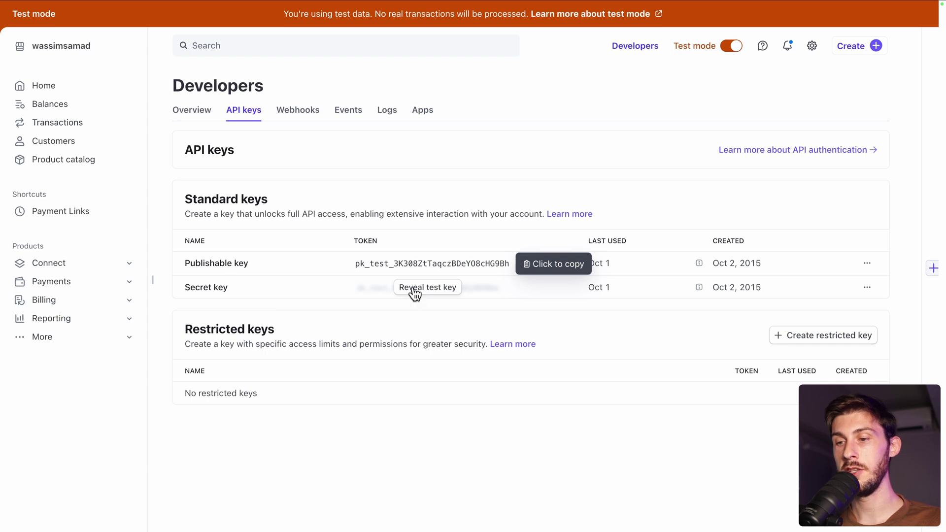
{"action": "left_click", "coordinate": [427, 287]}
{"action": "left_click", "coordinate": [420, 291]}
{"action": "key", "text": "ctrl+shift+Tab"}
{"action": "double_click", "coordinate": [270, 263]}
{"action": "key", "text": "ctrl+v"}
- Select the placeholder STRIPE_WEBHOOK_SECRET value so it can be replaced
{"action": "left_click", "coordinate": [285, 273]}
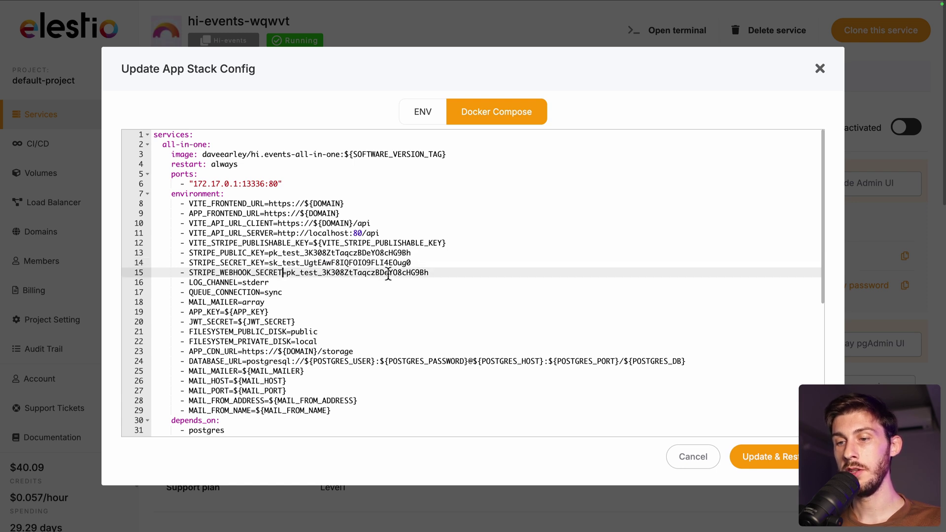
{"action": "left_click", "coordinate": [433, 272]}
{"action": "double_click", "coordinate": [290, 272]}
{"action": "key", "text": "ctrl+Tab"}
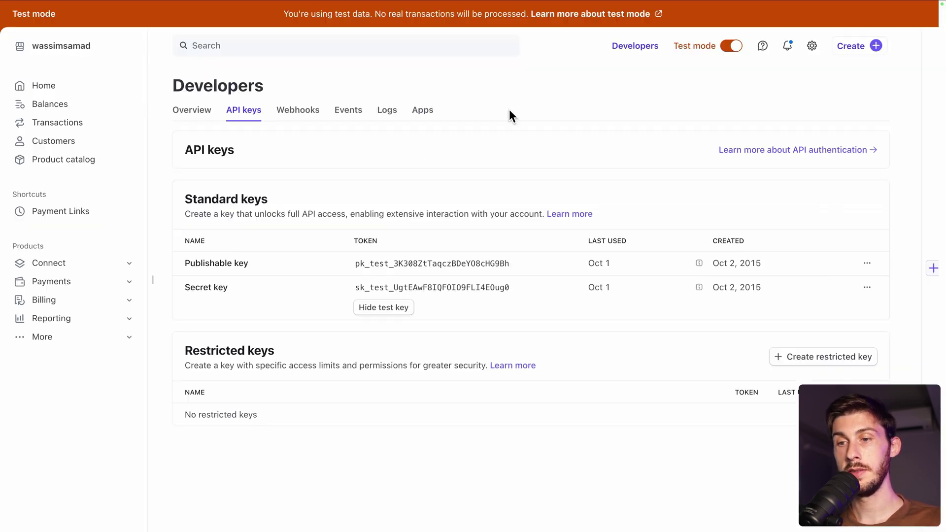
{"action": "left_click", "coordinate": [297, 111]}
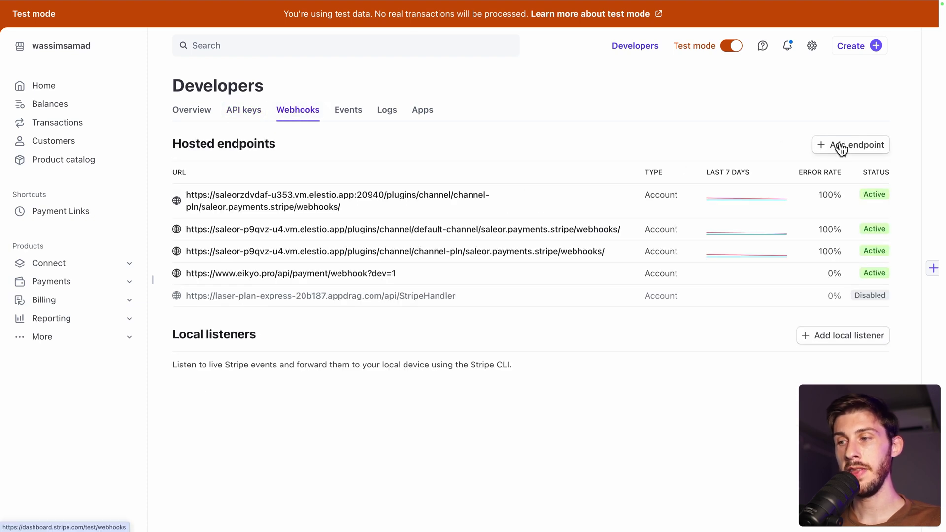
{"action": "left_click", "coordinate": [839, 143]}
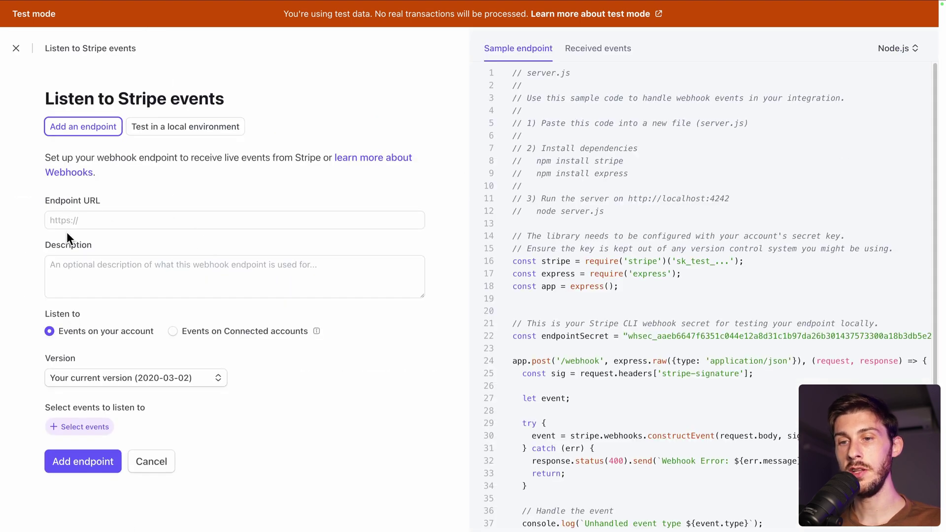
{"action": "key", "text": "ctrl+Tab"}
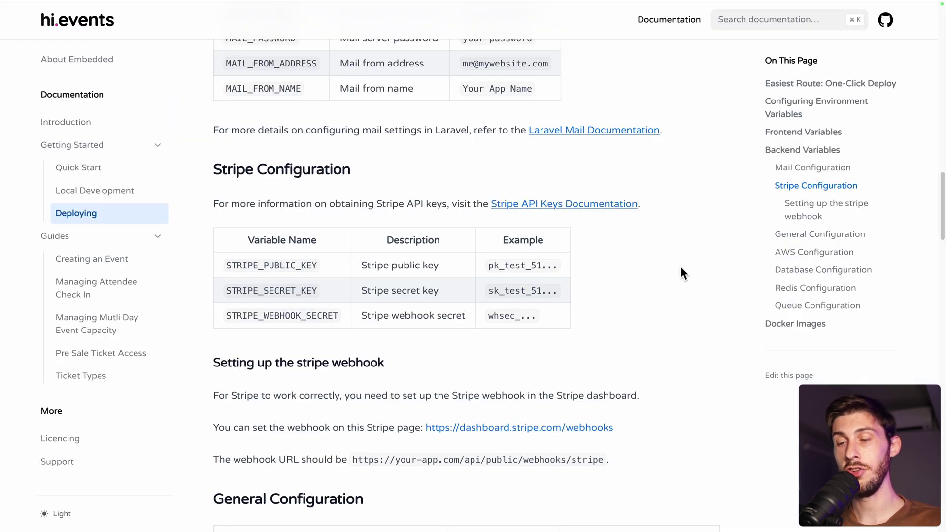
{"action": "scroll", "coordinate": [681, 268], "scroll_direction": "down", "scroll_amount": 5}
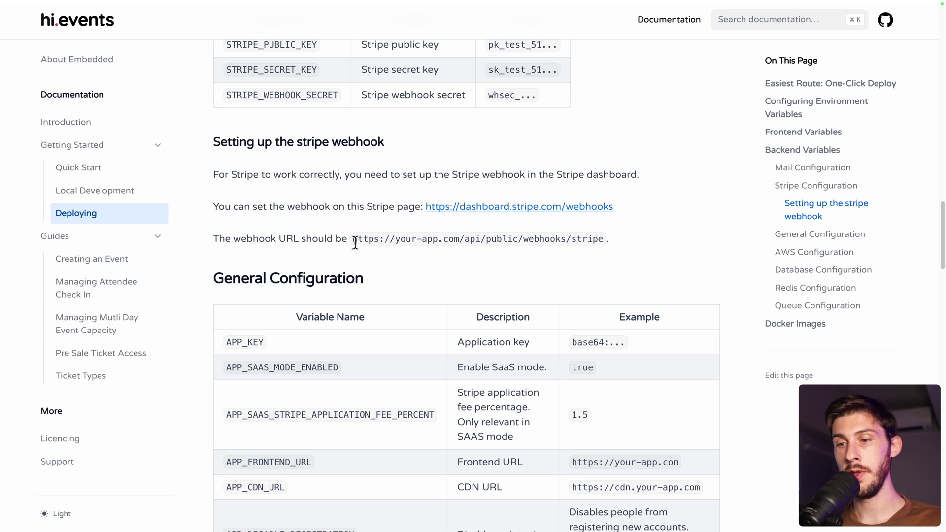
{"action": "left_click_drag", "start_coordinate": [353, 240], "coordinate": [591, 234]}
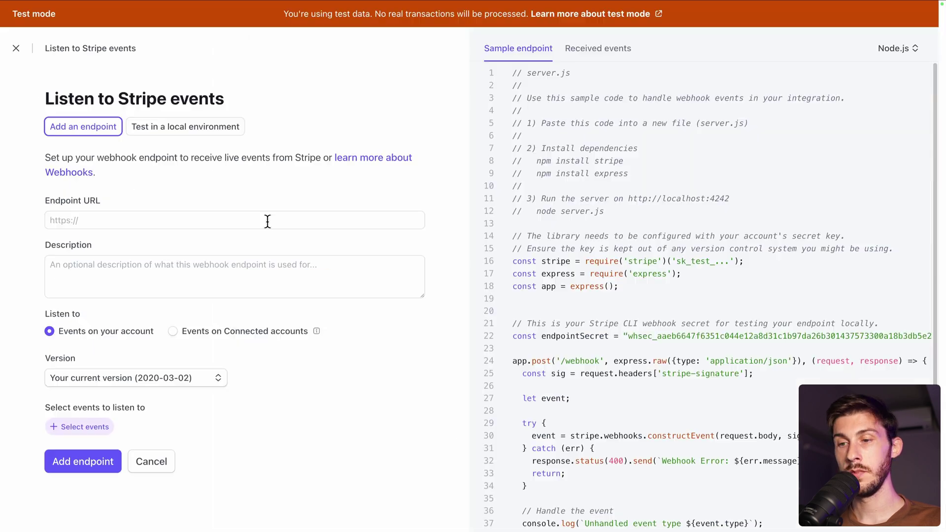
{"action": "left_click", "coordinate": [266, 219]}
{"action": "key", "text": "super+v"}
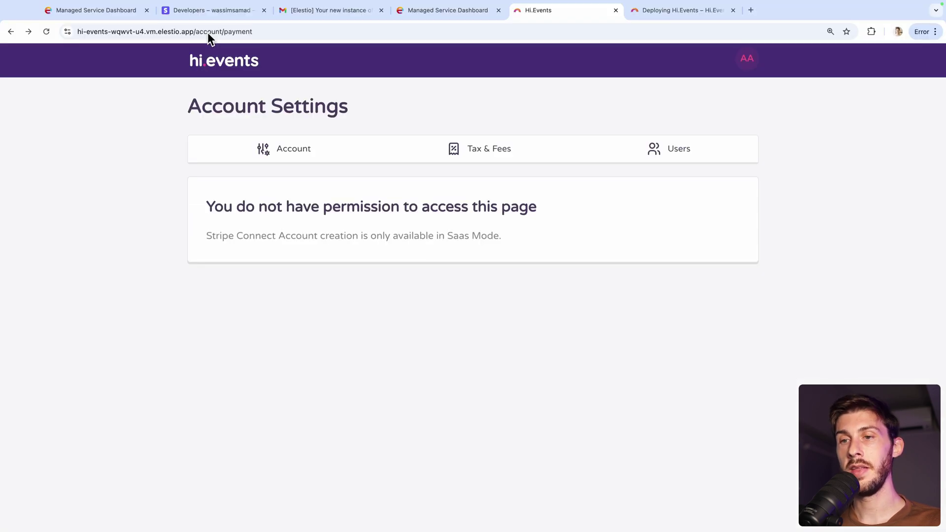
- Load the instance's /api address to confirm the Hi.Events API is running
{"action": "left_click", "coordinate": [270, 33]}
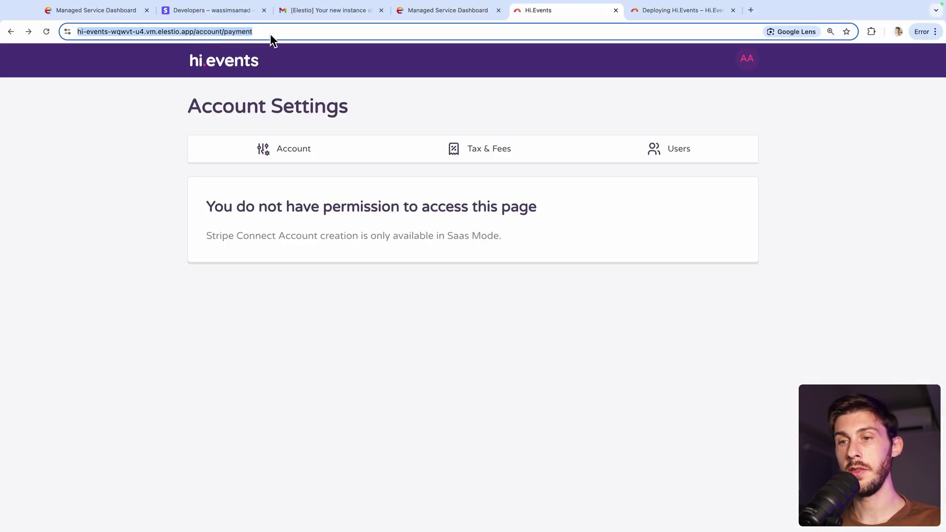
{"action": "key", "text": "End"}
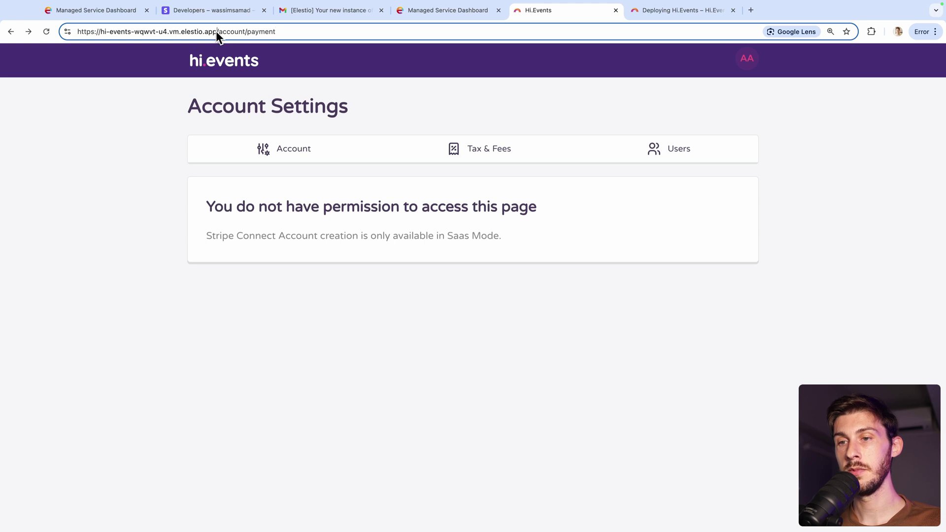
{"action": "left_click_drag", "start_coordinate": [216, 31], "coordinate": [78, 33]}
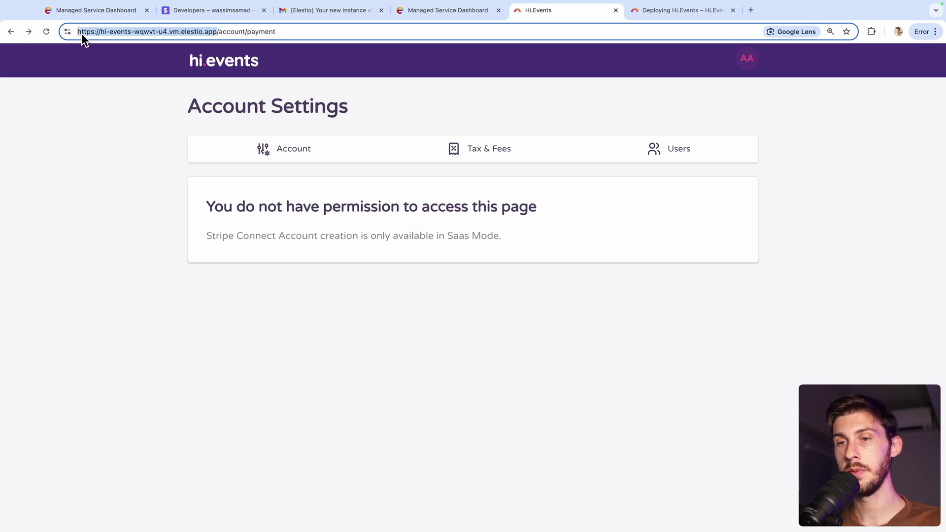
{"action": "left_click_drag", "start_coordinate": [218, 32], "coordinate": [284, 69]}
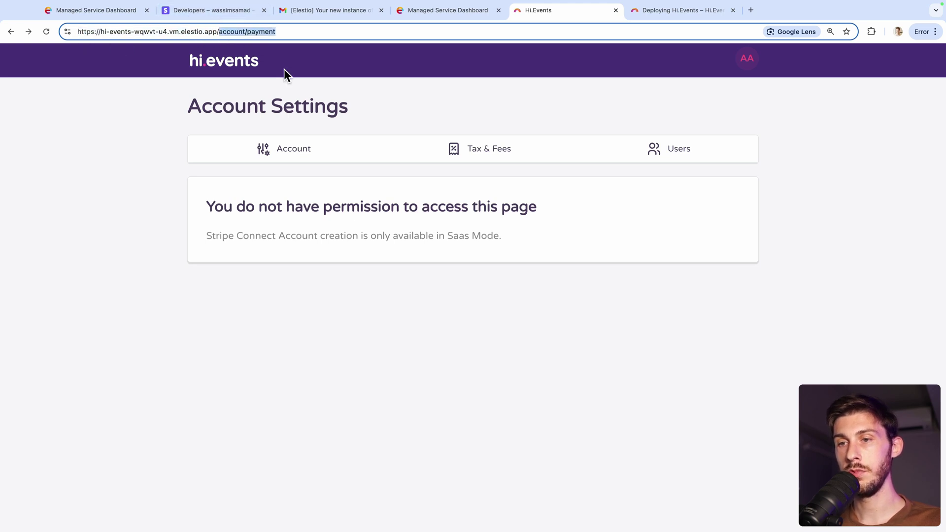
{"action": "type", "text": "api"}
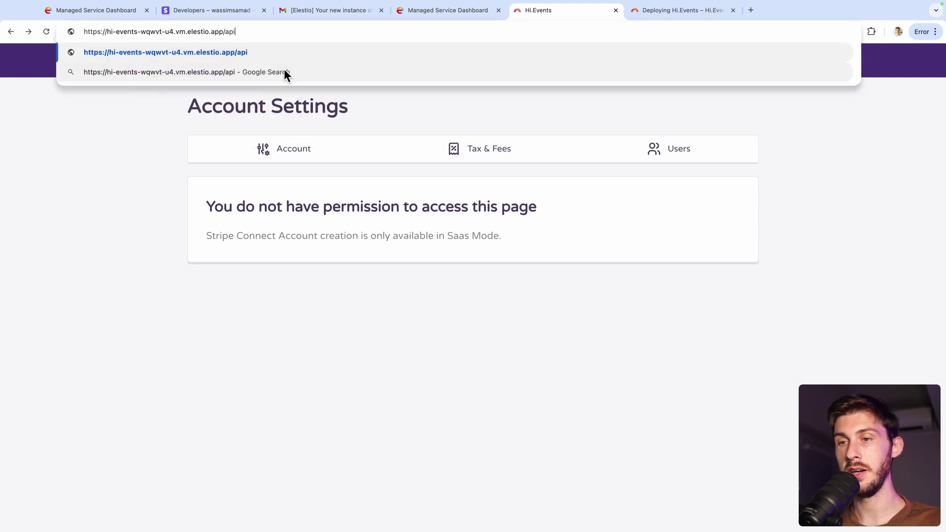
{"action": "key", "text": "Return"}
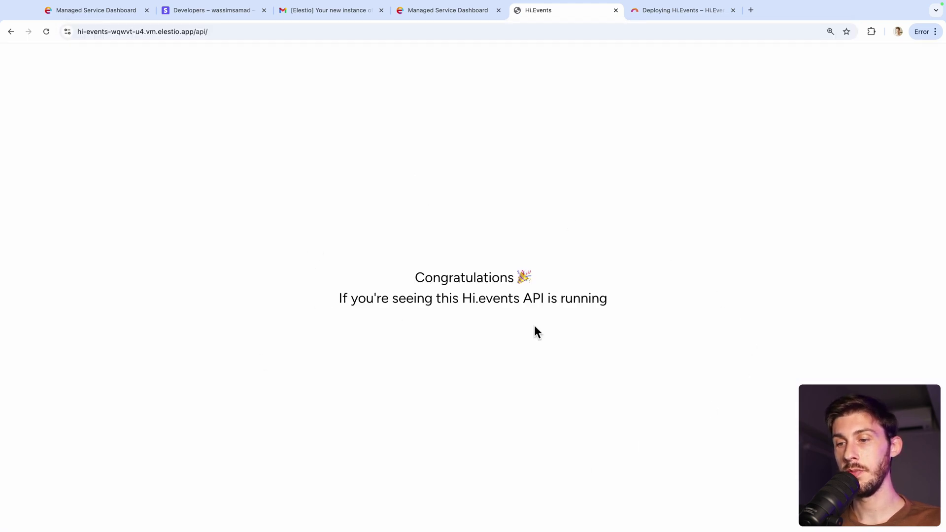
{"action": "left_click", "coordinate": [228, 32]}
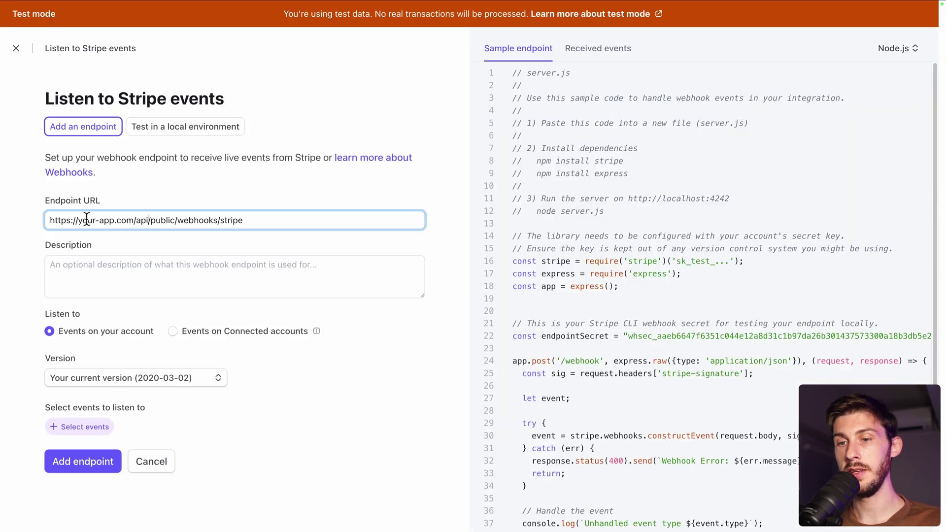
{"action": "key", "text": "shift+Home"}
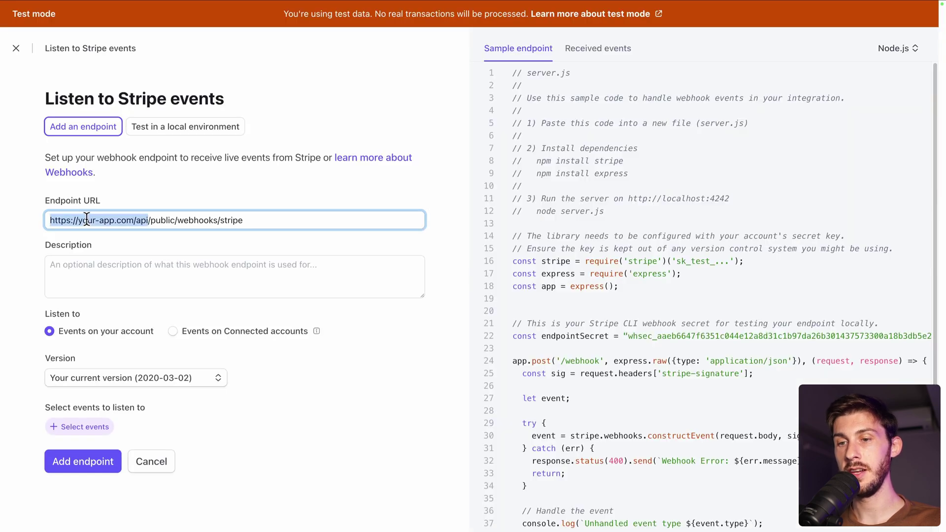
{"action": "key", "text": "ctrl+v"}
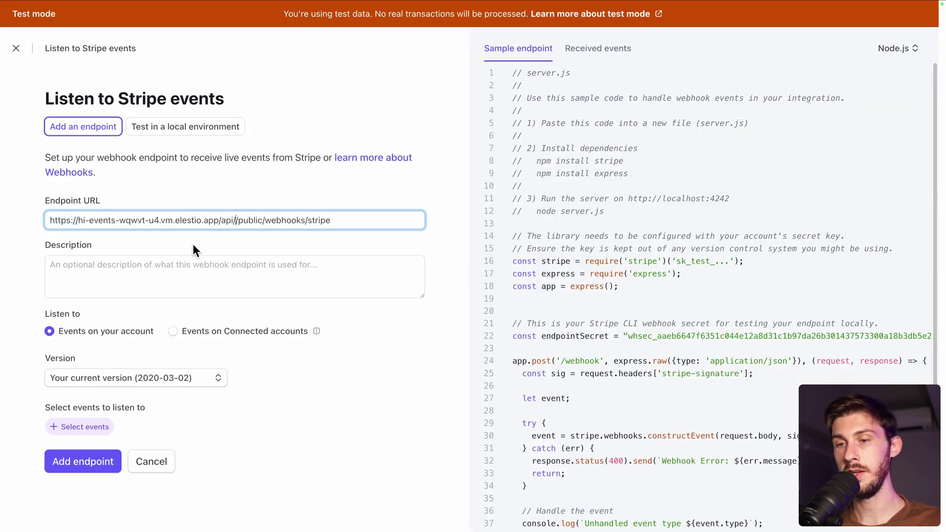
{"action": "key", "text": "BackSpace"}
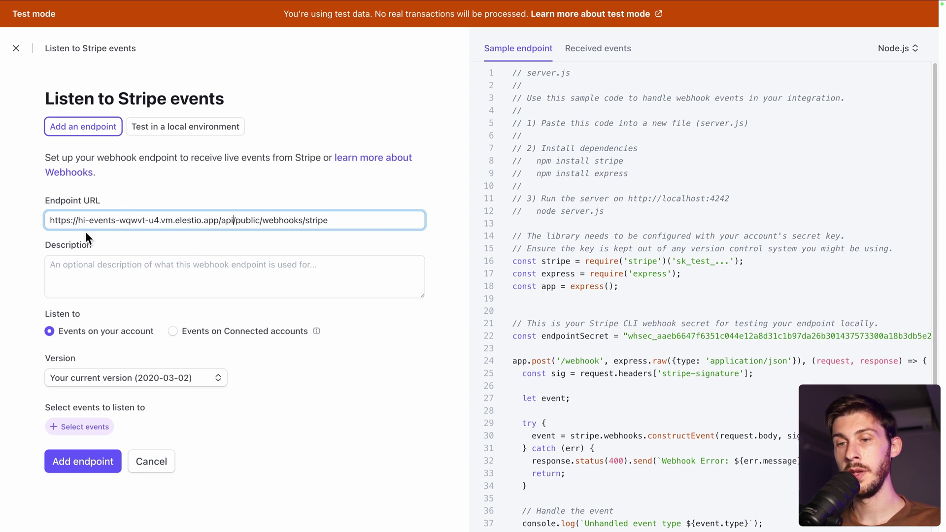
- Create the endpoint on the latest API version, listening to all events
{"action": "scroll", "coordinate": [360, 345], "scroll_direction": "down", "scroll_amount": 1}
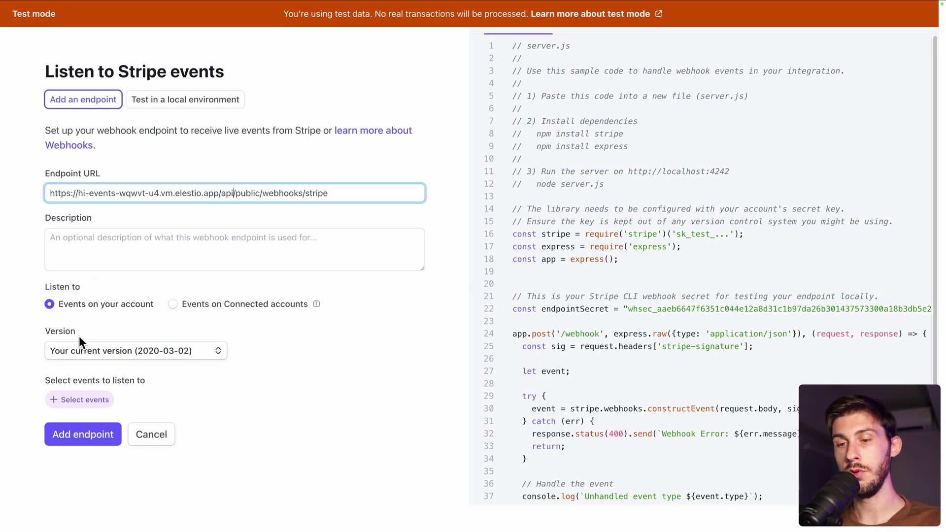
{"action": "left_click", "coordinate": [111, 351]}
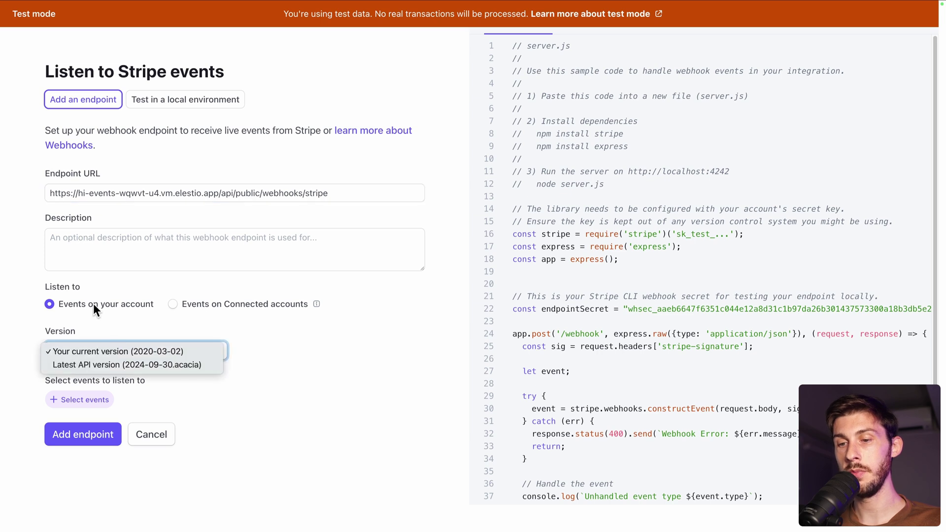
{"action": "left_click", "coordinate": [70, 361]}
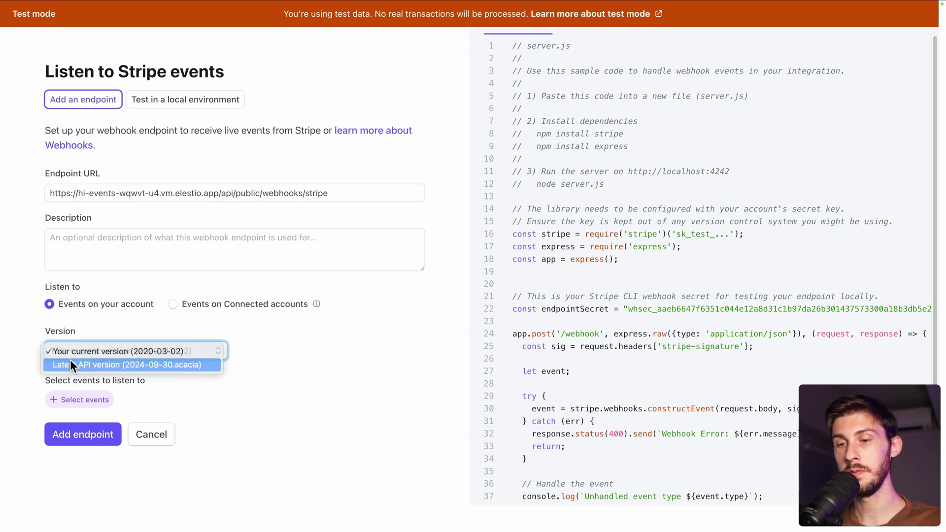
{"action": "left_click", "coordinate": [56, 406]}
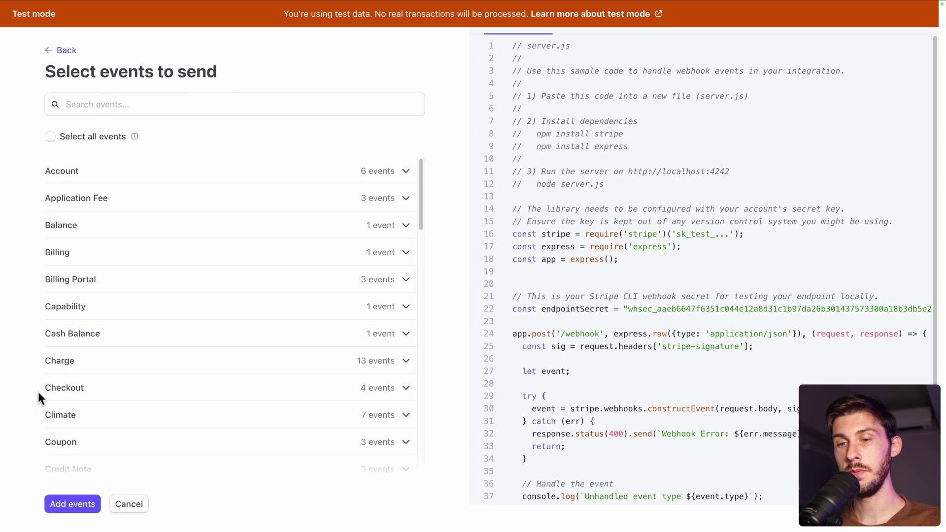
{"action": "left_click", "coordinate": [51, 137]}
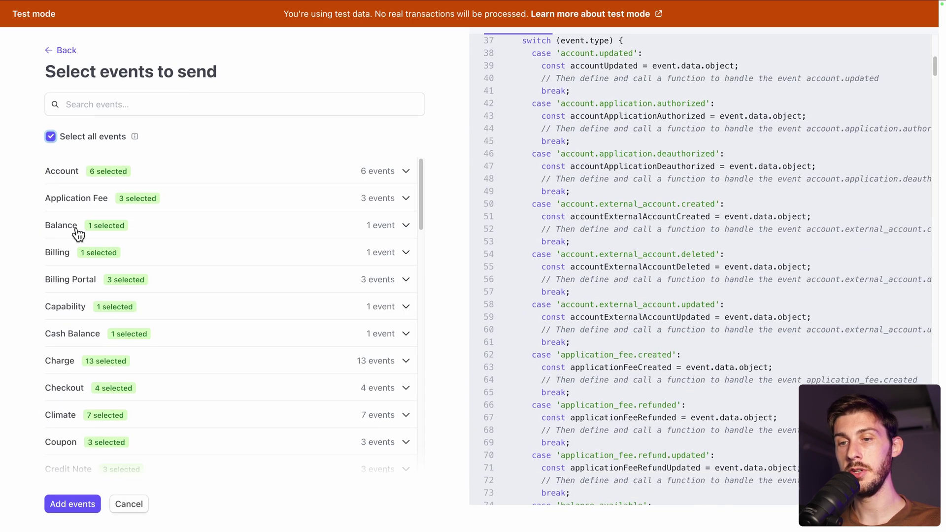
{"action": "left_click", "coordinate": [74, 504]}
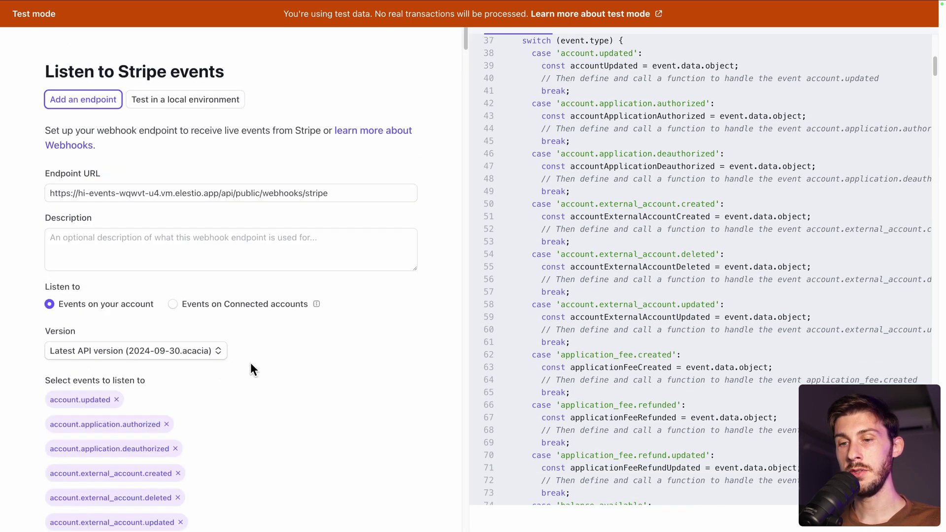
{"action": "scroll", "coordinate": [250, 364], "scroll_direction": "down", "scroll_amount": 3}
{"action": "scroll", "coordinate": [251, 365], "scroll_direction": "down", "scroll_amount": 20}
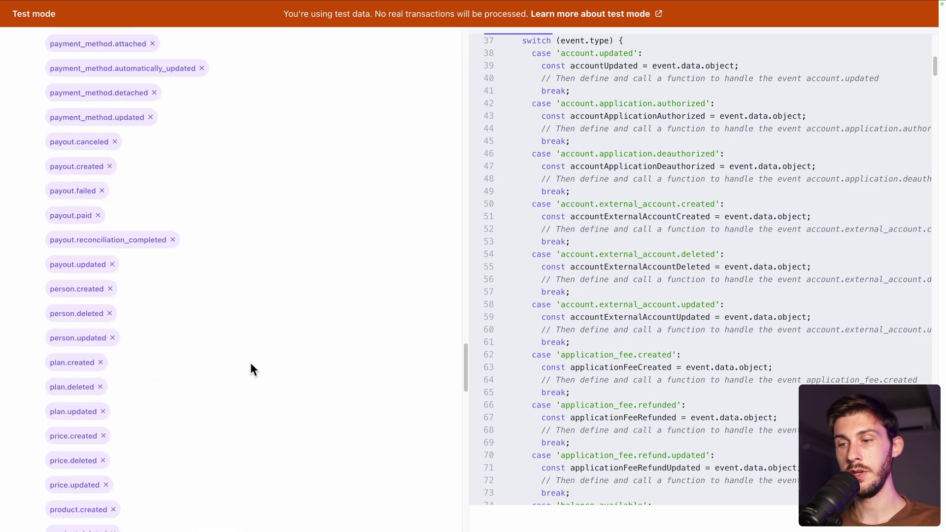
{"action": "scroll", "coordinate": [251, 369], "scroll_direction": "down", "scroll_amount": 5}
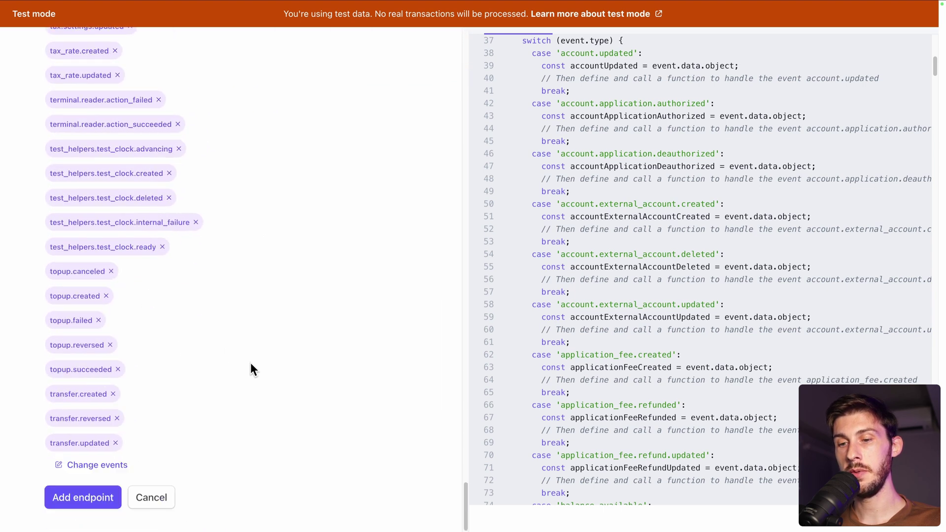
{"action": "left_click", "coordinate": [84, 499]}
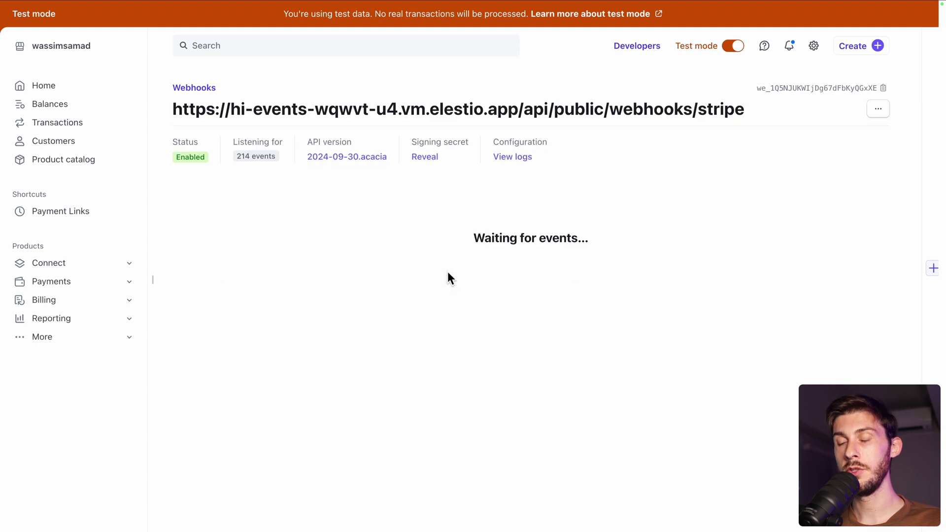
- Paste the new webhook's identifier as STRIPE_WEBHOOK_SECRET, then Update & Restart the service
{"action": "left_click", "coordinate": [787, 90]}
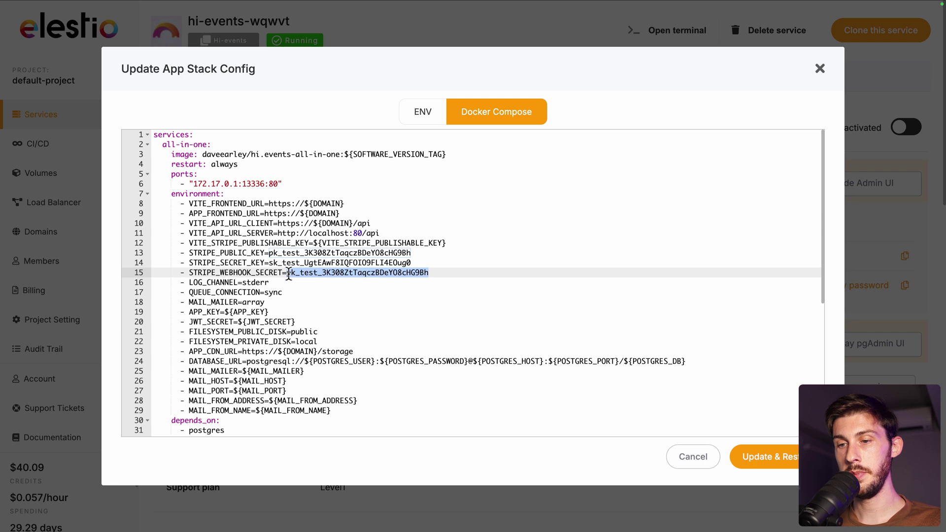
{"action": "left_click", "coordinate": [288, 272]}
{"action": "double_click", "coordinate": [343, 272]}
{"action": "key", "text": "super+v"}
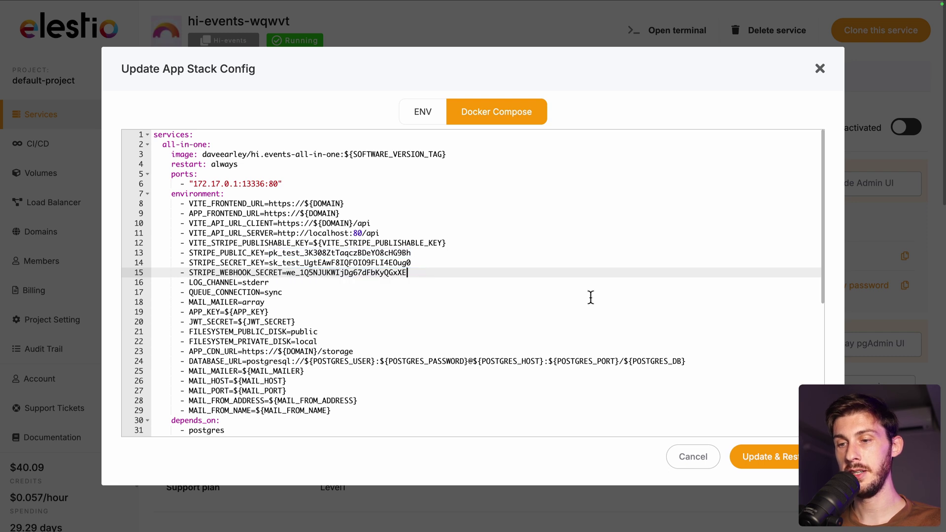
{"action": "left_click", "coordinate": [769, 457]}
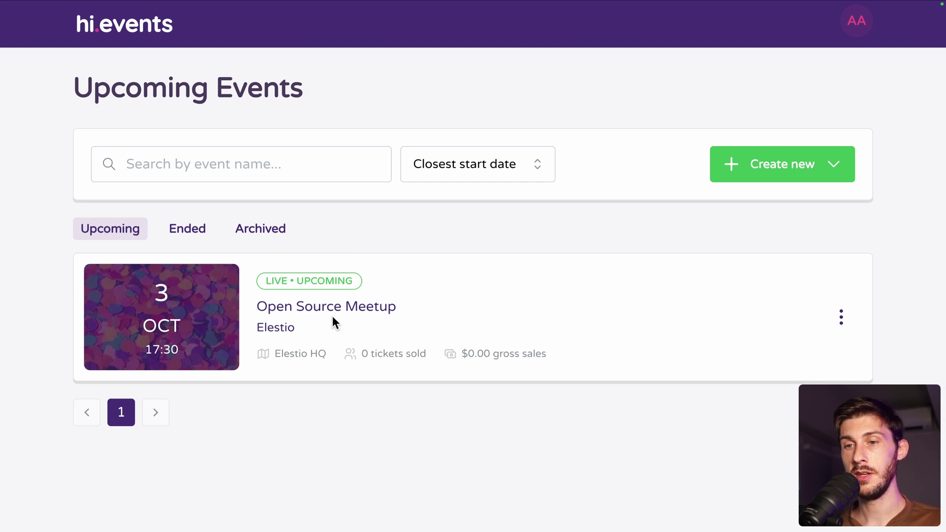
- Check out one Standard Ticket with the buyer's name and e-mail copied to the attendee
{"action": "left_click", "coordinate": [389, 309]}
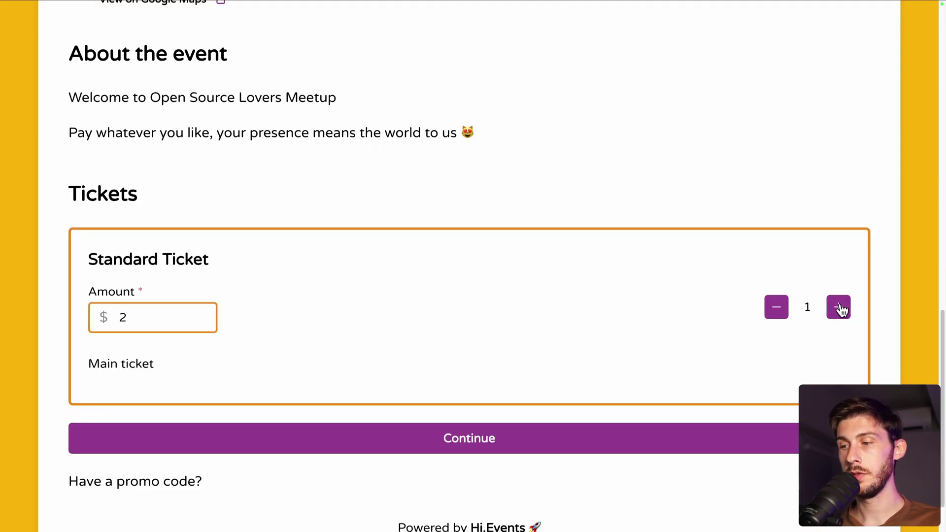
{"action": "left_click", "coordinate": [683, 445]}
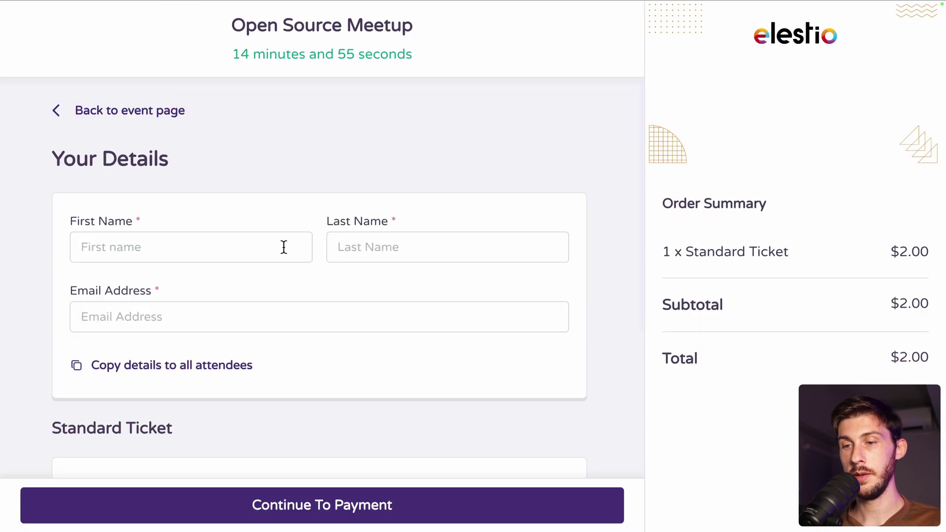
{"action": "left_click", "coordinate": [284, 246]}
{"action": "type", "text": "John"}
{"action": "key", "text": "Tab"}
{"action": "type", "text": "Doe"}
{"action": "key", "text": "Tab"}
{"action": "key", "text": "ctrl+v"}
{"action": "left_click", "coordinate": [196, 364]}
{"action": "scroll", "coordinate": [196, 363], "scroll_direction": "down", "scroll_amount": 5}
{"action": "left_click", "coordinate": [358, 499]}
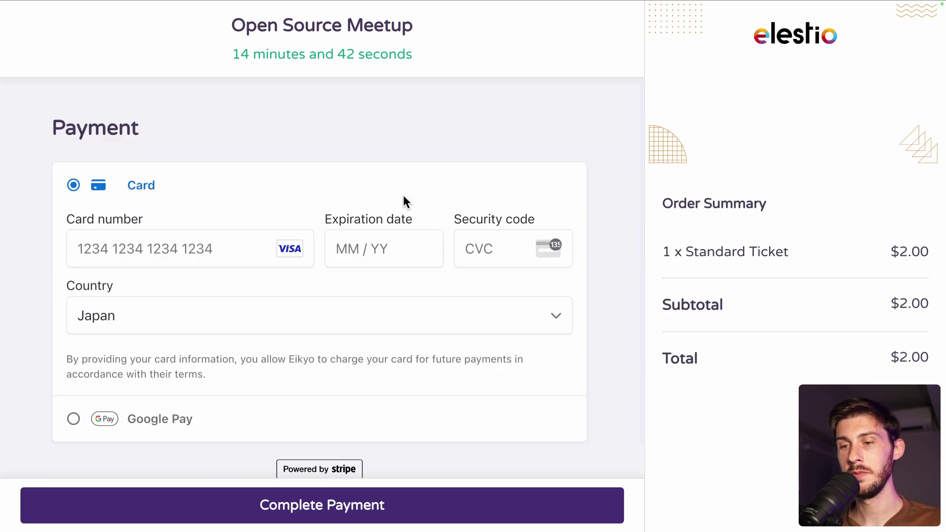
{"action": "left_click", "coordinate": [199, 243]}
{"action": "type", "text": "4"}
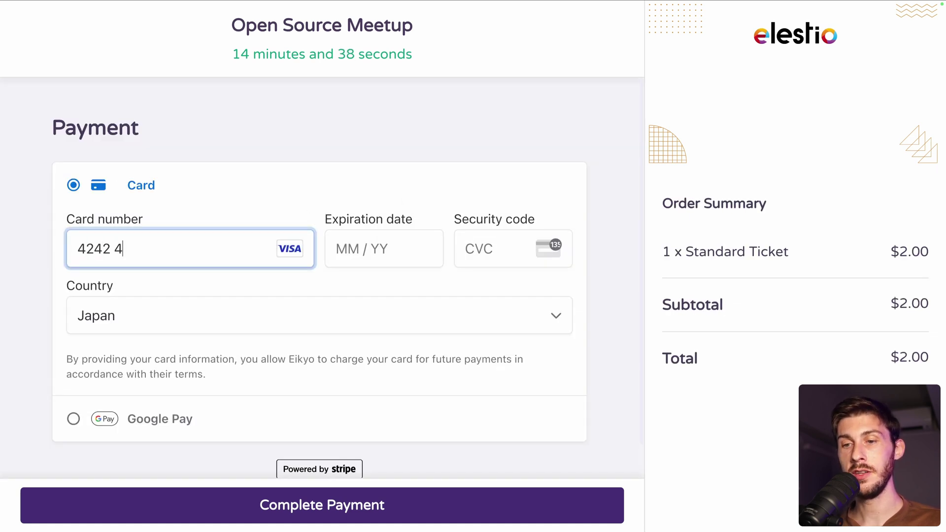
{"action": "type", "text": "242"}
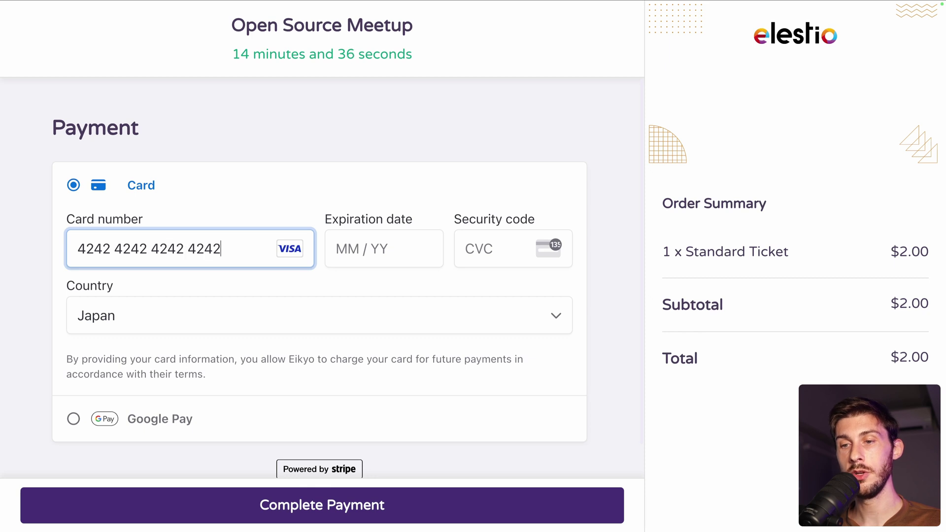
{"action": "type", "text": "42424242424212 /"}
{"action": "type", "text": "25"}
{"action": "type", "text": "111"}
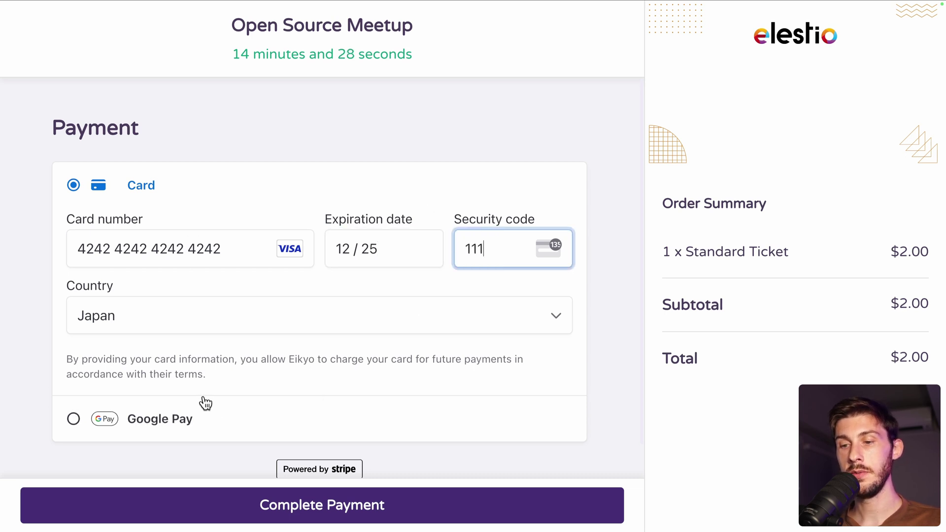
{"action": "scroll", "coordinate": [205, 401], "scroll_direction": "down", "scroll_amount": 1}
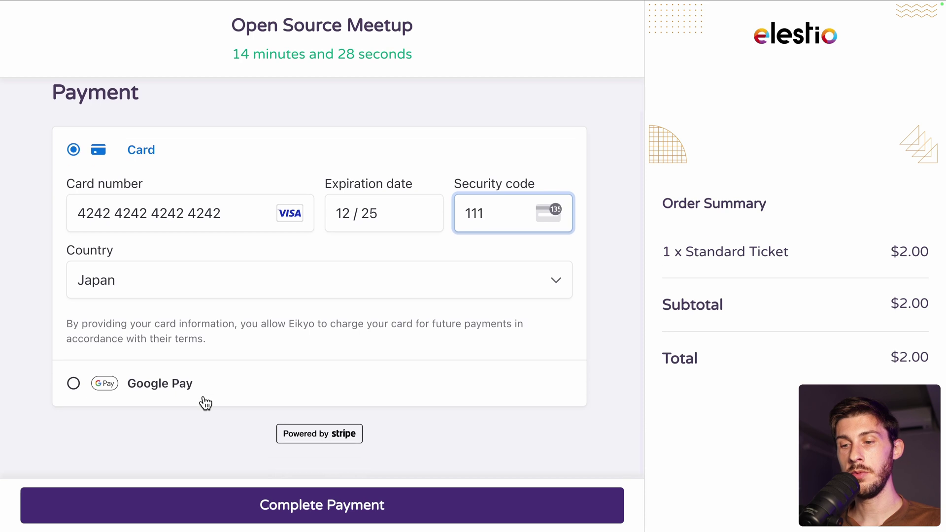
{"action": "left_click", "coordinate": [263, 505]}
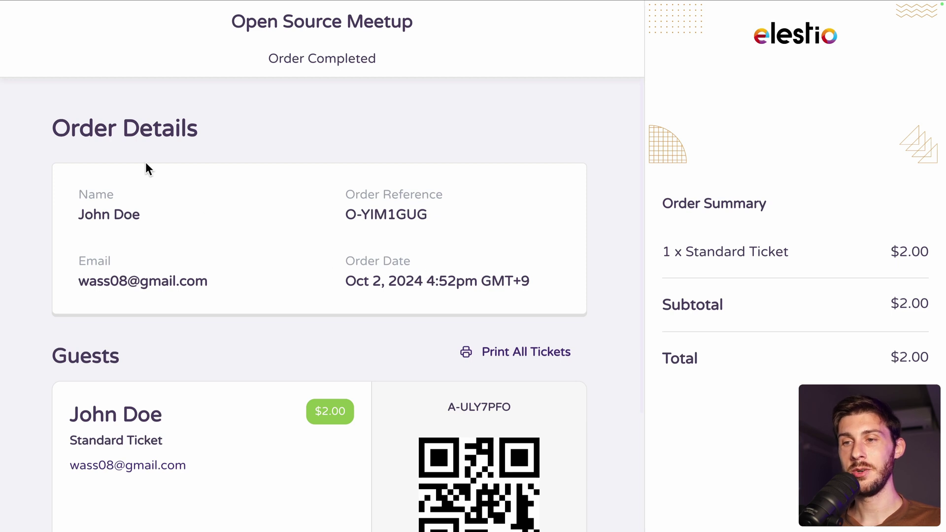
{"action": "scroll", "coordinate": [235, 316], "scroll_direction": "down", "scroll_amount": 1}
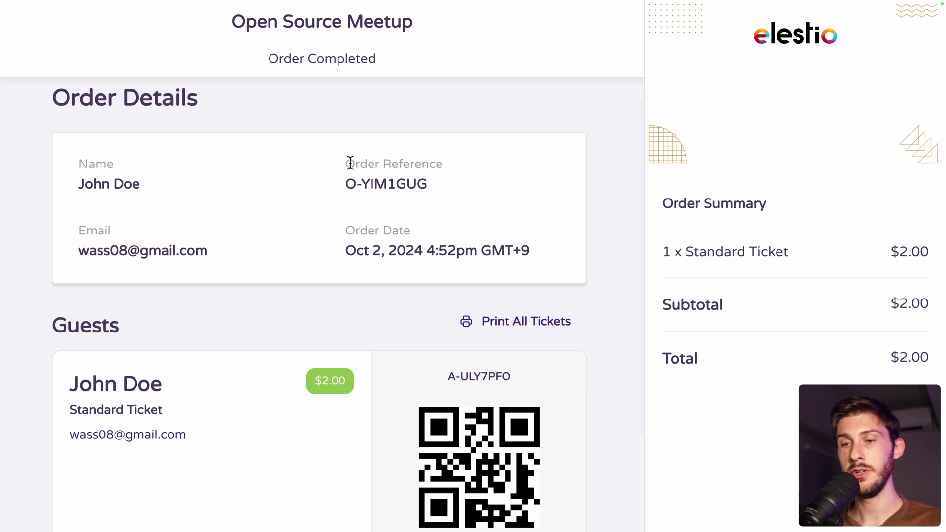
{"action": "scroll", "coordinate": [304, 293], "scroll_direction": "down", "scroll_amount": 4}
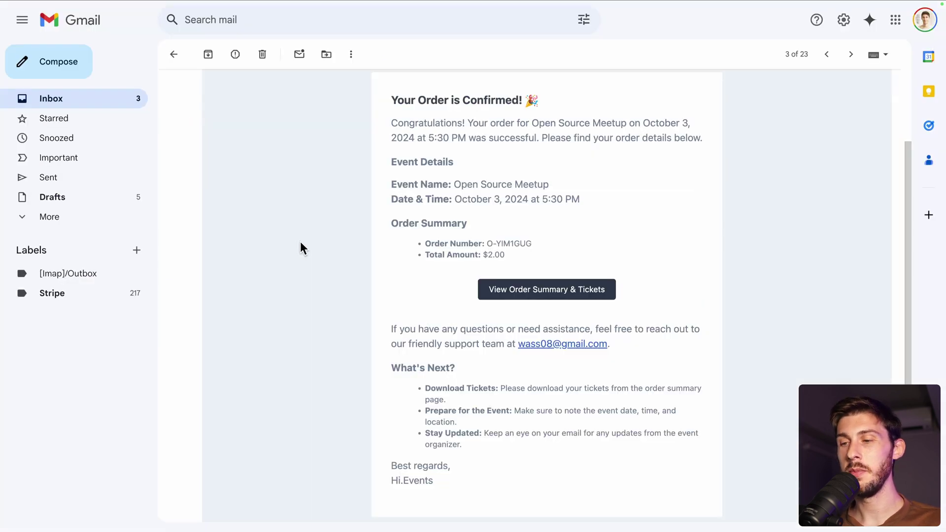
{"action": "scroll", "coordinate": [330, 254], "scroll_direction": "down", "scroll_amount": 2}
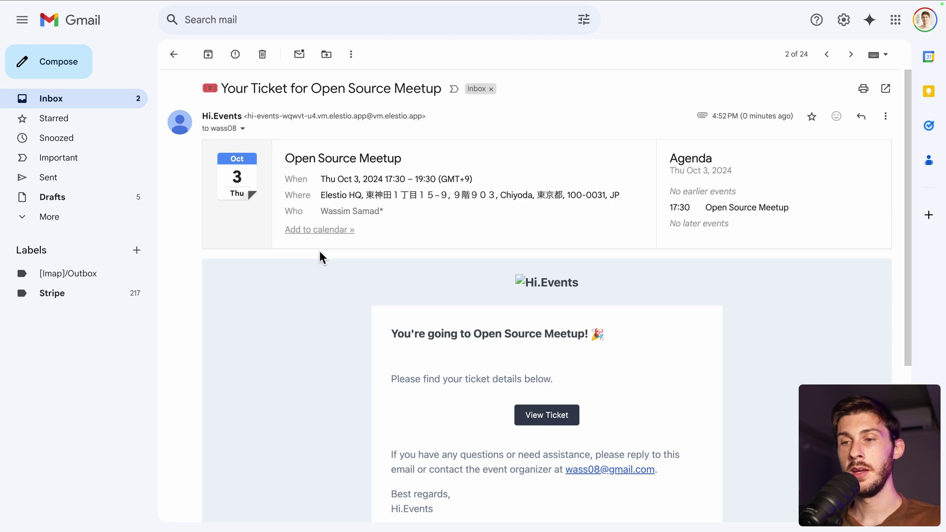
- Read the ticket e-mail, then open the following new-order e-mail
{"action": "scroll", "coordinate": [319, 250], "scroll_direction": "down", "scroll_amount": 4}
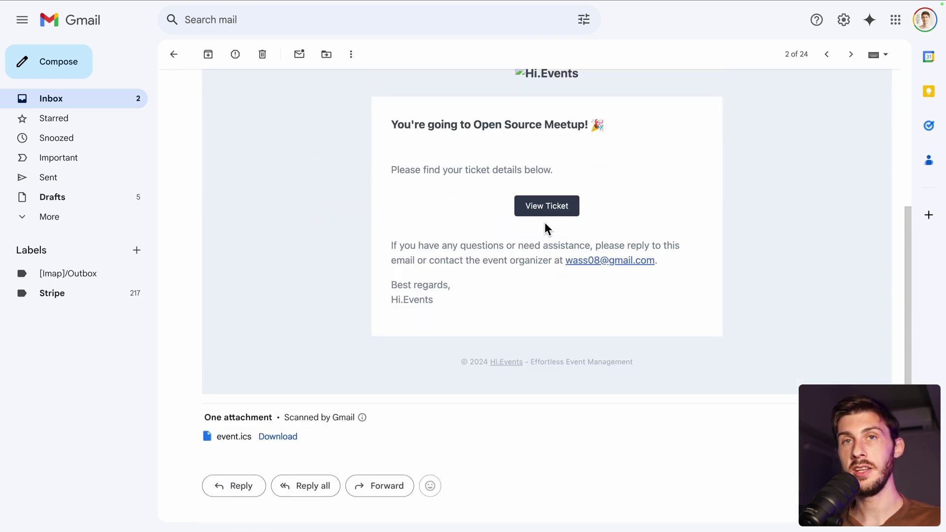
{"action": "key", "text": "j"}
{"action": "scroll", "coordinate": [281, 207], "scroll_direction": "up", "scroll_amount": 1}
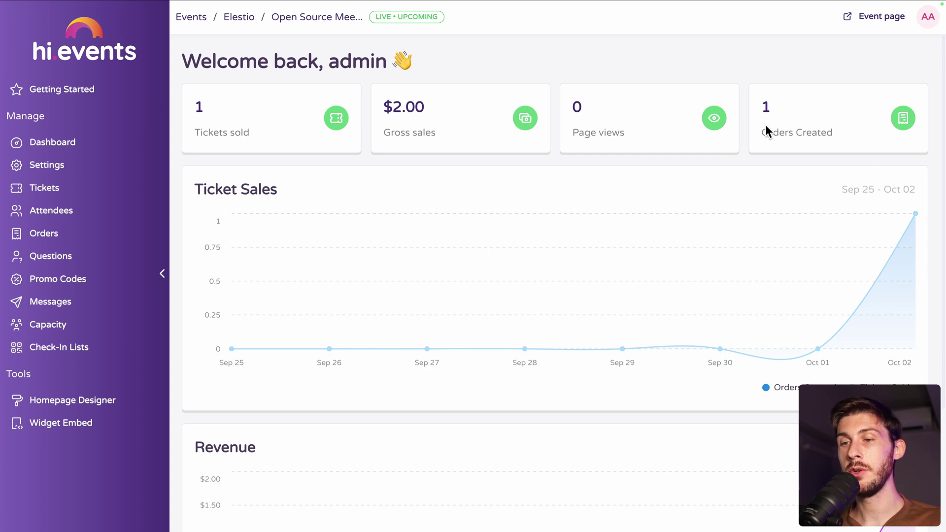
{"action": "mouse_move", "coordinate": [778, 353]}
{"action": "scroll", "coordinate": [849, 334], "scroll_direction": "down", "scroll_amount": 3}
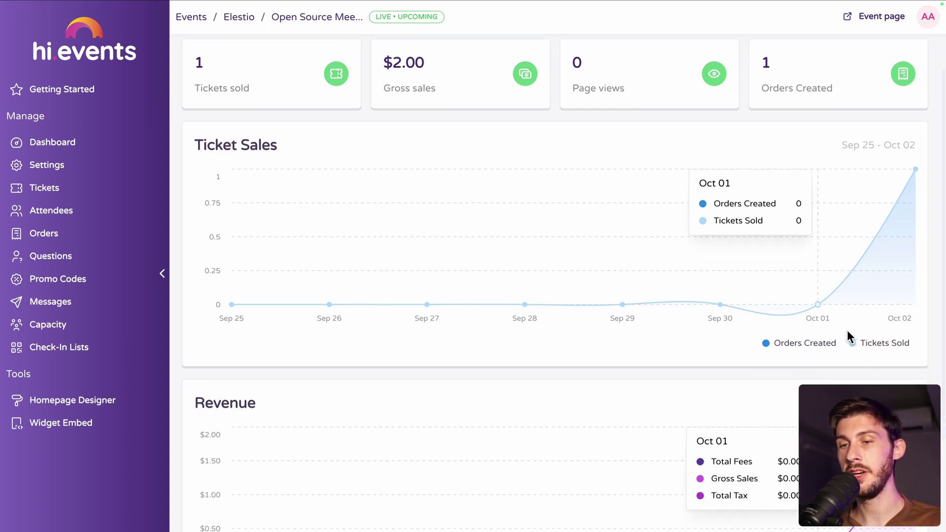
{"action": "scroll", "coordinate": [850, 337], "scroll_direction": "down", "scroll_amount": 1}
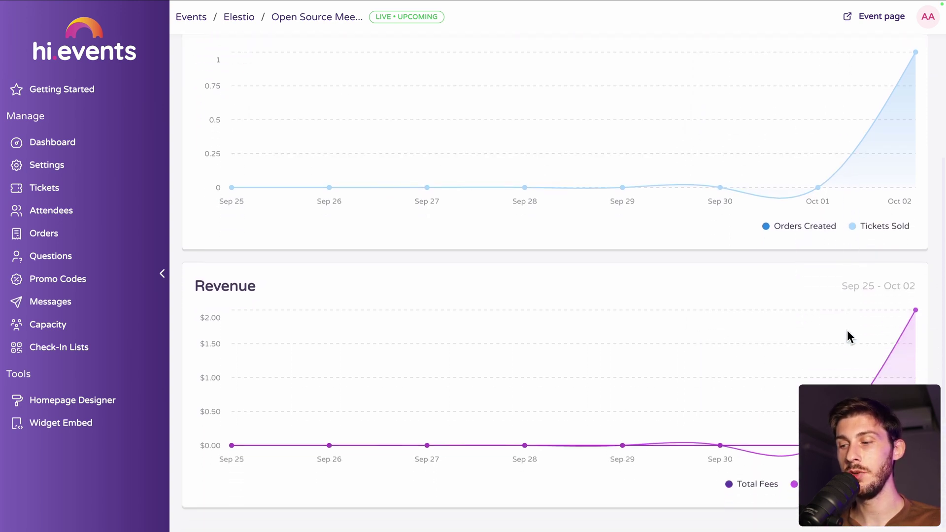
- Browse the Attendees list, opening and closing the Add attendee and Message attendee forms
{"action": "left_click", "coordinate": [51, 215]}
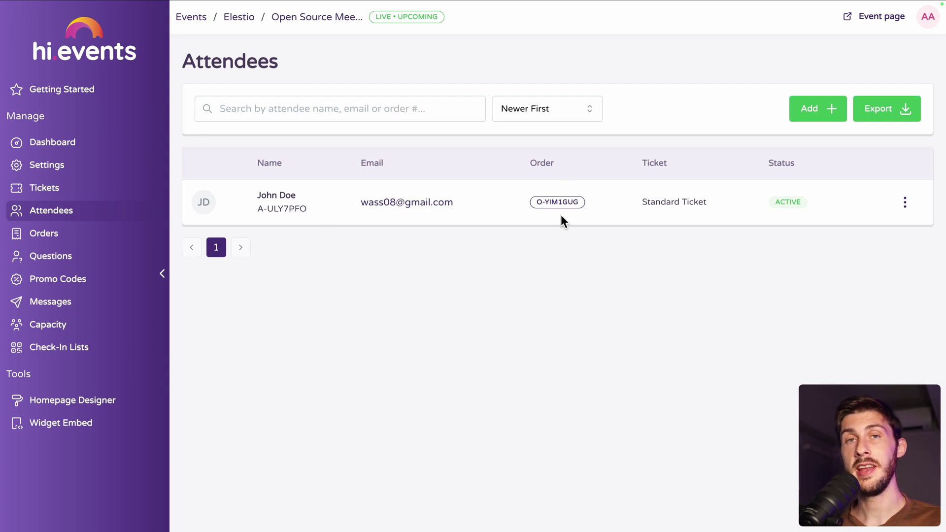
{"action": "left_click", "coordinate": [798, 109]}
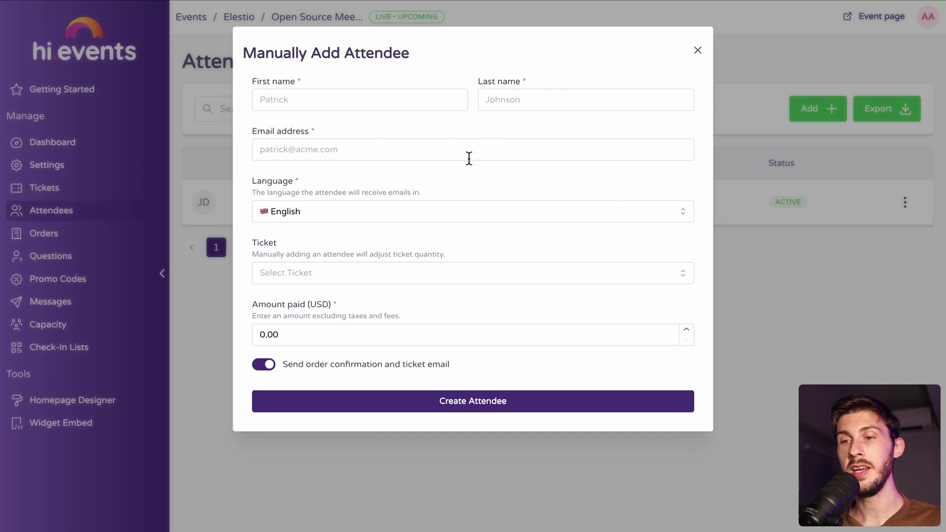
{"action": "left_click", "coordinate": [698, 49]}
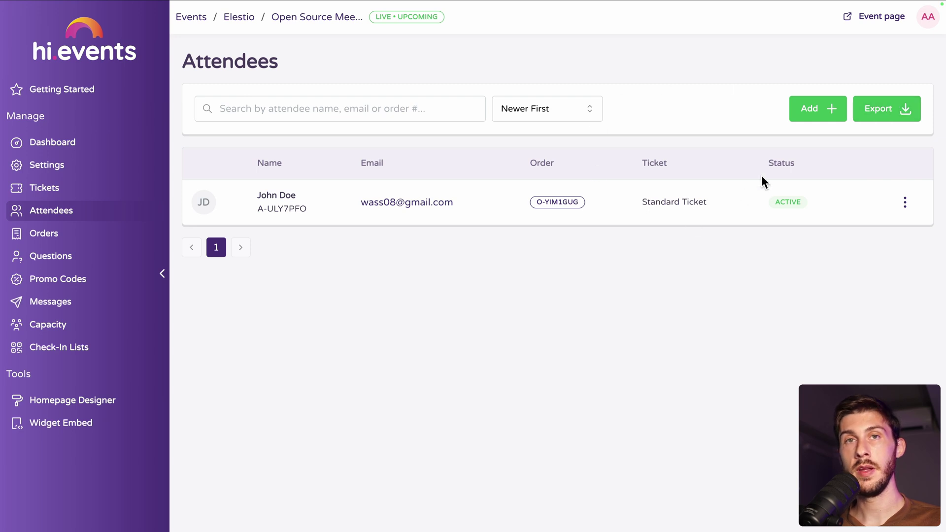
{"action": "left_click", "coordinate": [905, 203]}
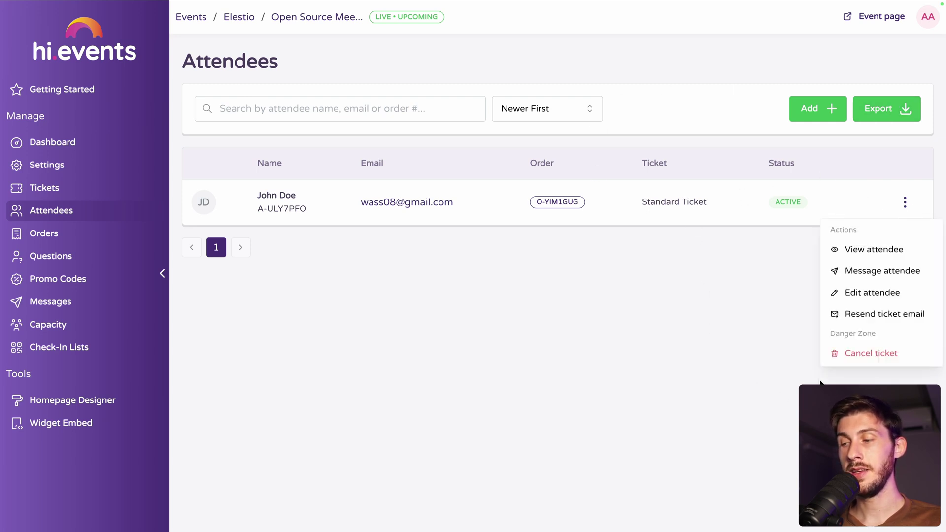
{"action": "left_click", "coordinate": [877, 274]}
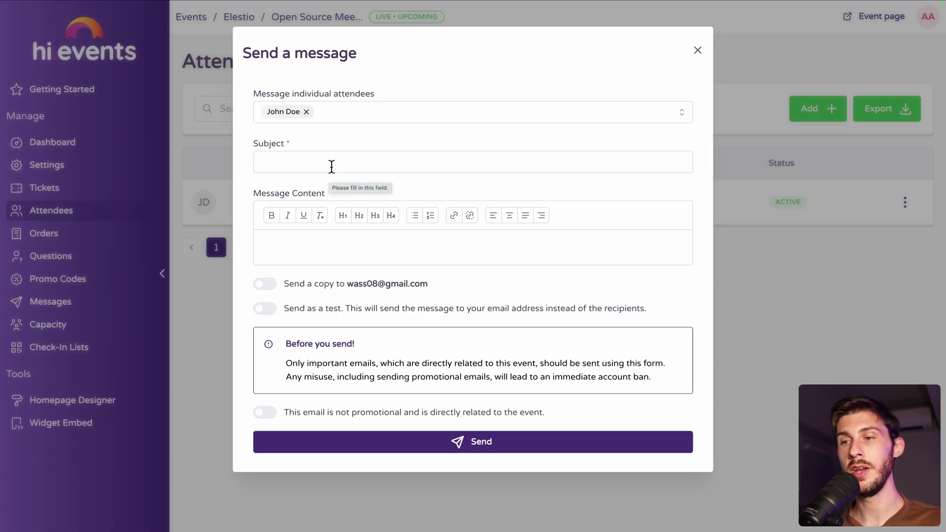
{"action": "left_click", "coordinate": [698, 50]}
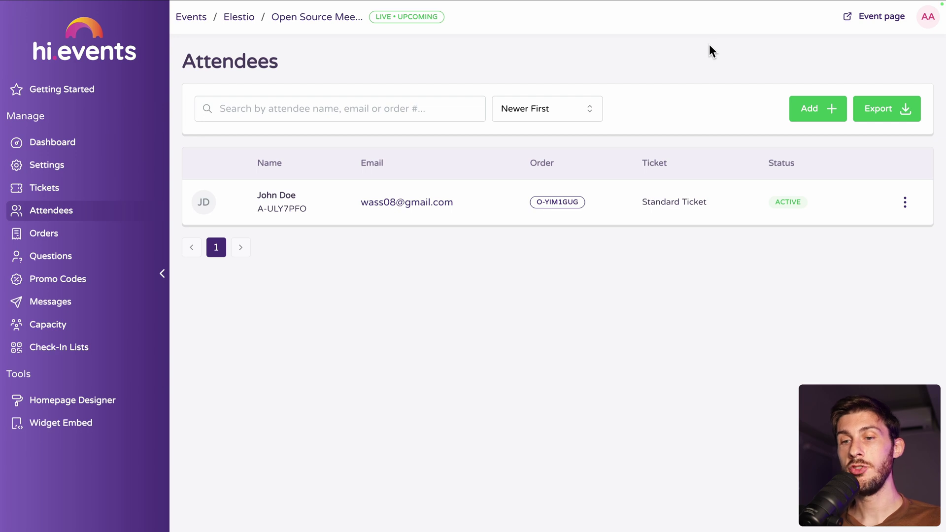
- Open the Messages page and its Send Message dialog, then close it without sending
{"action": "left_click", "coordinate": [72, 303]}
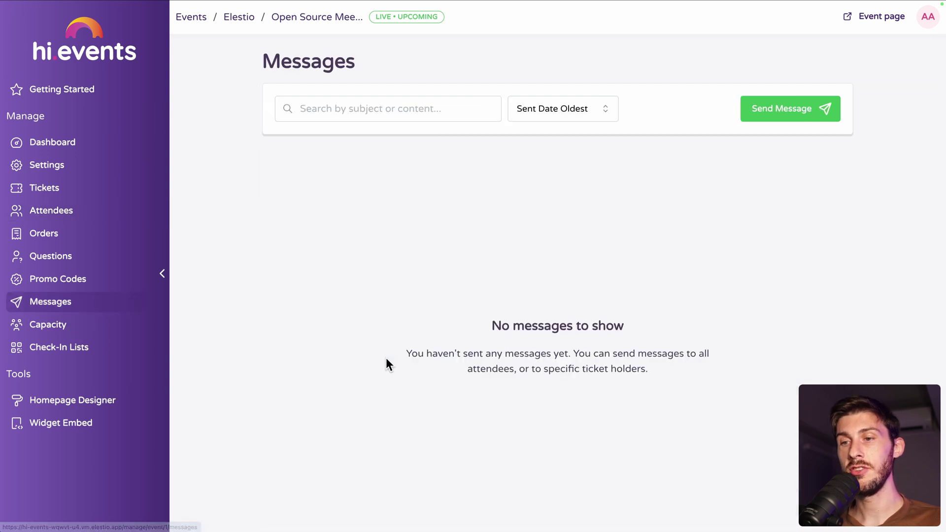
{"action": "left_click", "coordinate": [765, 116]}
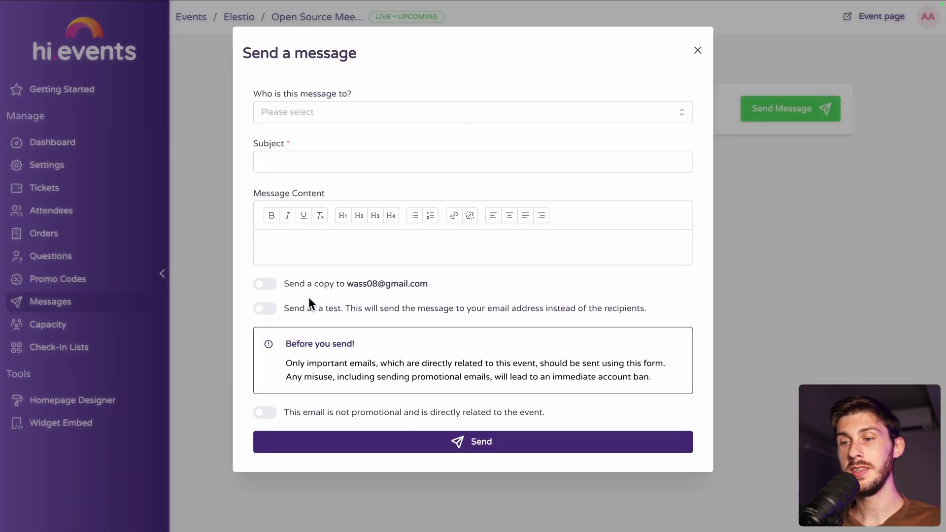
{"action": "left_click", "coordinate": [698, 50]}
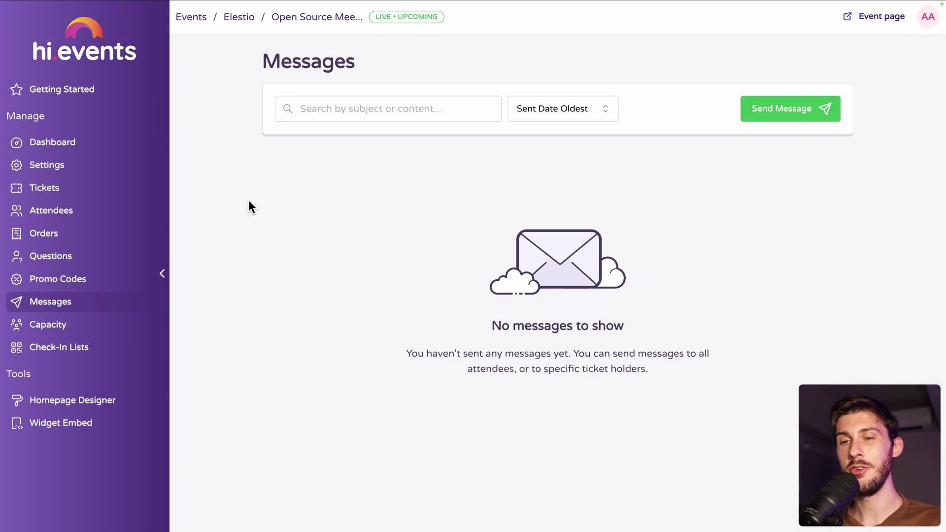
- Create a mandatory once-per-order question 'Which pizza would you like to eat?'
{"action": "left_click", "coordinate": [79, 261]}
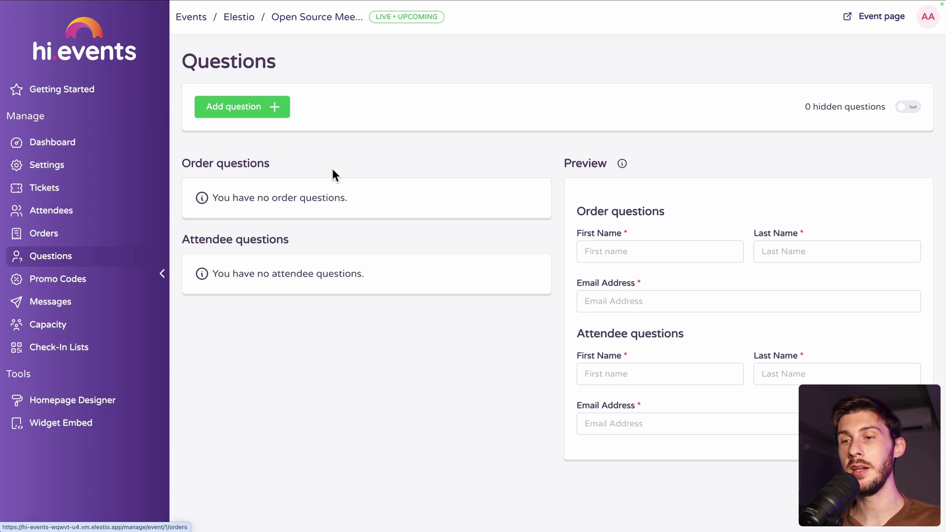
{"action": "left_click", "coordinate": [246, 106]}
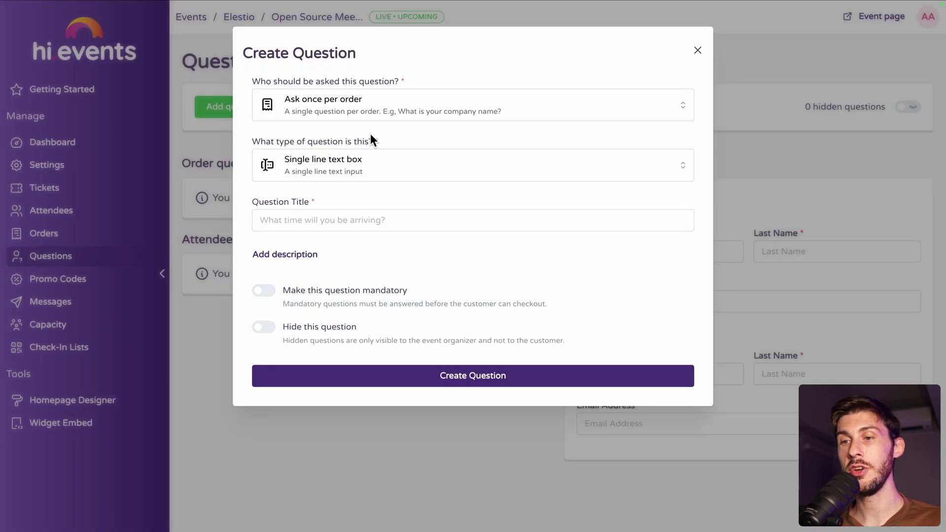
{"action": "left_click", "coordinate": [436, 106]}
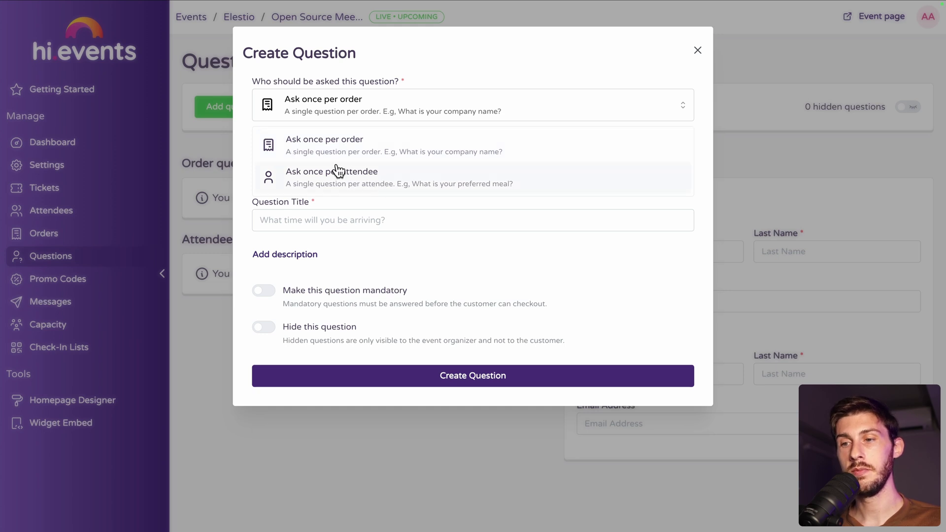
{"action": "left_click", "coordinate": [347, 148]}
{"action": "left_click", "coordinate": [346, 215]}
{"action": "type", "text": "Which pizza would you like to eat?"}
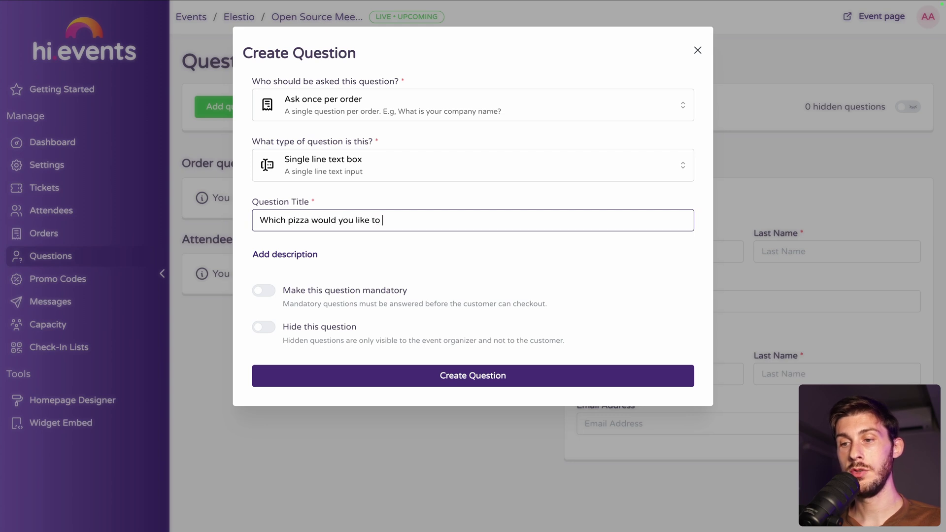
{"action": "left_click", "coordinate": [261, 292]}
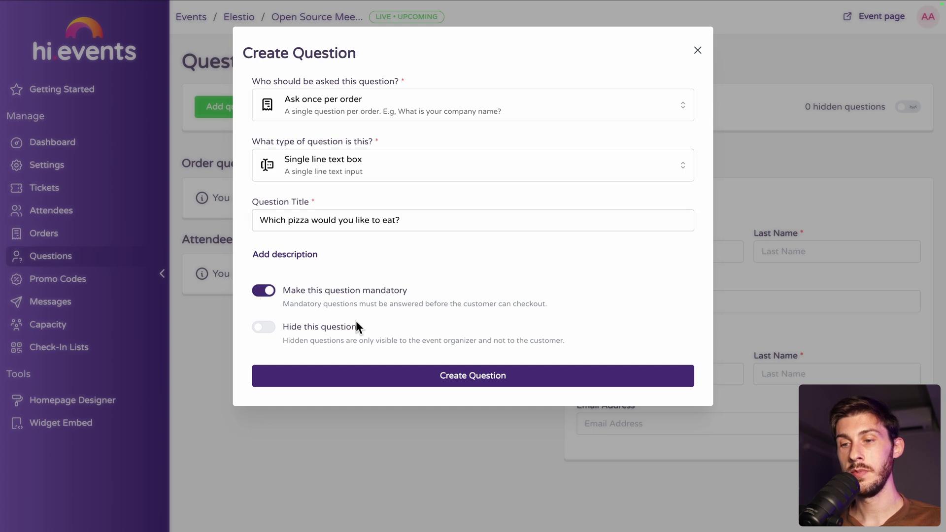
{"action": "left_click", "coordinate": [390, 380]}
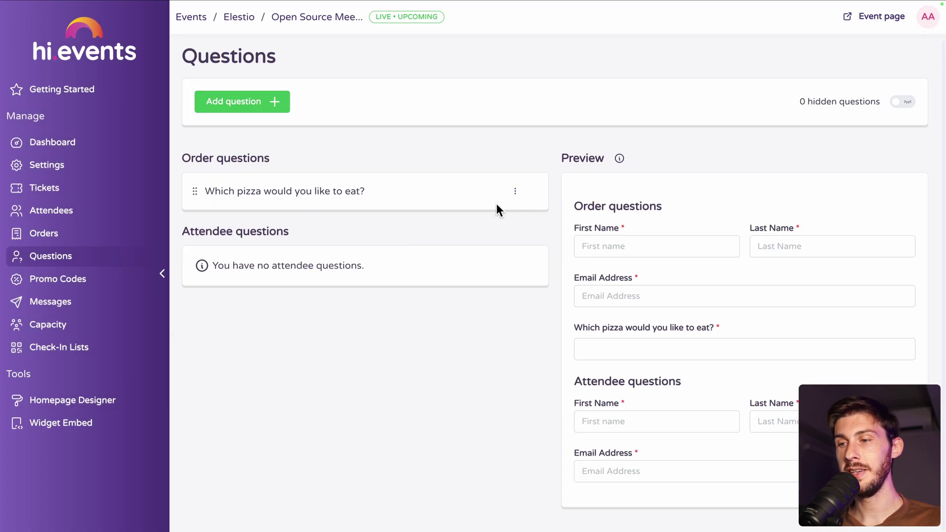
- Edit the pizza question and change its type to Radio Option
{"action": "left_click", "coordinate": [515, 191]}
{"action": "left_click", "coordinate": [489, 237]}
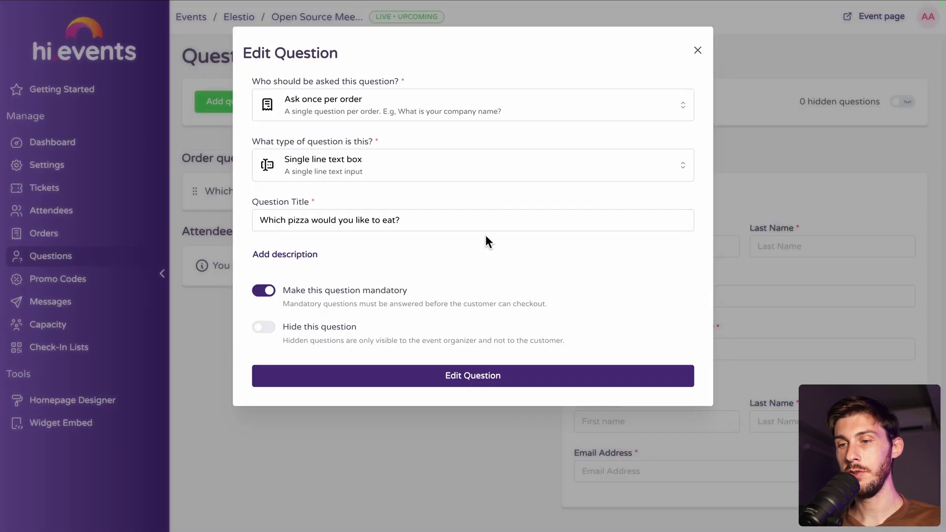
{"action": "left_click", "coordinate": [321, 176]}
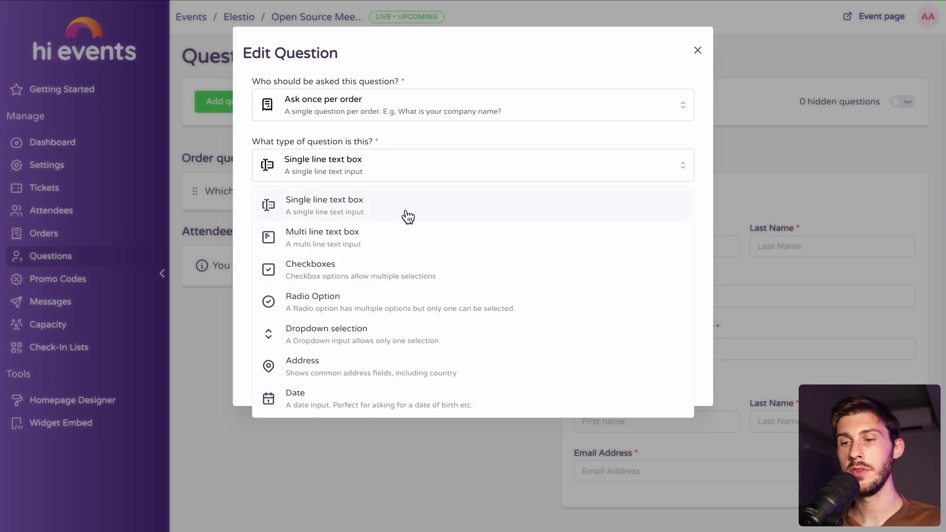
{"action": "left_click", "coordinate": [331, 308]}
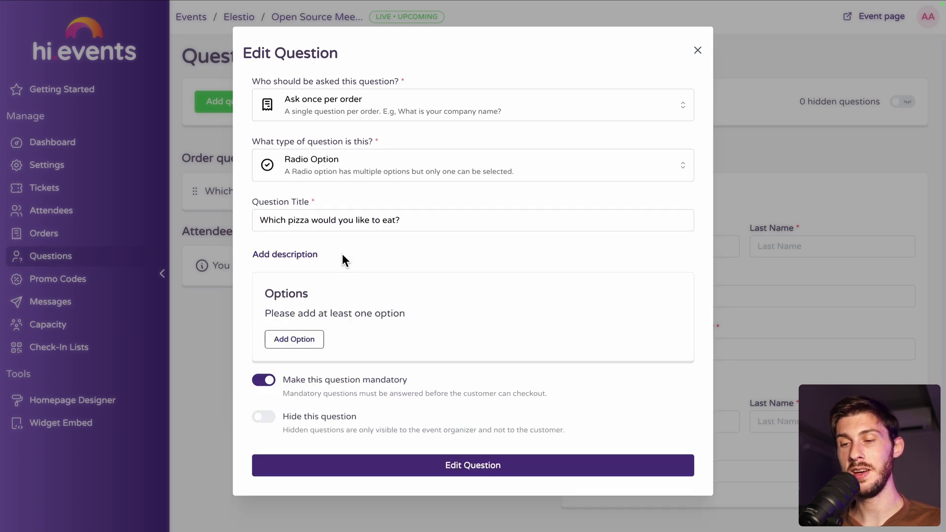
- Add the answer options Cheese, Pepperoni and Meatball and save the question
{"action": "left_click", "coordinate": [303, 340]}
{"action": "left_click", "coordinate": [335, 324]}
{"action": "type", "text": "Cheese"}
{"action": "left_click", "coordinate": [324, 351]}
{"action": "type", "text": "Pepperoni"}
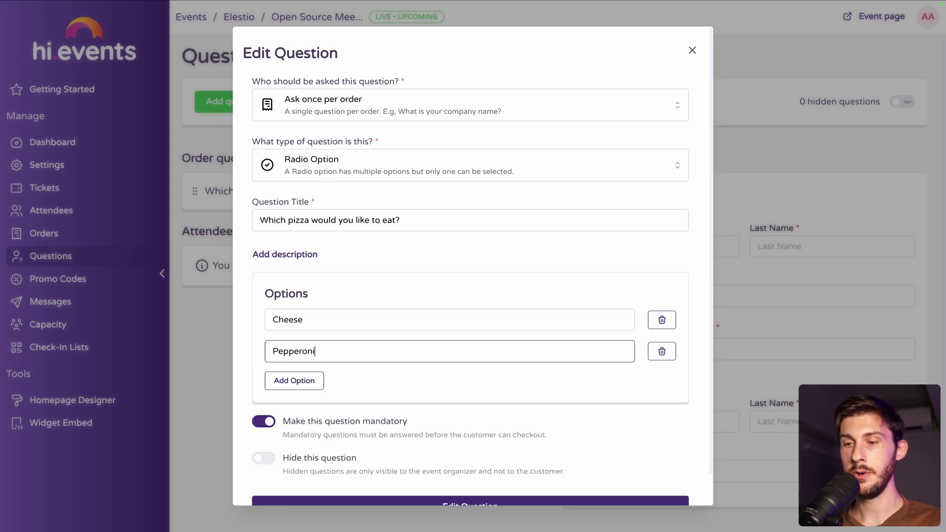
{"action": "left_click", "coordinate": [295, 380]}
{"action": "left_click", "coordinate": [315, 350]}
{"action": "type", "text": "Meatball"}
{"action": "scroll", "coordinate": [394, 375], "scroll_direction": "down", "scroll_amount": 2}
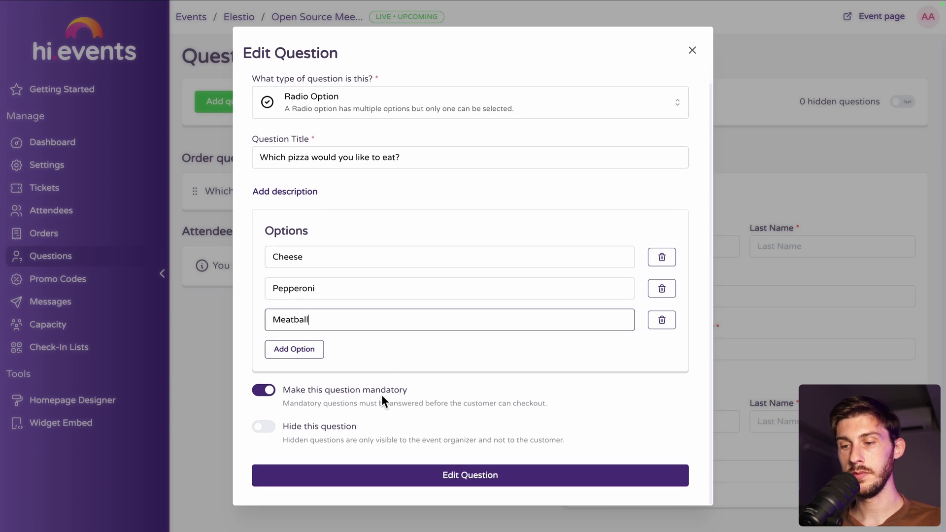
{"action": "left_click", "coordinate": [371, 478]}
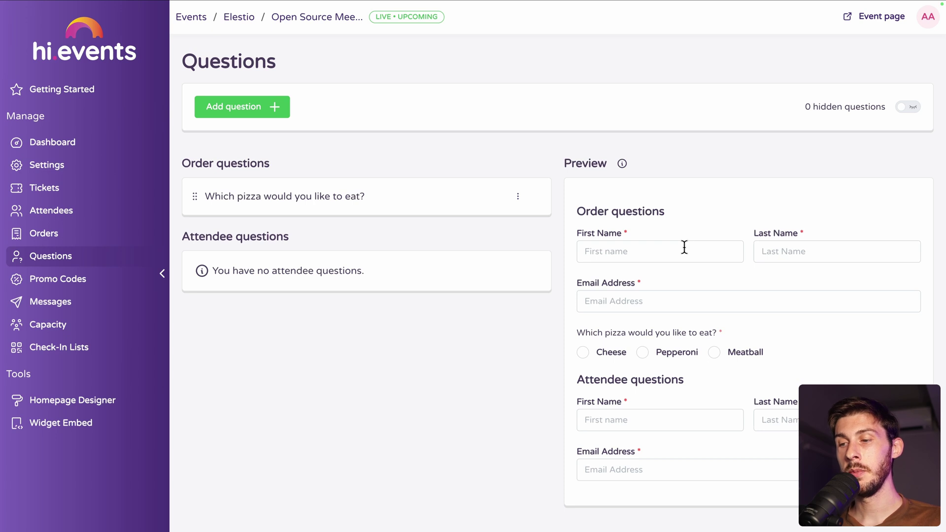
- Test the pizza choices in the checkout preview, ending with Pepperoni selected
{"action": "left_click_drag", "start_coordinate": [574, 331], "coordinate": [730, 277]}
{"action": "left_click", "coordinate": [599, 330]}
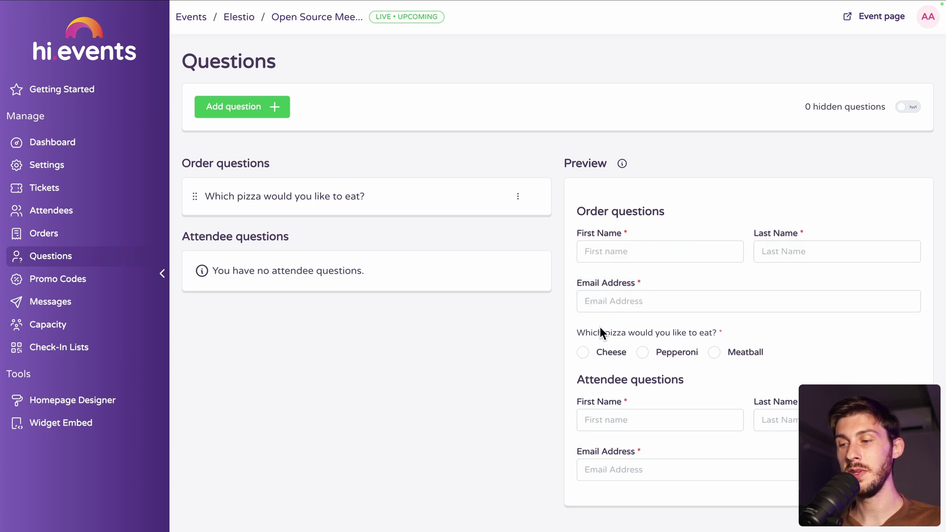
{"action": "left_click", "coordinate": [715, 352]}
{"action": "left_click", "coordinate": [640, 352]}
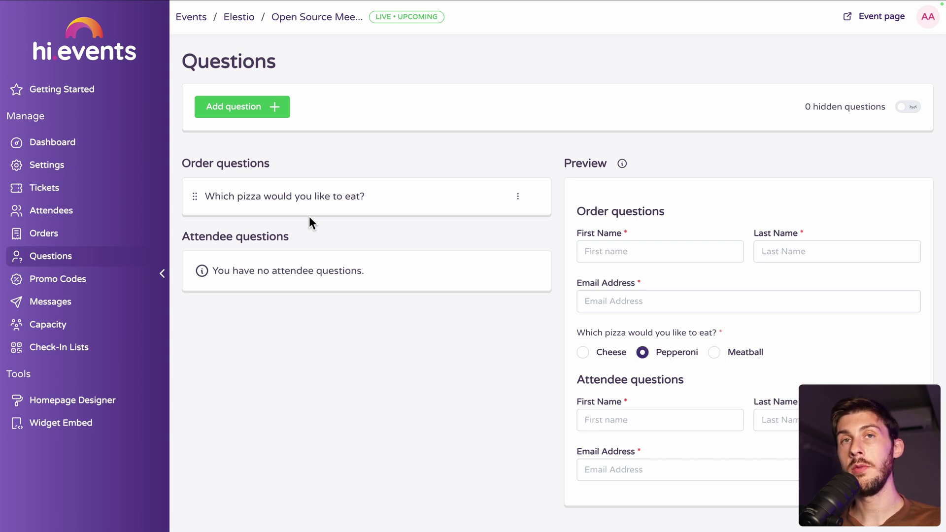
- Look at Promo Codes and its create form, closing it without saving
{"action": "left_click", "coordinate": [73, 282]}
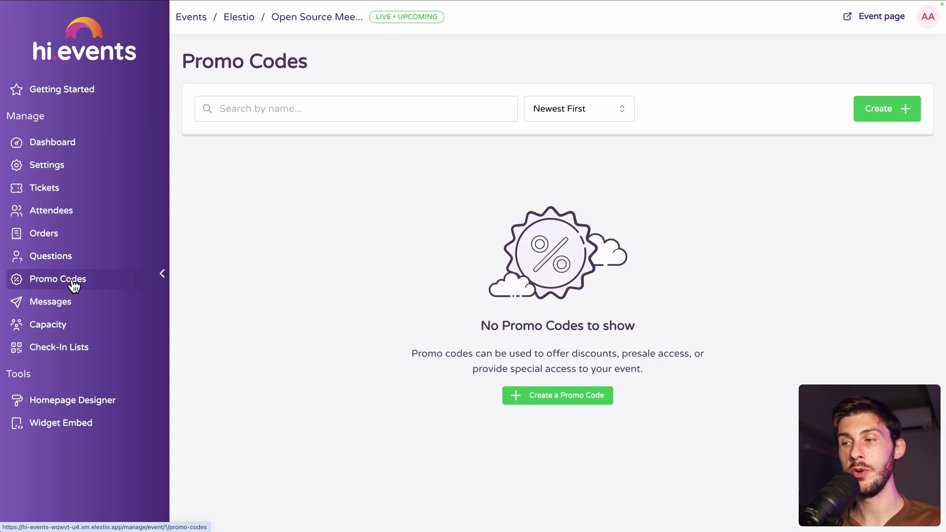
{"action": "left_click", "coordinate": [879, 118]}
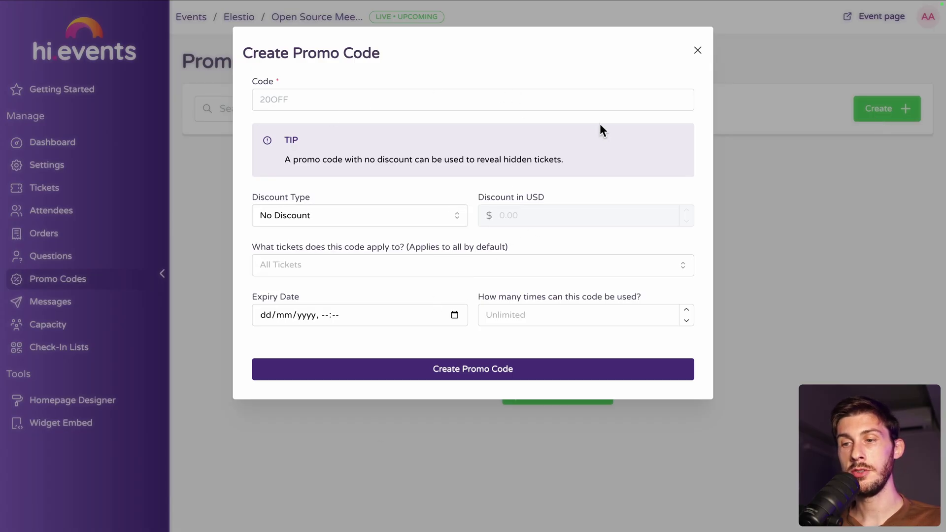
{"action": "left_click", "coordinate": [698, 50]}
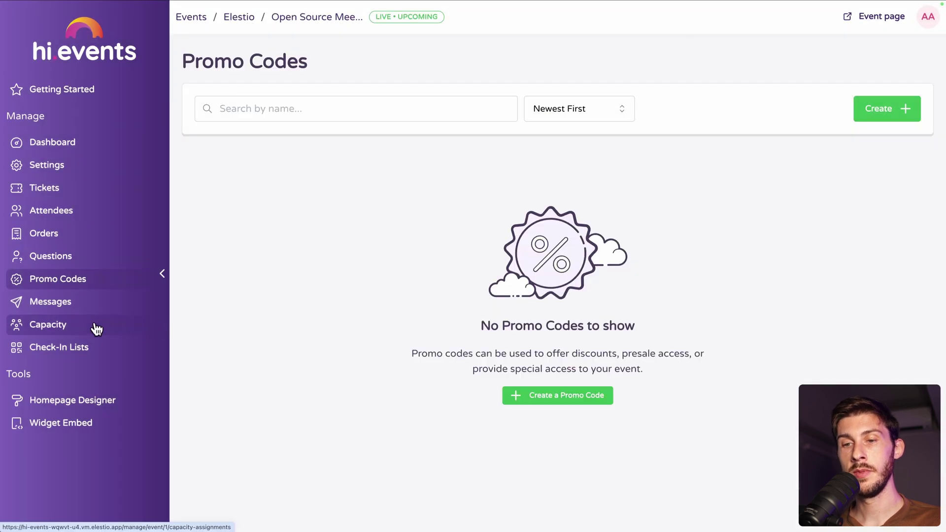
- Create a check-in list named 'Regular tickets' covering the Standard Ticket
{"action": "left_click", "coordinate": [55, 353]}
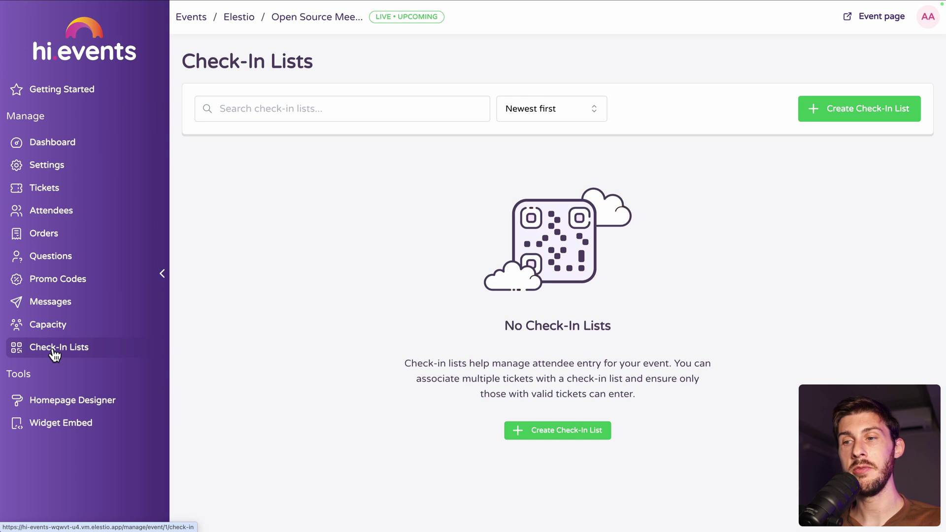
{"action": "left_click", "coordinate": [838, 107]}
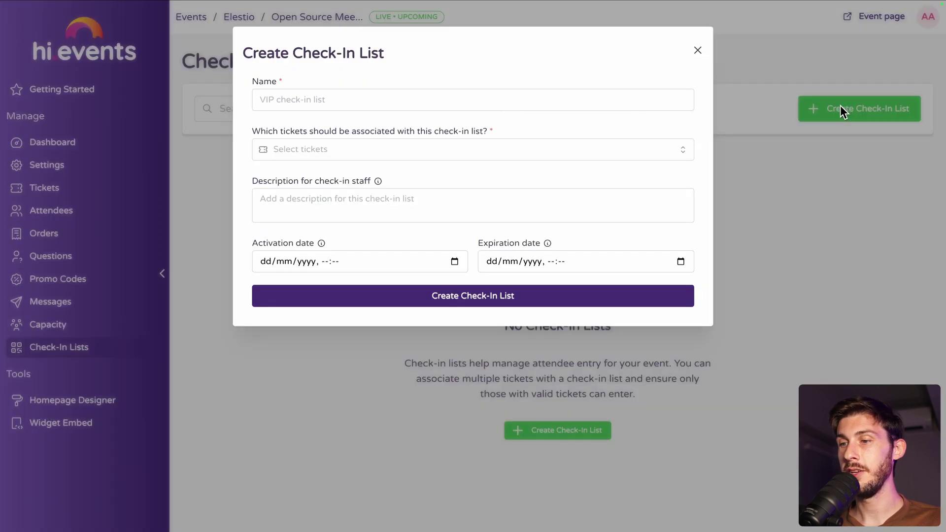
{"action": "left_click", "coordinate": [399, 102]}
{"action": "type", "text": "Regular ticke"}
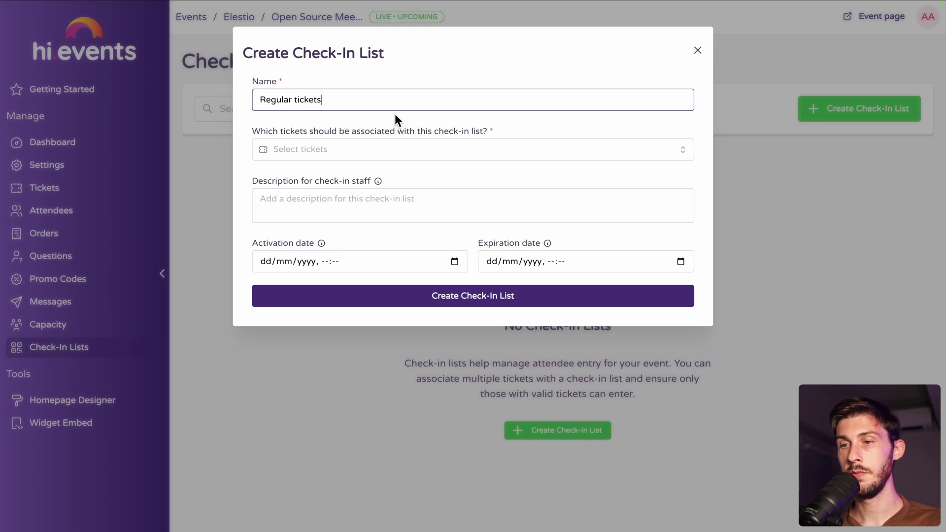
{"action": "type", "text": "ts"}
{"action": "left_click", "coordinate": [382, 148]}
{"action": "left_click", "coordinate": [295, 178]}
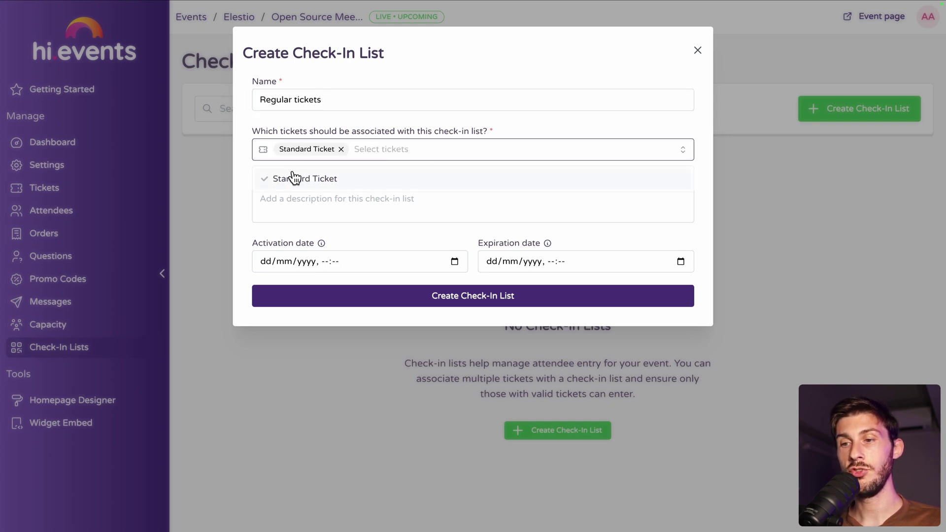
{"action": "left_click", "coordinate": [419, 118]}
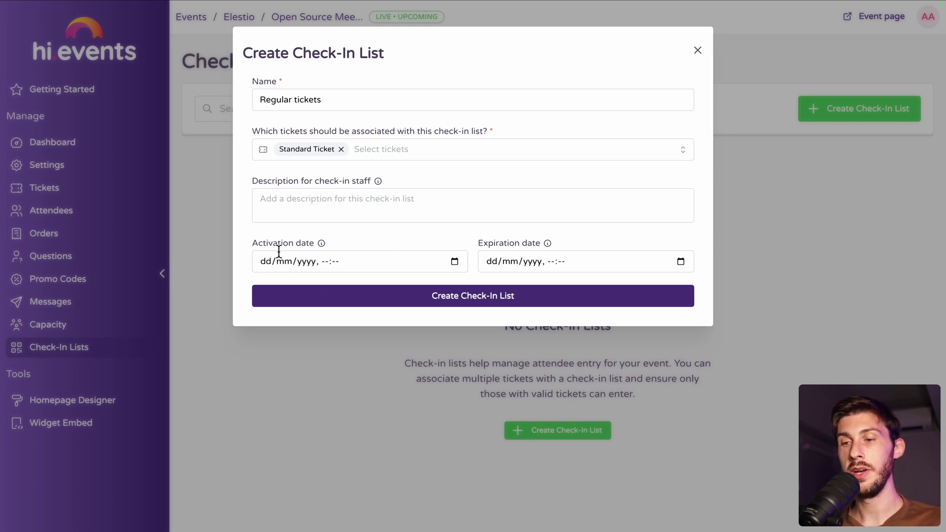
{"action": "left_click", "coordinate": [448, 299]}
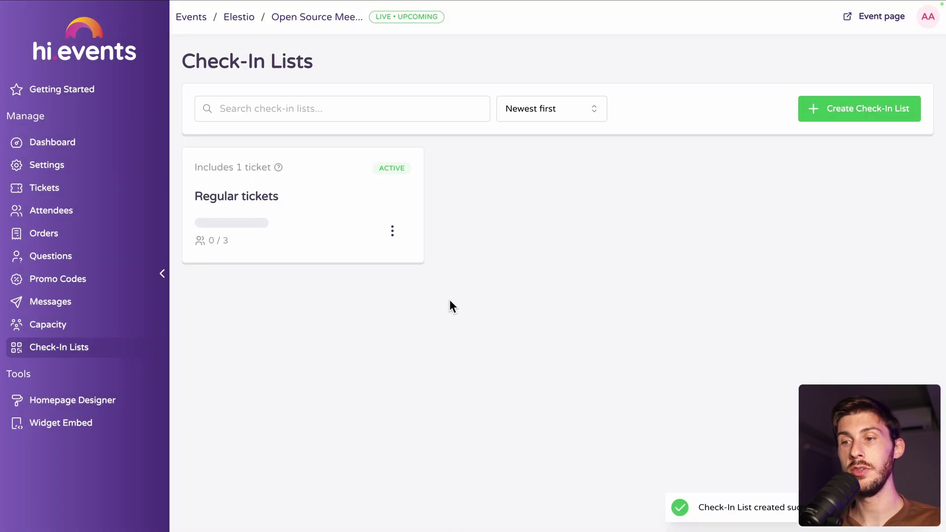
- Open the Regular tickets check-in page and check in the Standard Ticket attendee
{"action": "left_click", "coordinate": [394, 235]}
{"action": "left_click", "coordinate": [375, 323]}
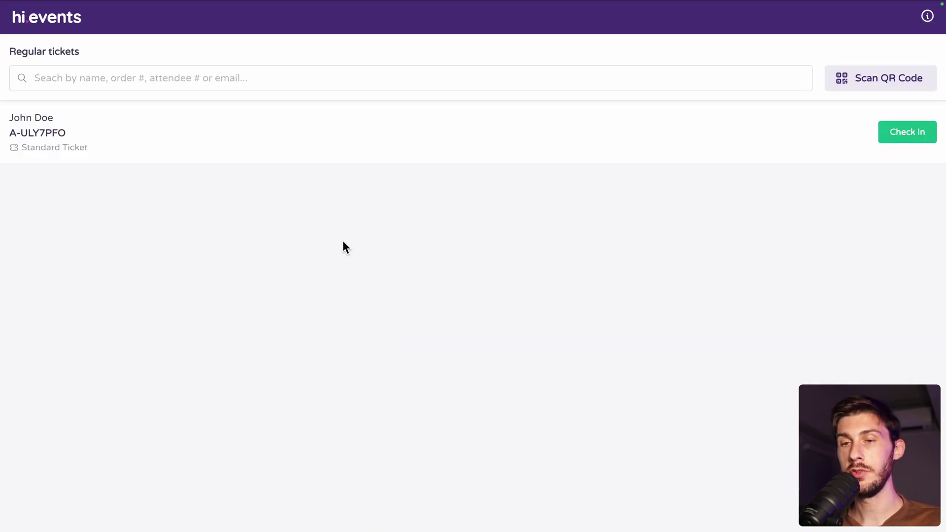
{"action": "left_click", "coordinate": [211, 76]}
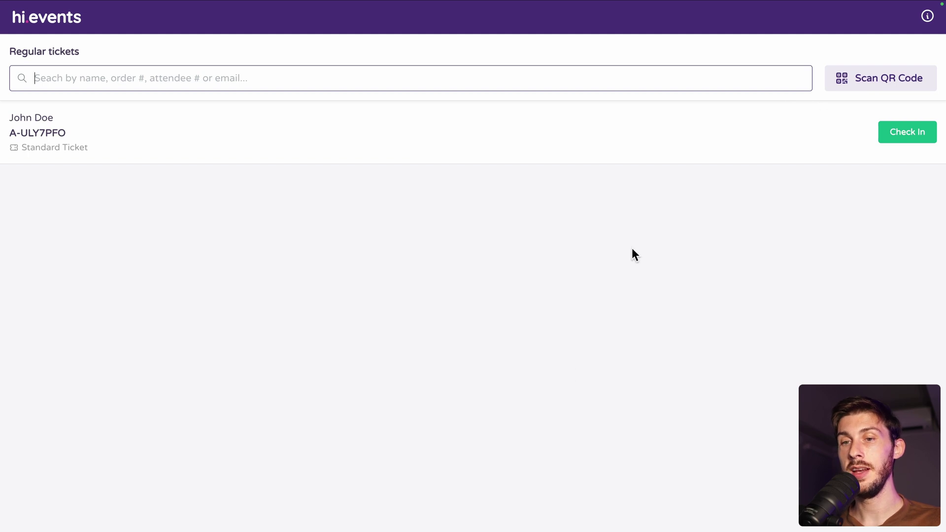
{"action": "left_click", "coordinate": [887, 137]}
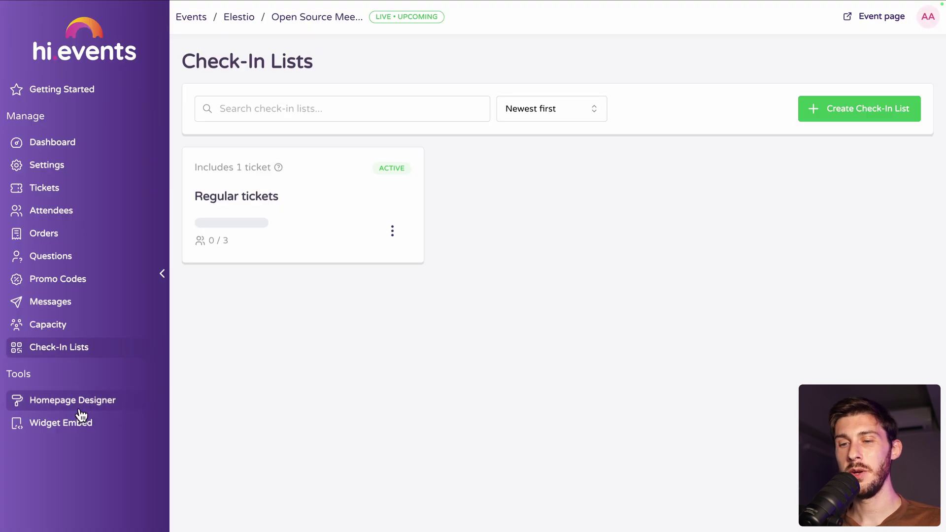
- Go to Homepage Designer then Widget Embed, and show the React embed code
{"action": "left_click", "coordinate": [75, 402]}
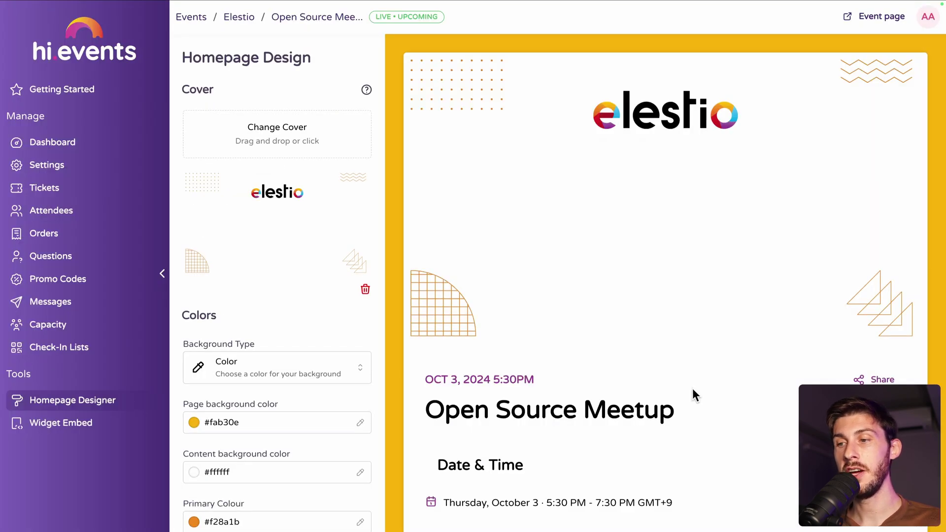
{"action": "left_click", "coordinate": [64, 427]}
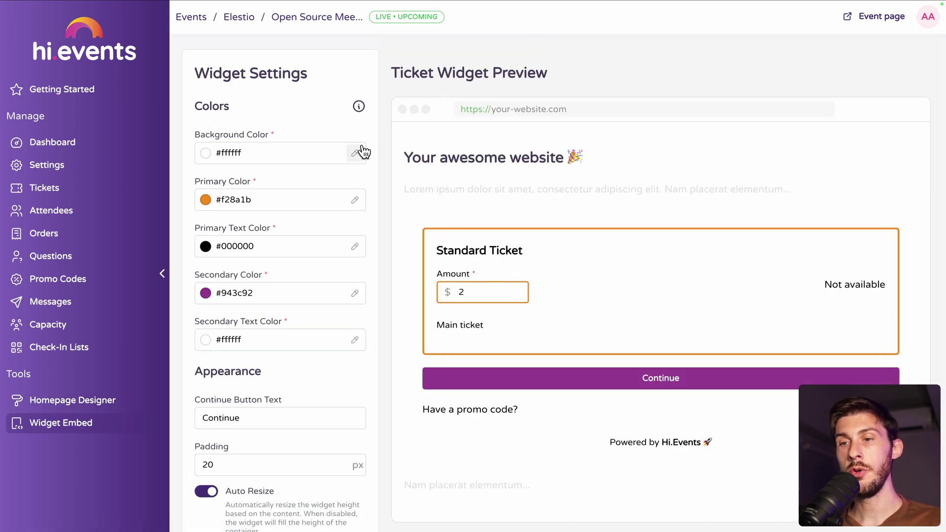
{"action": "scroll", "coordinate": [270, 279], "scroll_direction": "down", "scroll_amount": 5}
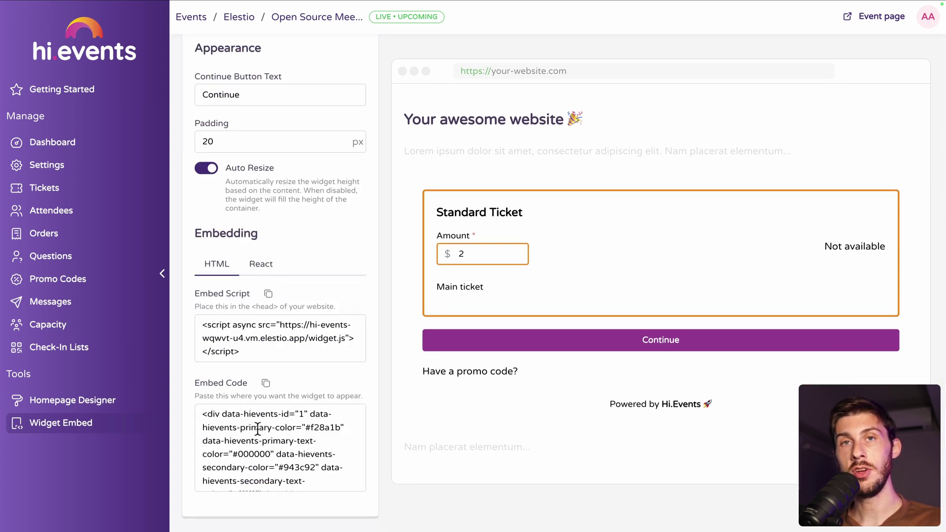
{"action": "left_click", "coordinate": [265, 269]}
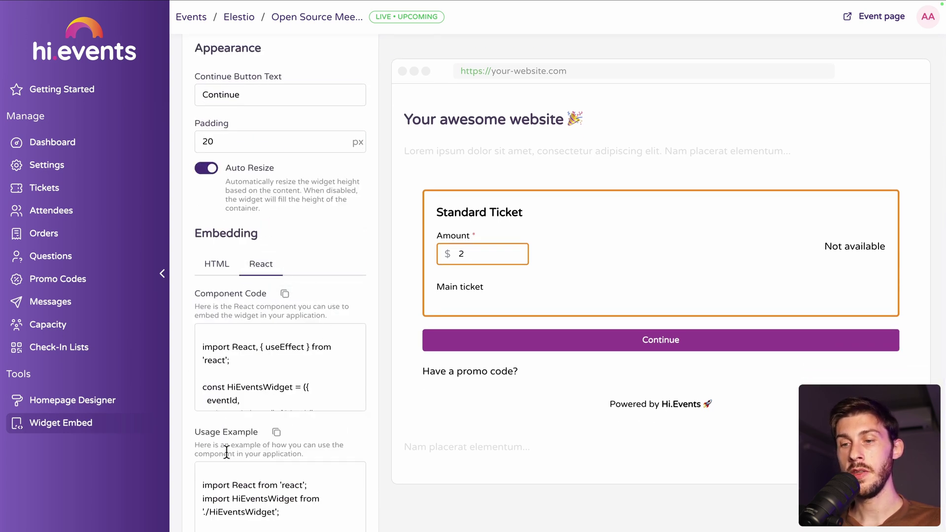